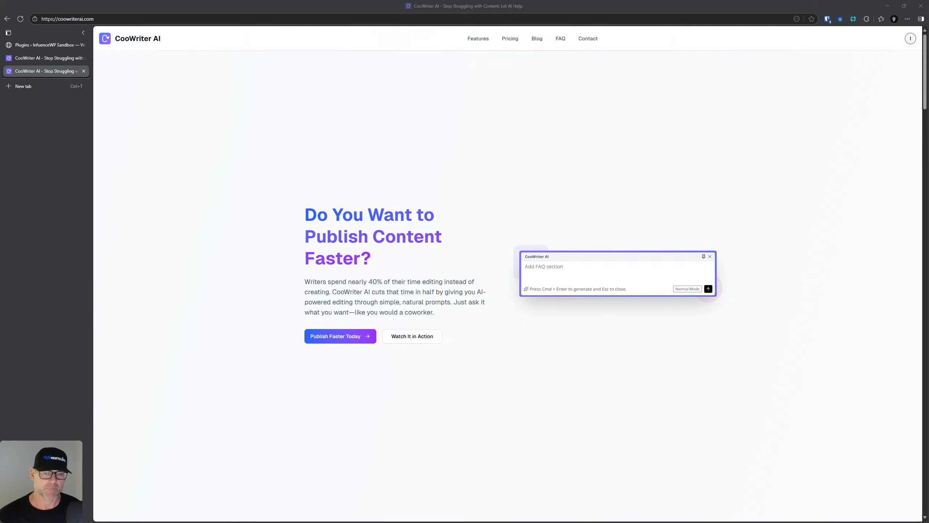
Step: Examine the full post writing, precision editing and custom image features on the CooWriter AI website
click(478, 39)
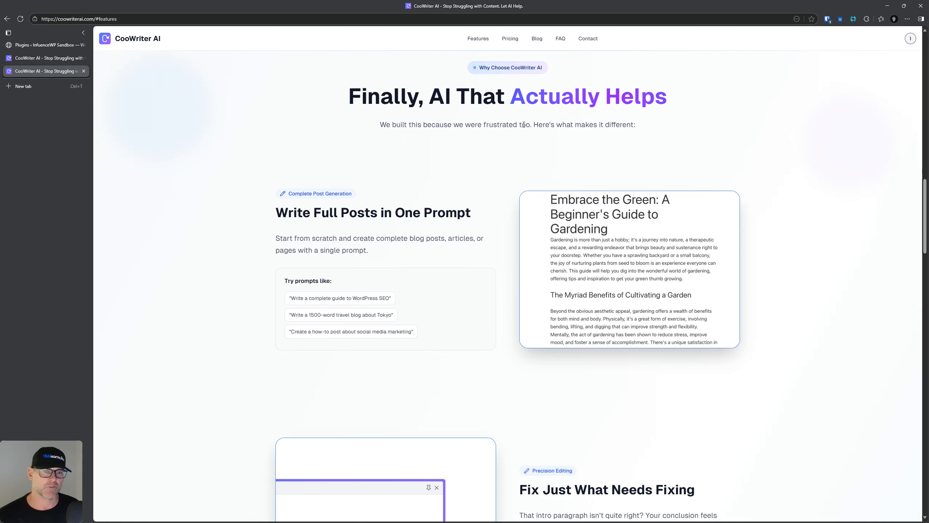
scroll(291, 164, down, 2)
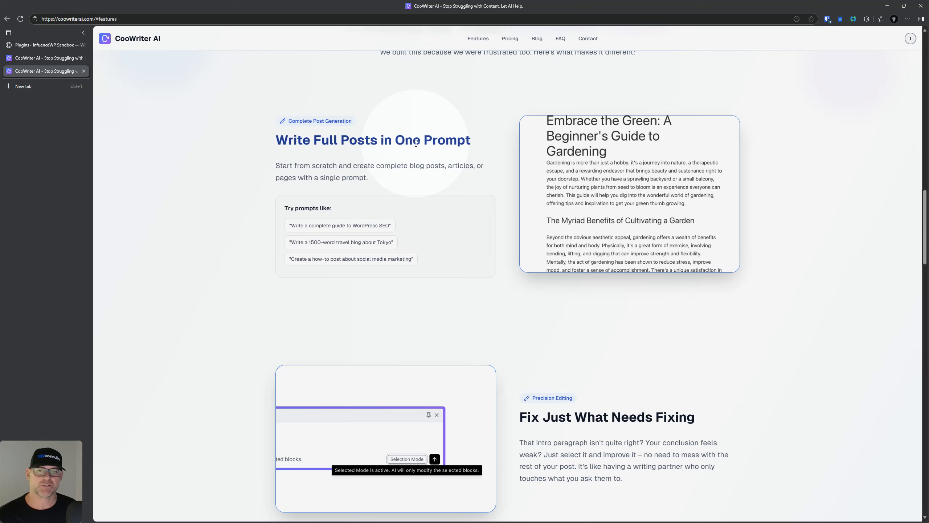
scroll(267, 163, down, 6)
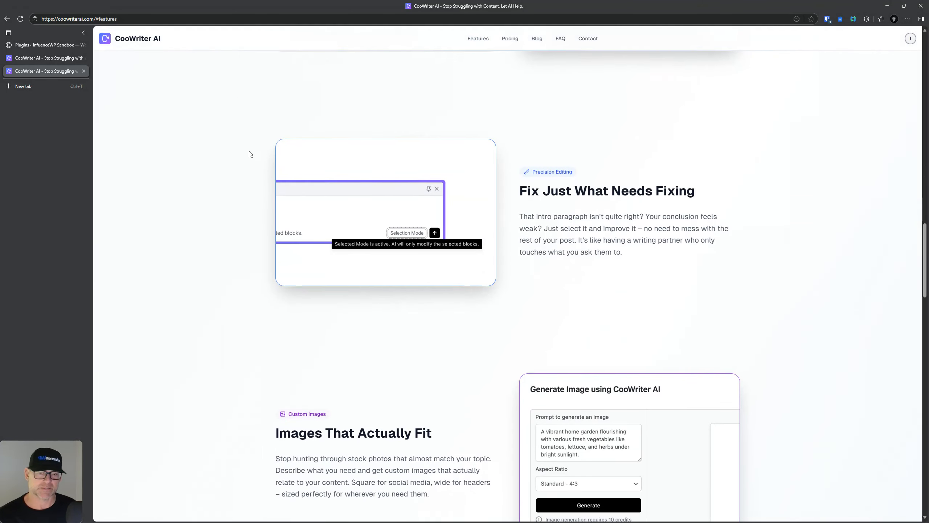
key(ctrl)
key(ctrl)
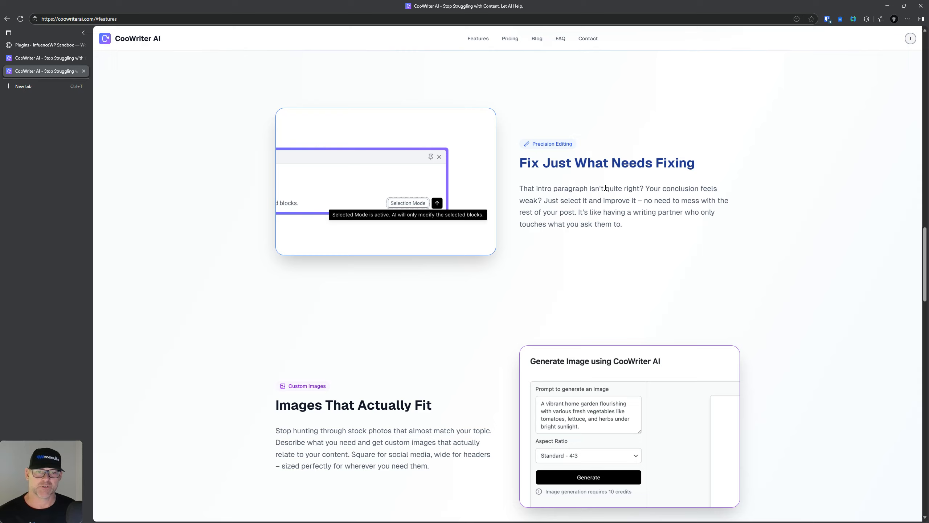
key(ctrl)
key(ctrl)
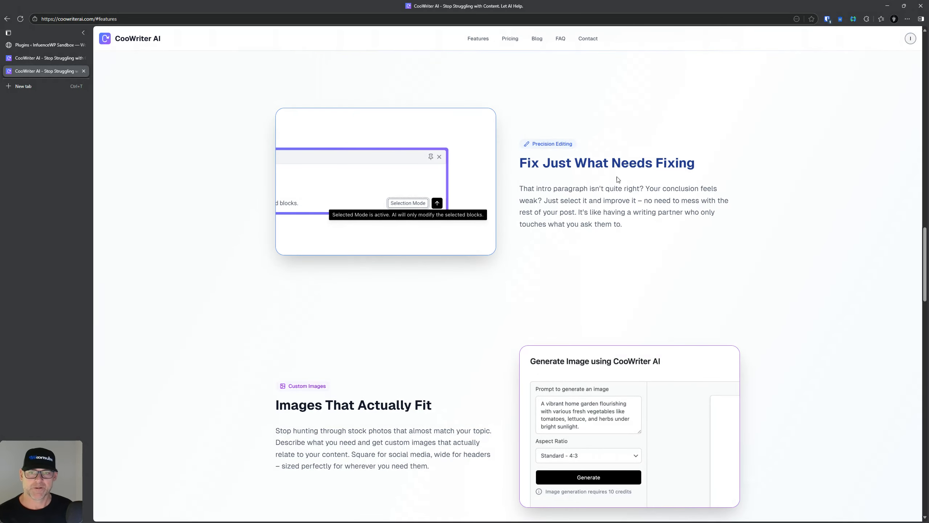
scroll(617, 179, down, 3)
scroll(510, 143, down, 3)
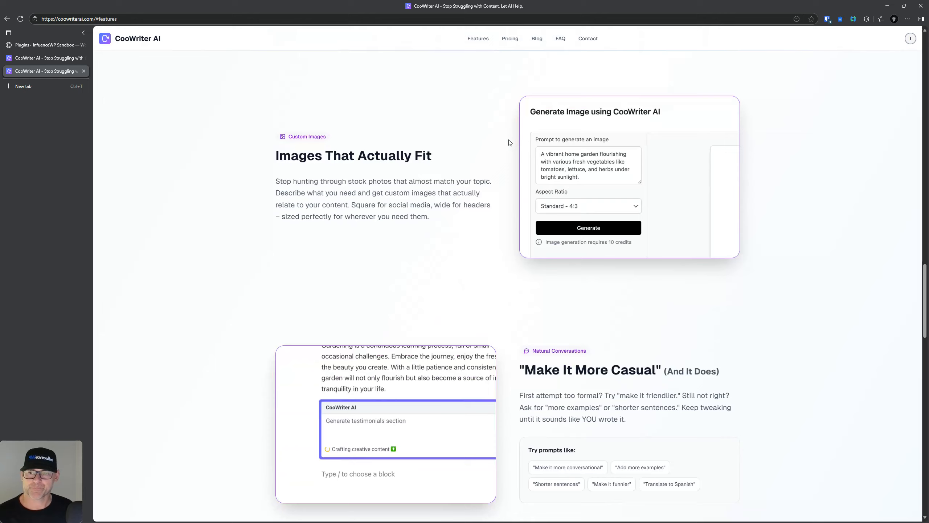
key(ctrl)
key(ctrl)
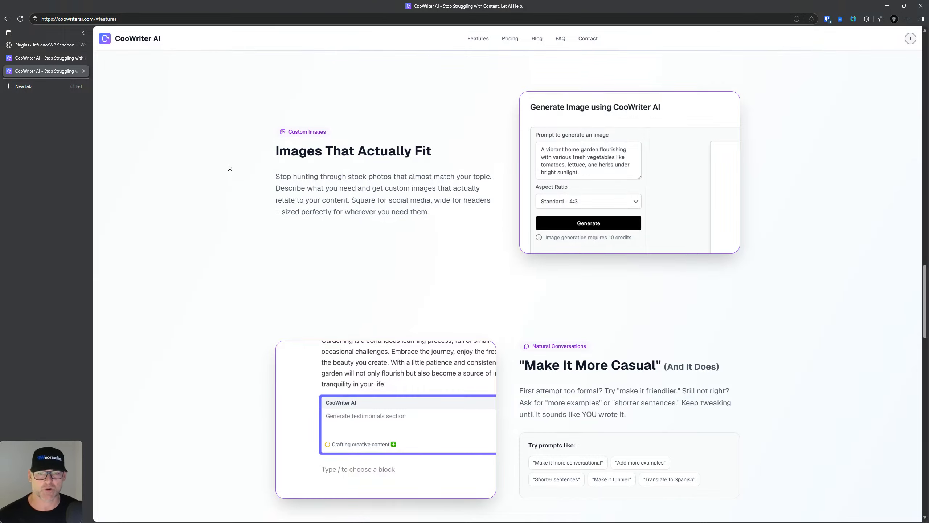
Step: Examine the natural conversation, translation and WordPress block features, and the Free and Premium pricing plans
scroll(310, 156, down, 7)
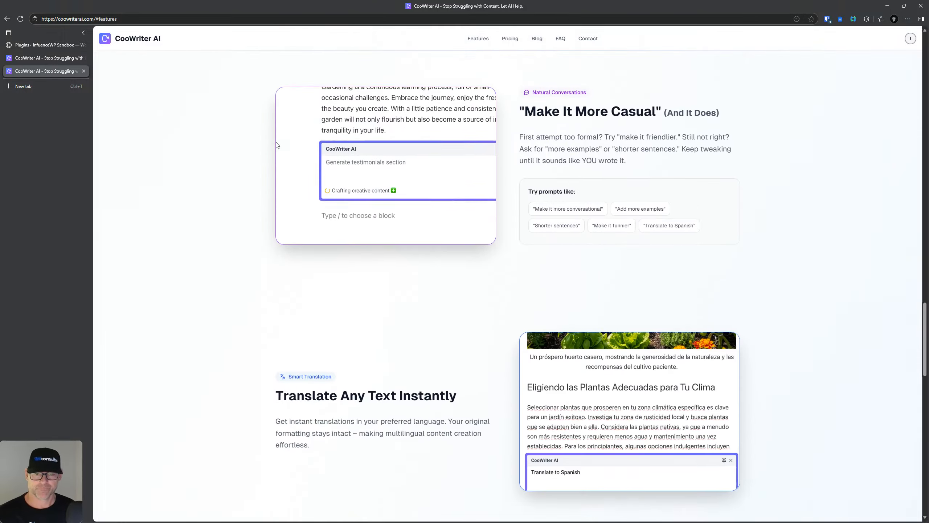
scroll(277, 145, up, 2)
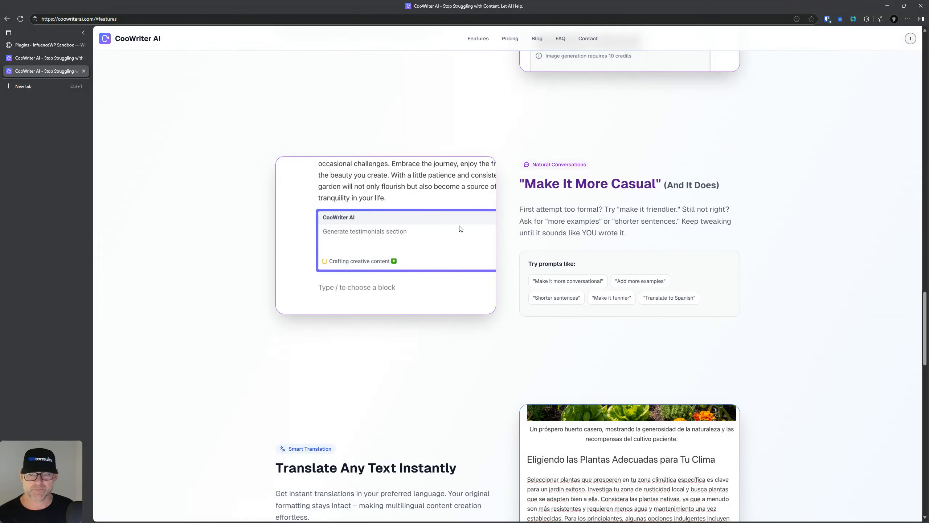
scroll(438, 230, down, 2)
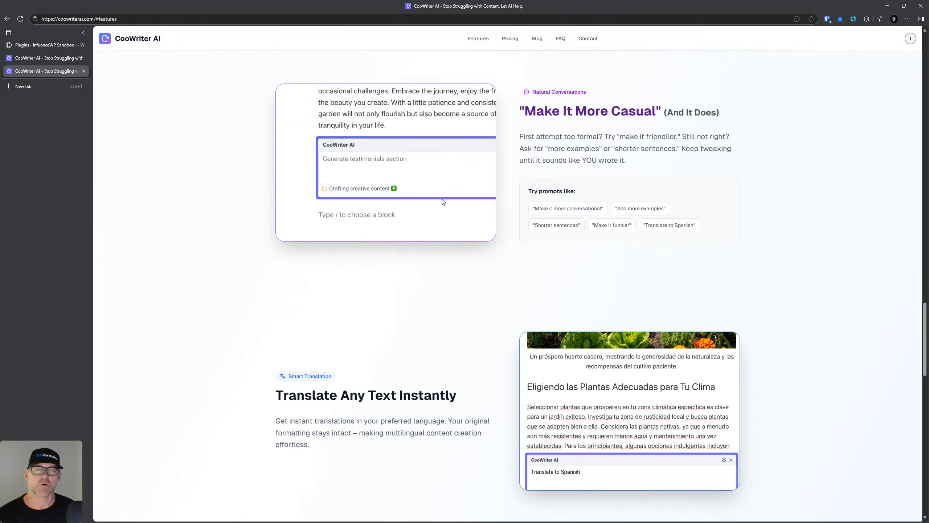
scroll(443, 202, down, 3)
scroll(441, 202, down, 4)
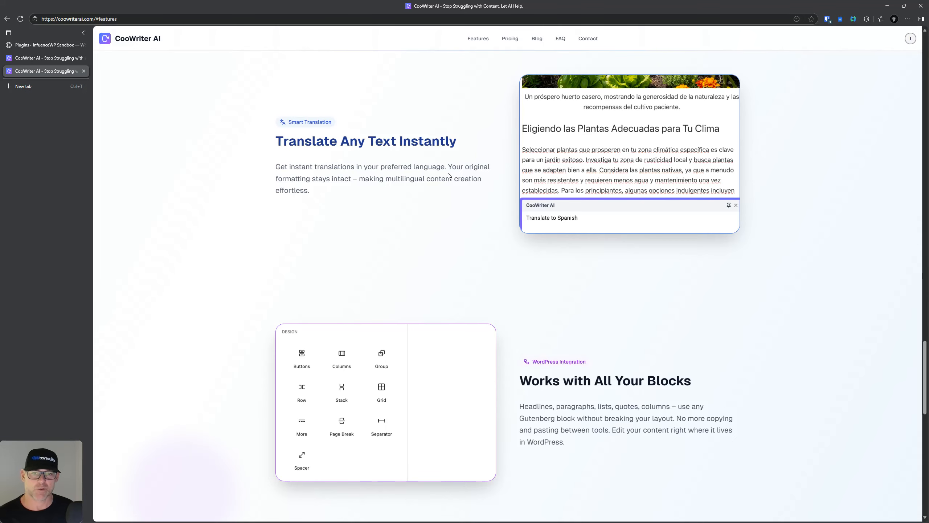
scroll(453, 176, down, 5)
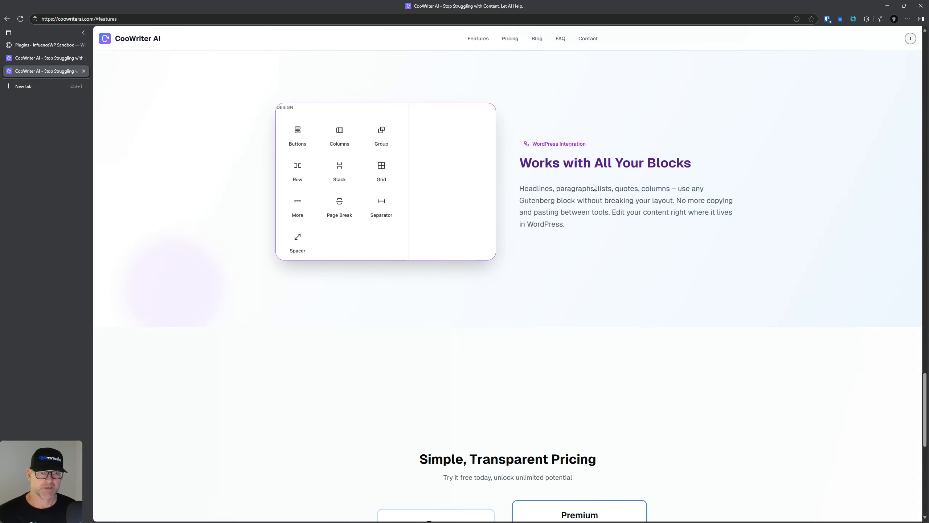
scroll(586, 208, down, 10)
scroll(330, 155, down, 1)
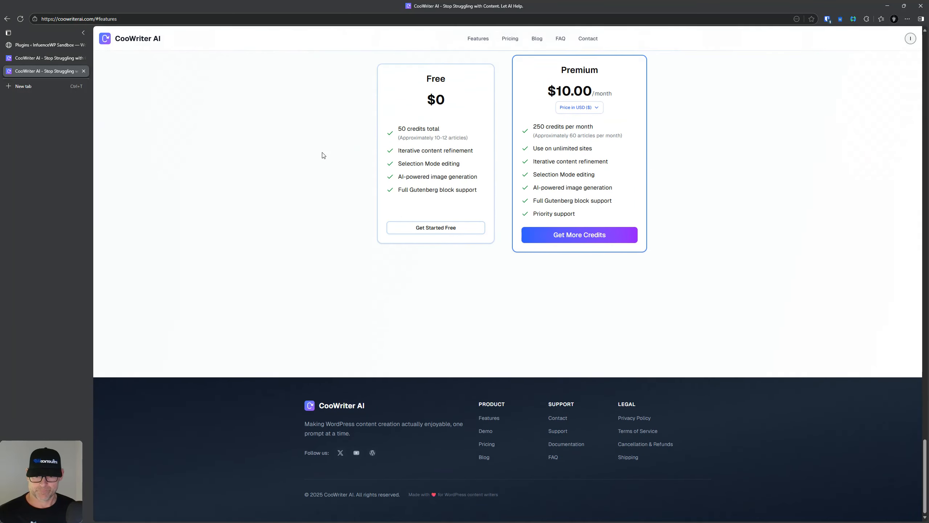
Step: Open the Documentation page linked in the site footer in a new browser tab and switch to it
scroll(329, 155, up, 20)
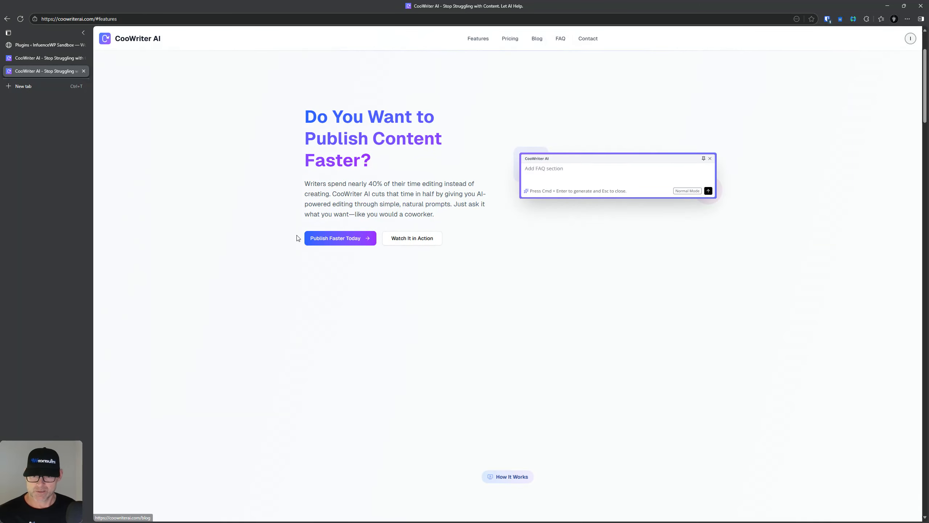
scroll(297, 213, down, 20)
scroll(297, 211, down, 20)
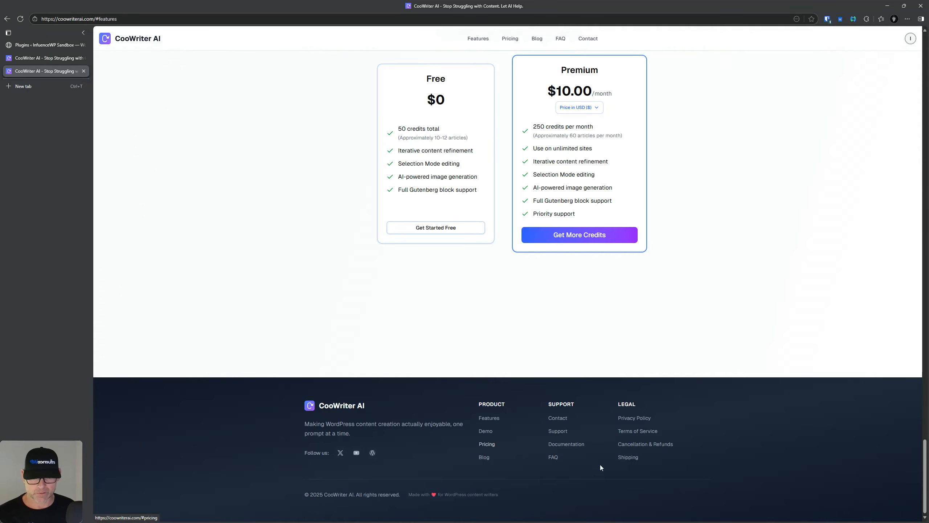
right_click(566, 447)
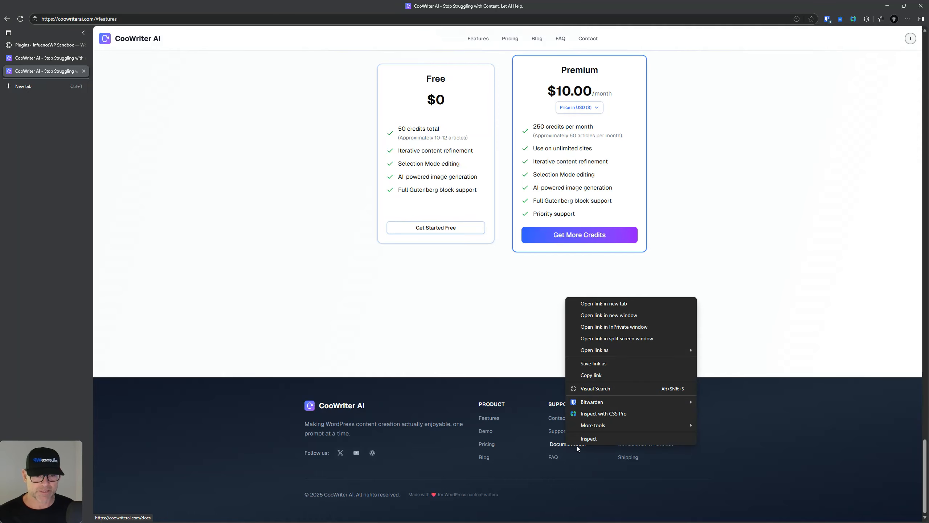
click(608, 307)
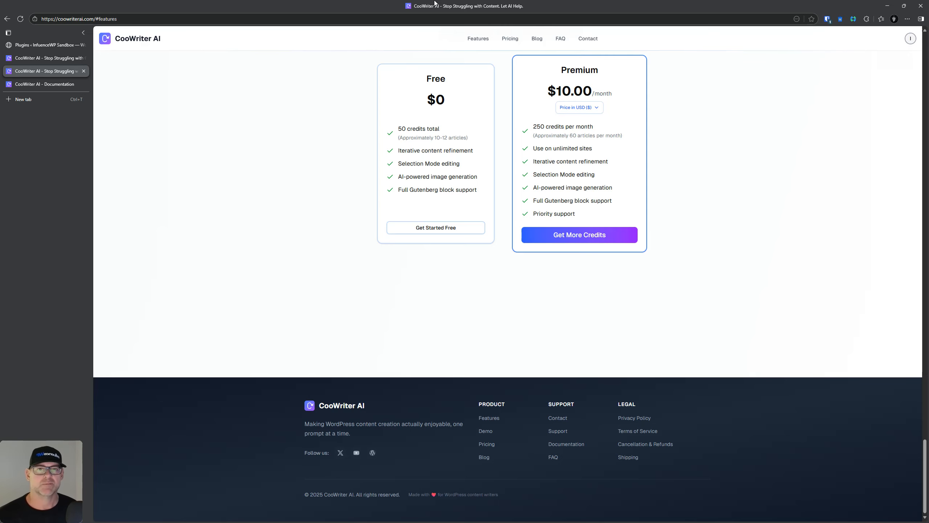
click(58, 85)
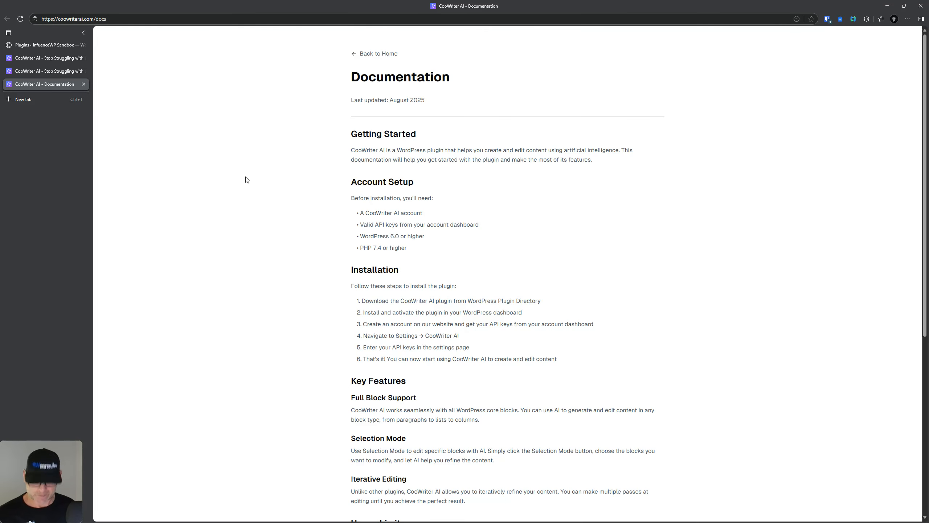
Step: Search the documentation page for "changelog" and close the search
key(ctrl+f)
text(changelog)
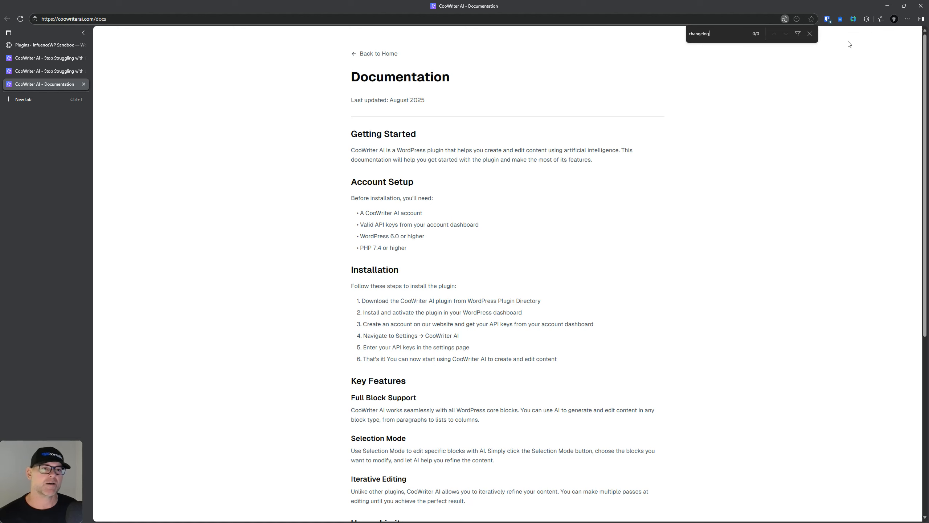
click(809, 34)
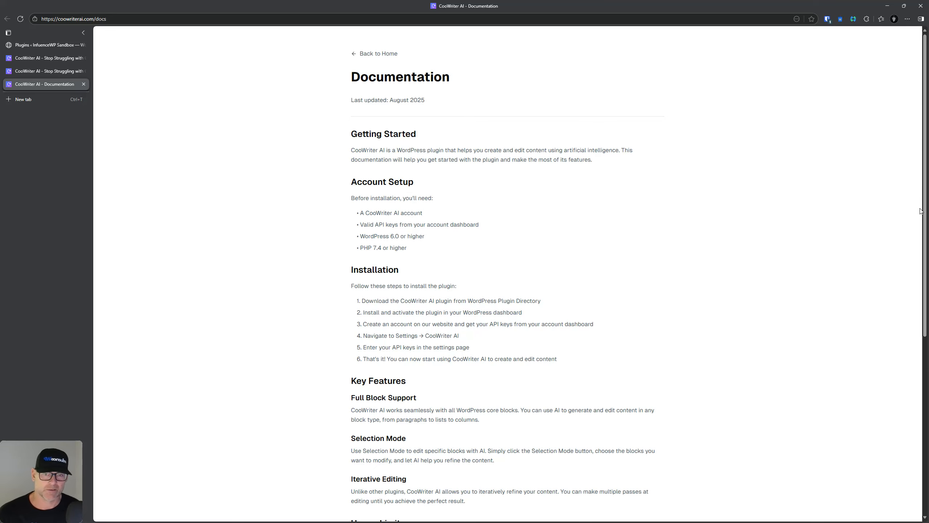
Step: Read the documentation on account setup, installation, key features, usage limits, troubleshooting and support
scroll(593, 115, down, 1)
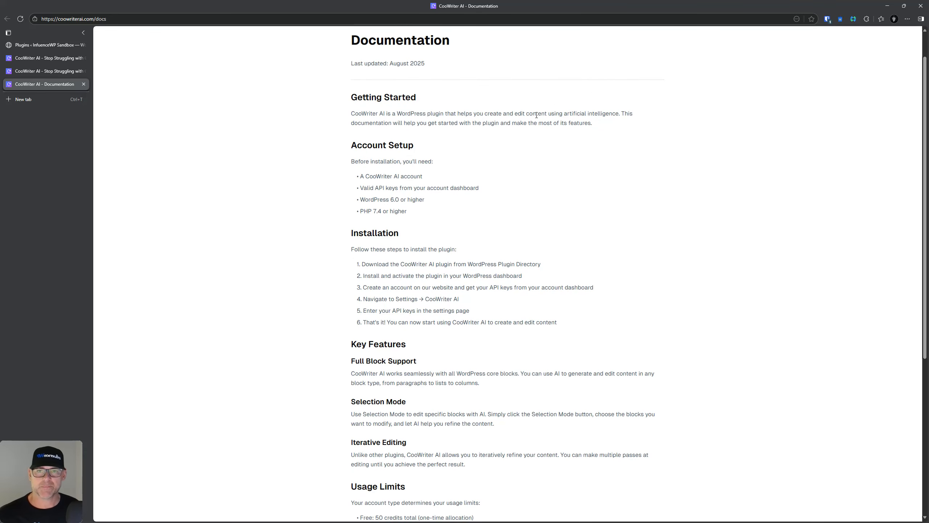
scroll(516, 122, down, 3)
scroll(394, 176, up, 4)
scroll(357, 170, down, 4)
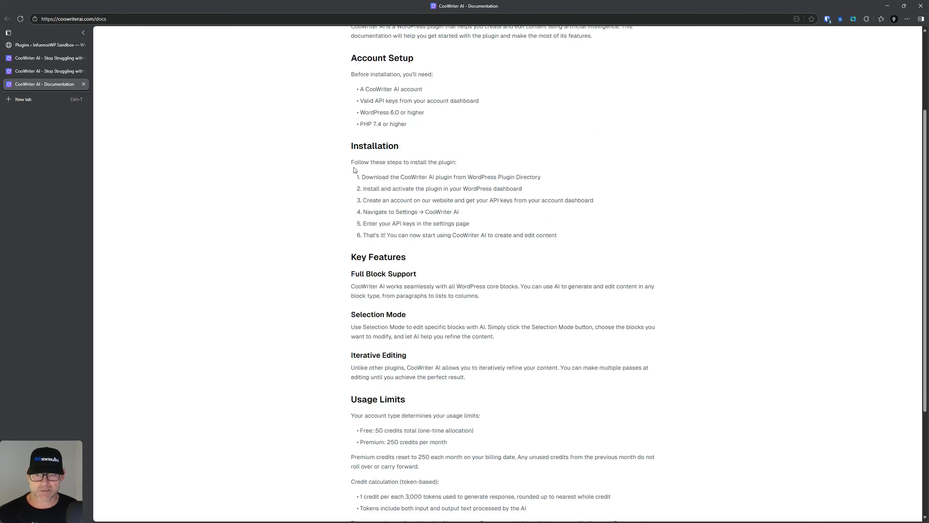
scroll(358, 170, down, 4)
scroll(269, 291, up, 5)
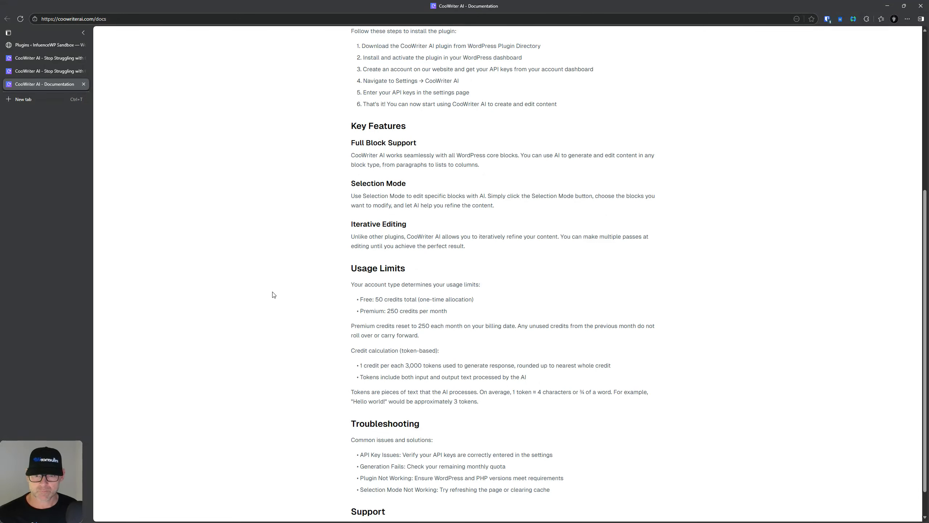
scroll(269, 291, down, 5)
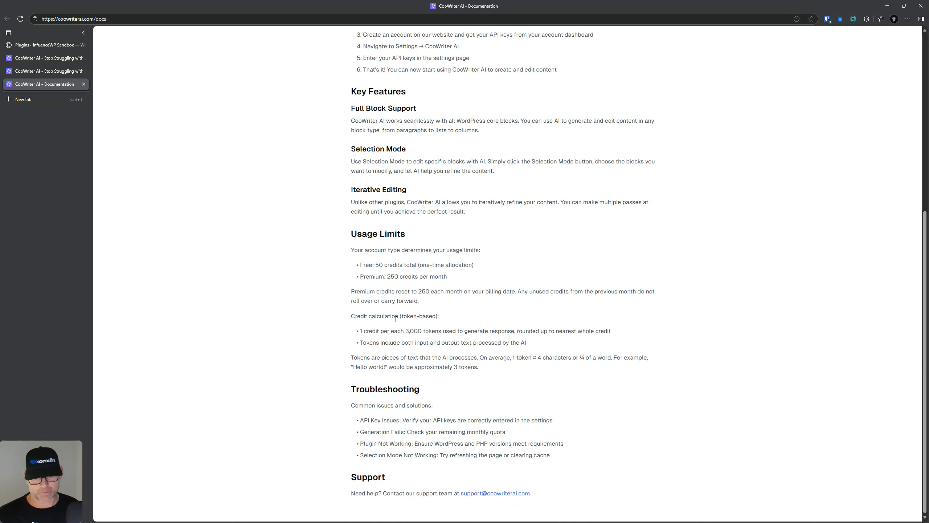
scroll(429, 311, up, 3)
scroll(429, 309, down, 3)
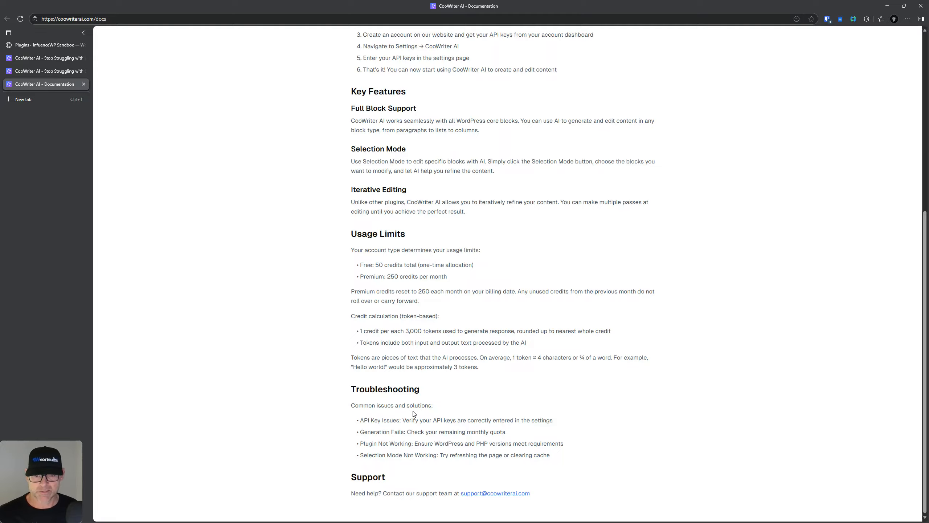
scroll(418, 412, up, 2)
scroll(419, 412, up, 5)
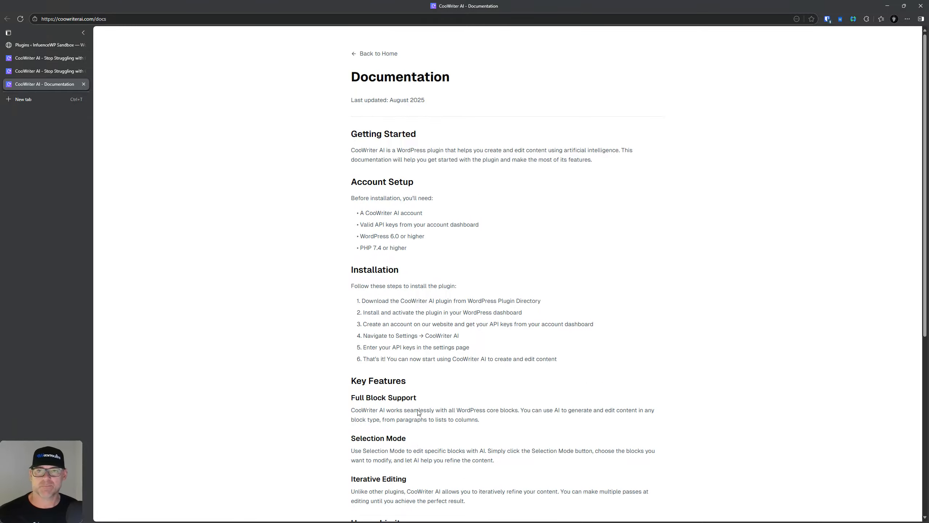
scroll(420, 413, down, 7)
scroll(419, 412, up, 8)
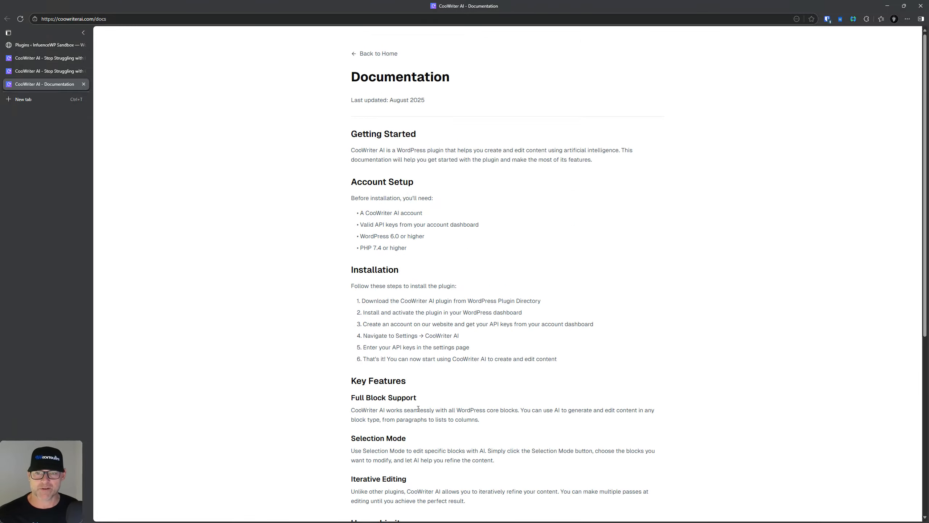
scroll(418, 408, down, 7)
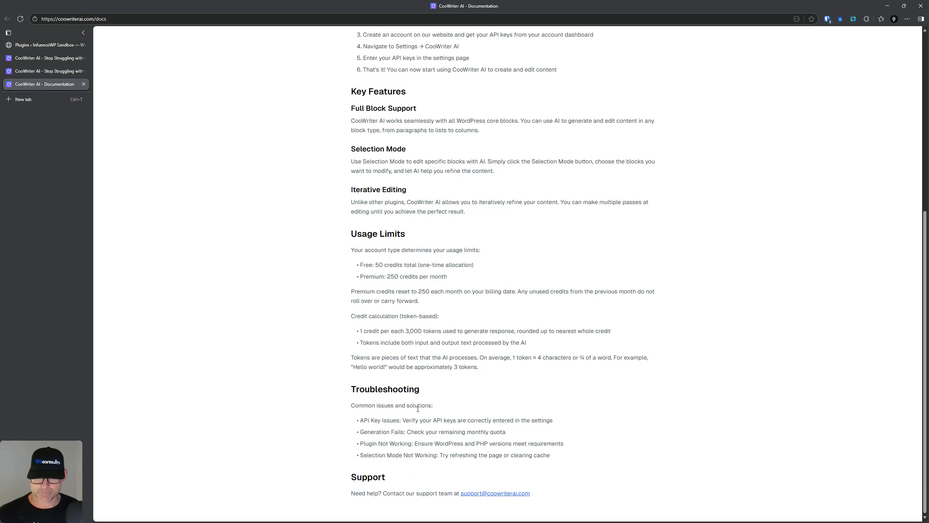
scroll(401, 379, up, 7)
scroll(498, 212, down, 6)
scroll(476, 219, up, 6)
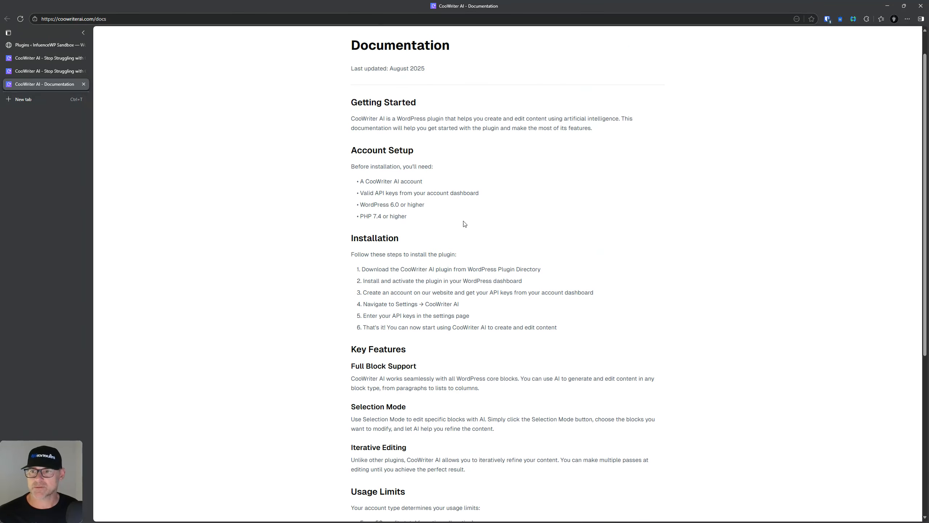
Step: Close the CooWriter AI features page tab and copy the API key from the account profile page
click(50, 71)
click(84, 72)
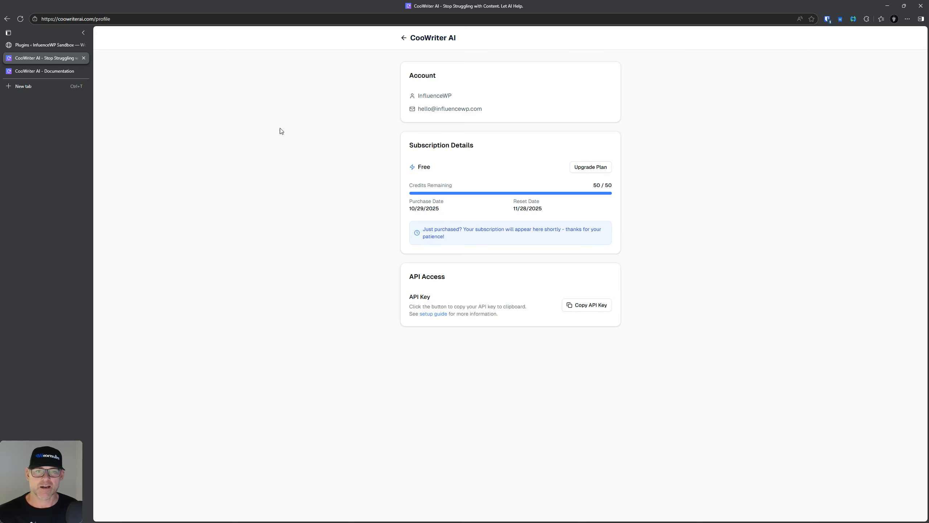
click(593, 310)
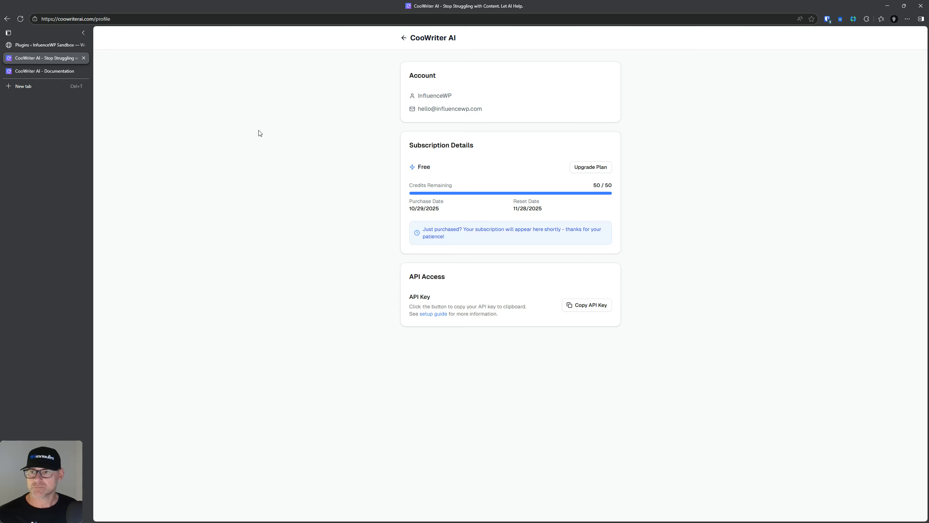
Step: Switch to the WordPress admin, activate the CooWriter AI plugin and save the copied API key in its settings
click(58, 45)
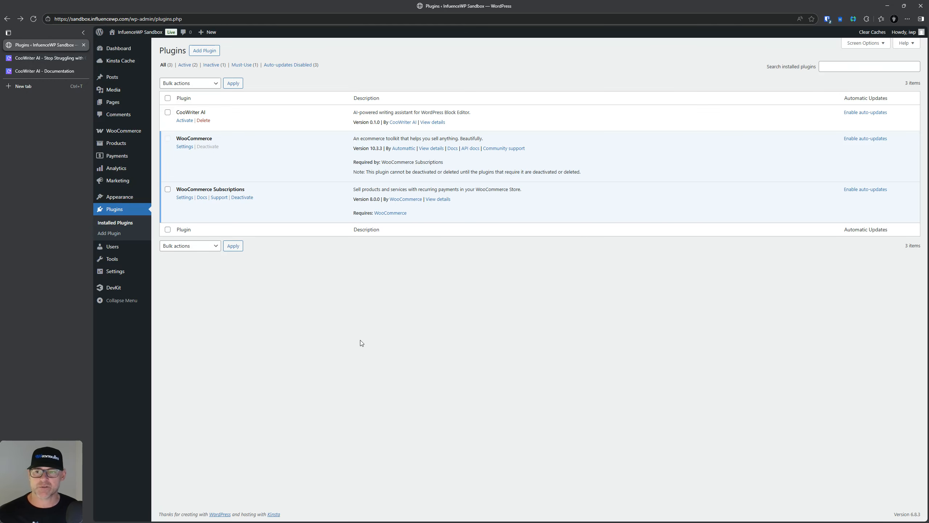
click(185, 121)
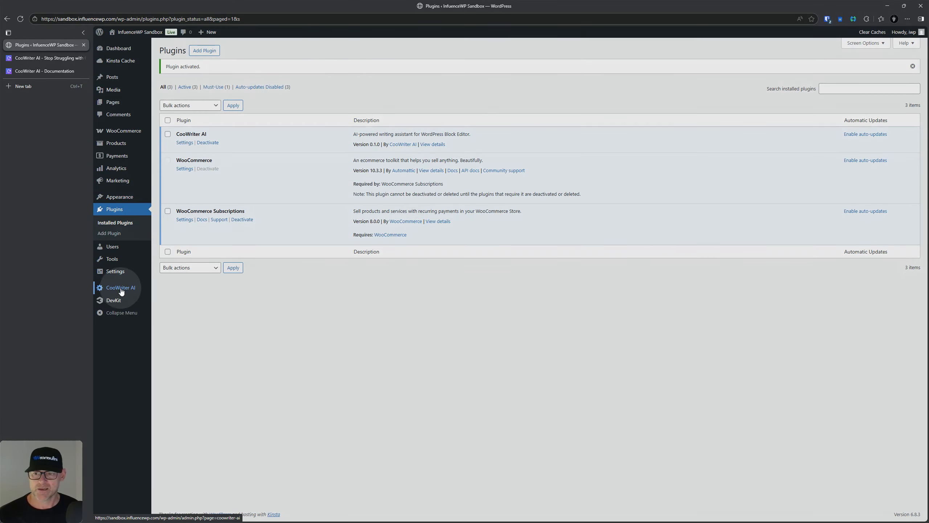
click(122, 291)
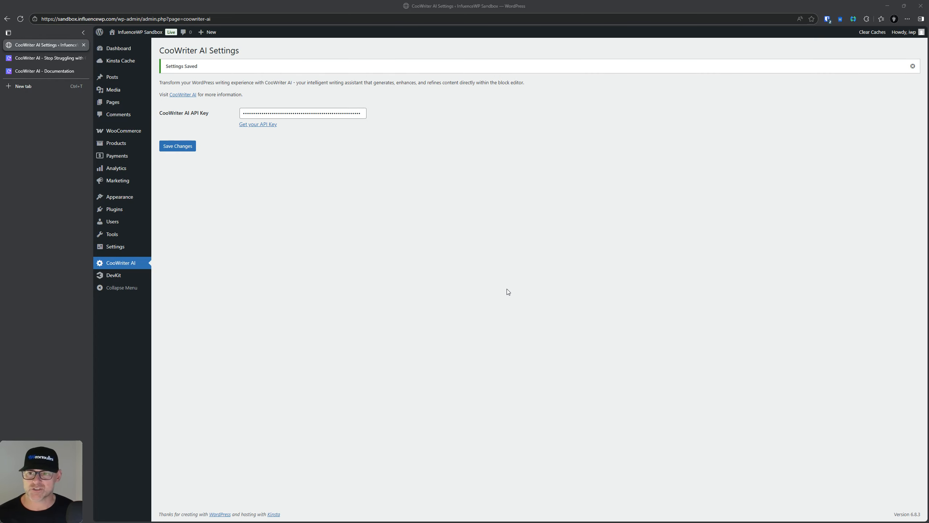
click(178, 146)
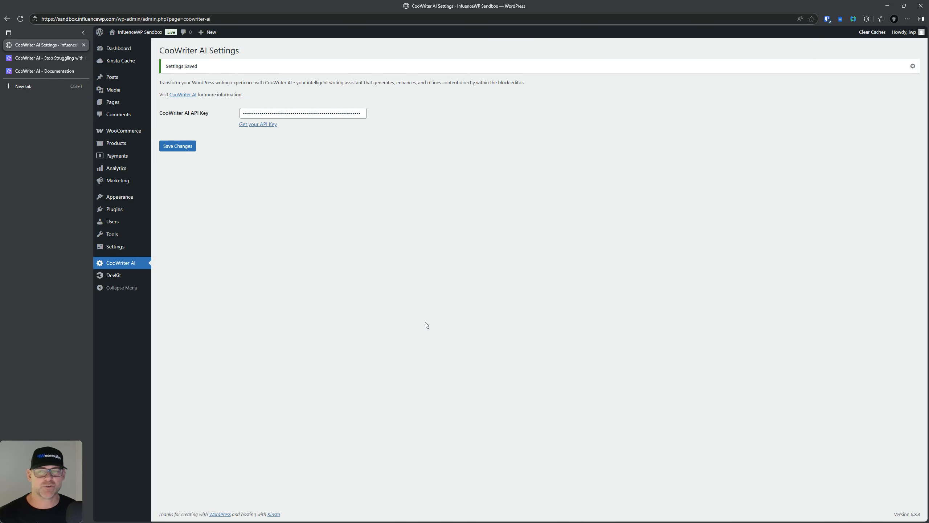
Step: Switch to the CooWriter AI documentation, return to the site's home page and look over its content
click(33, 57)
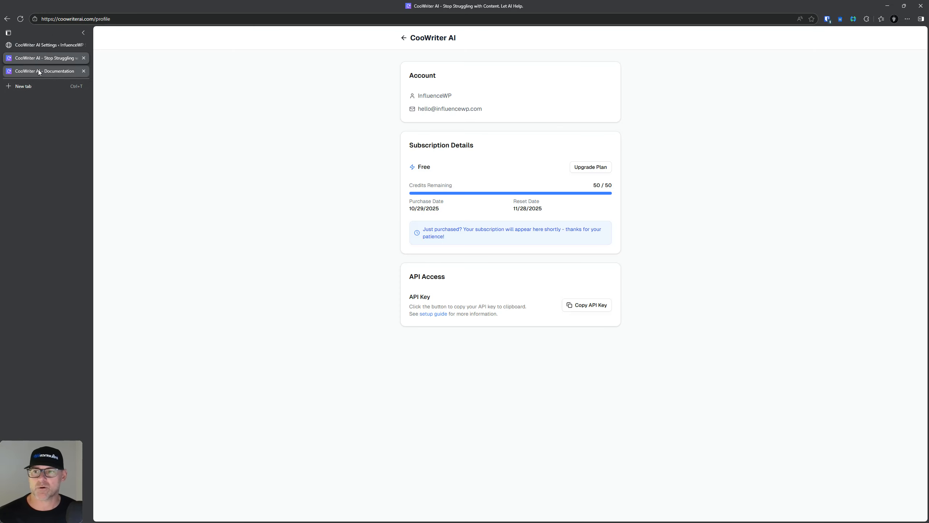
click(38, 71)
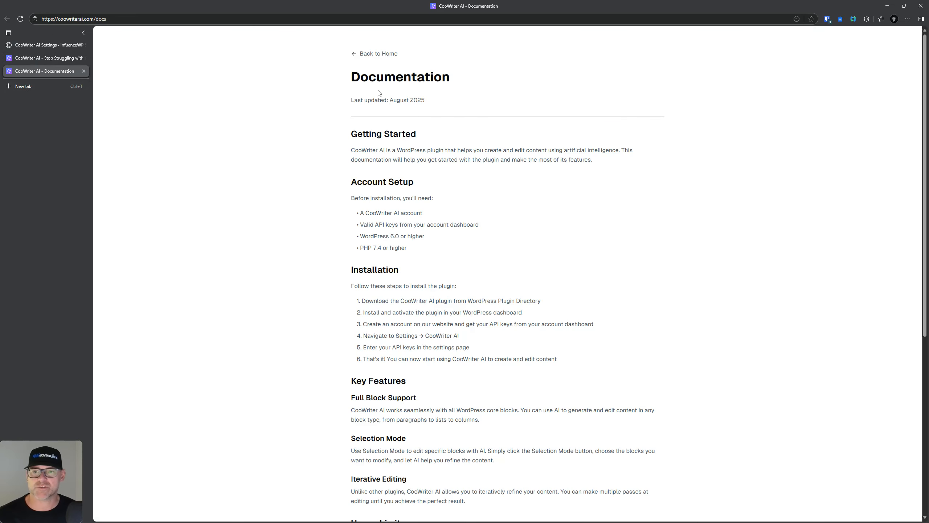
click(387, 54)
scroll(289, 190, down, 10)
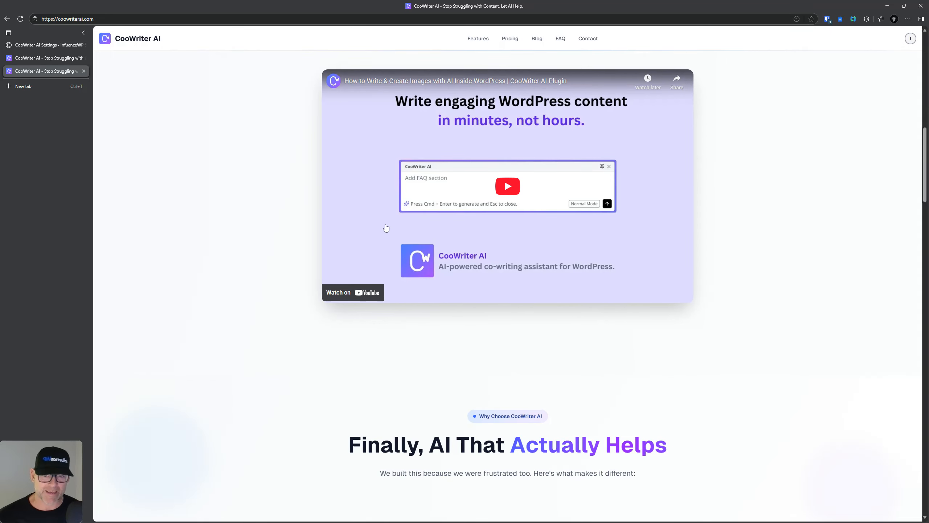
Step: From the WordPress admin, start a new post in a separate tab and view its block and post settings
click(43, 45)
mouse_move(131, 84)
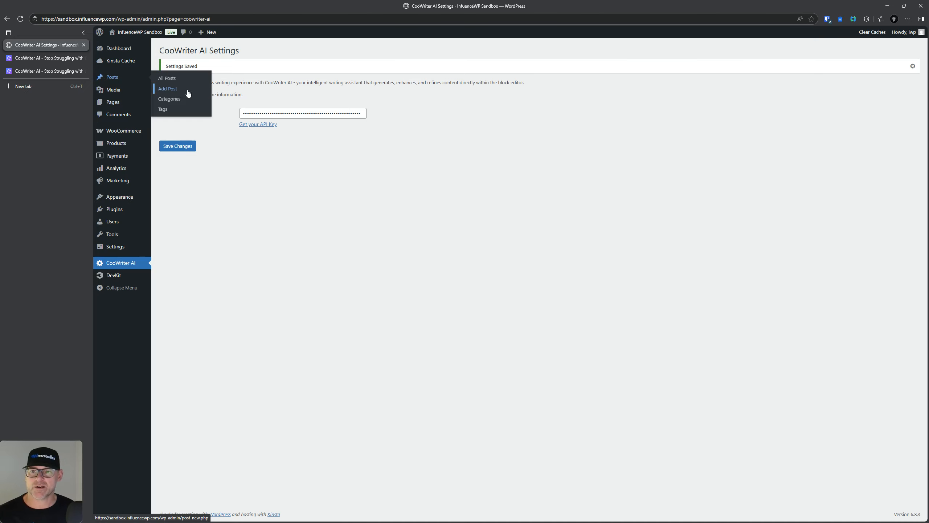
right_click(177, 91)
click(200, 95)
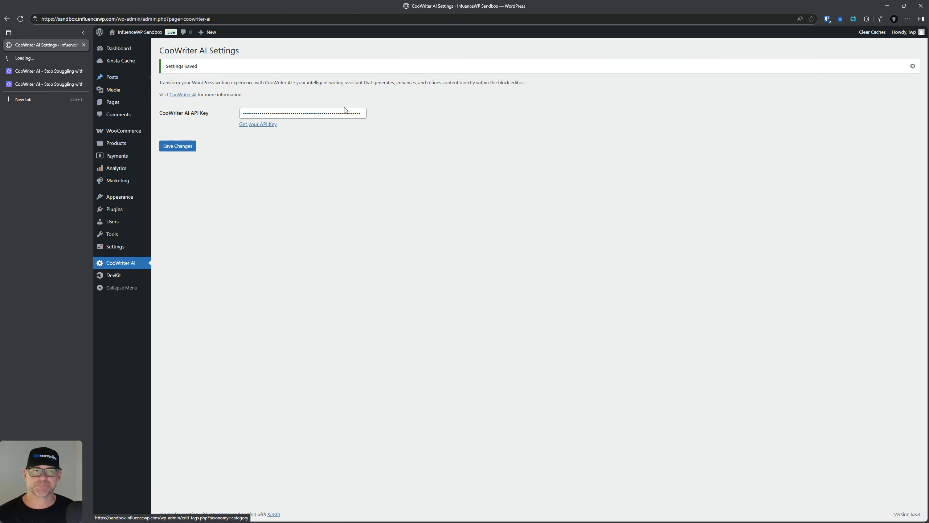
click(38, 57)
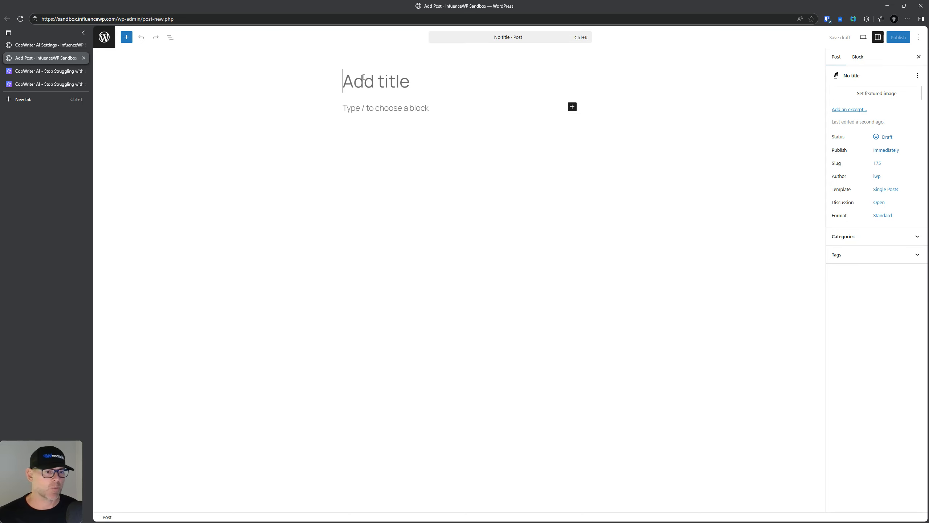
click(857, 58)
click(837, 59)
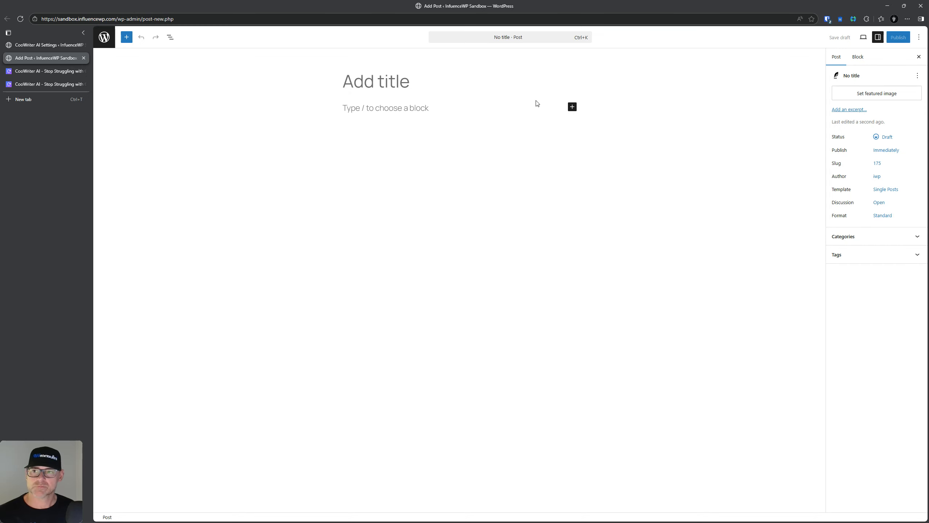
click(379, 107)
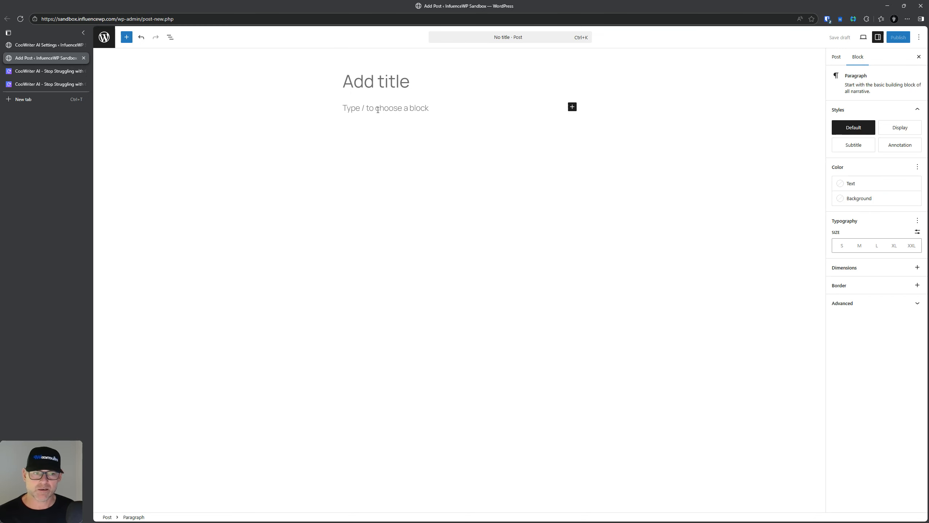
text(/coo)
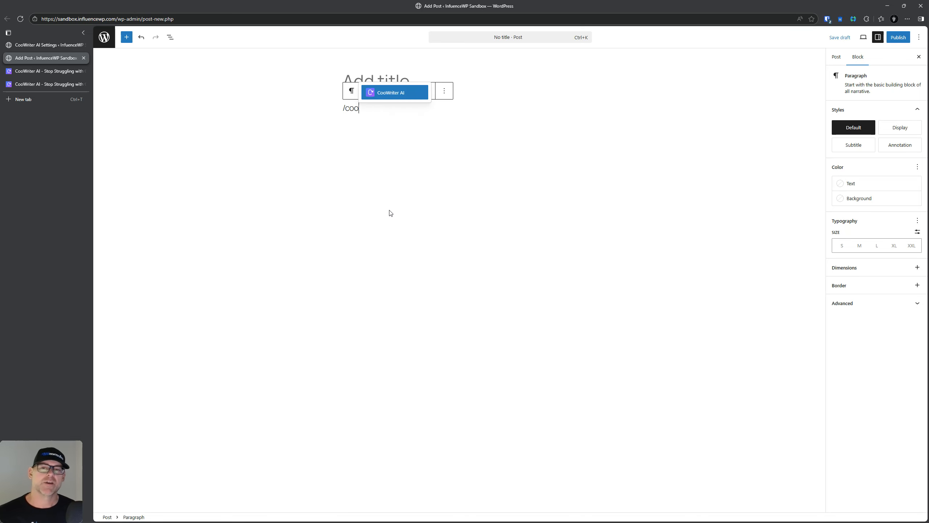
key(Escape)
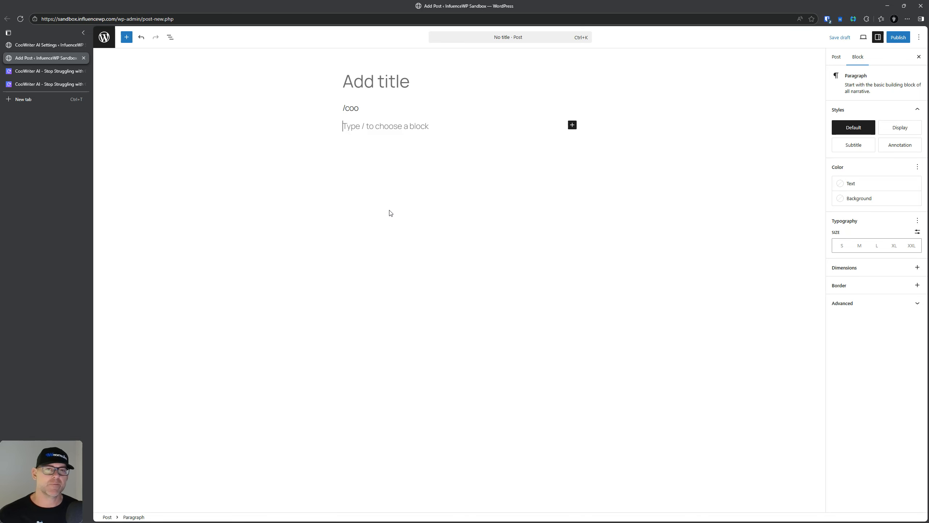
key(BackSpace)
key(BackSpace)
key(BackSpace)
key(BackSpace)
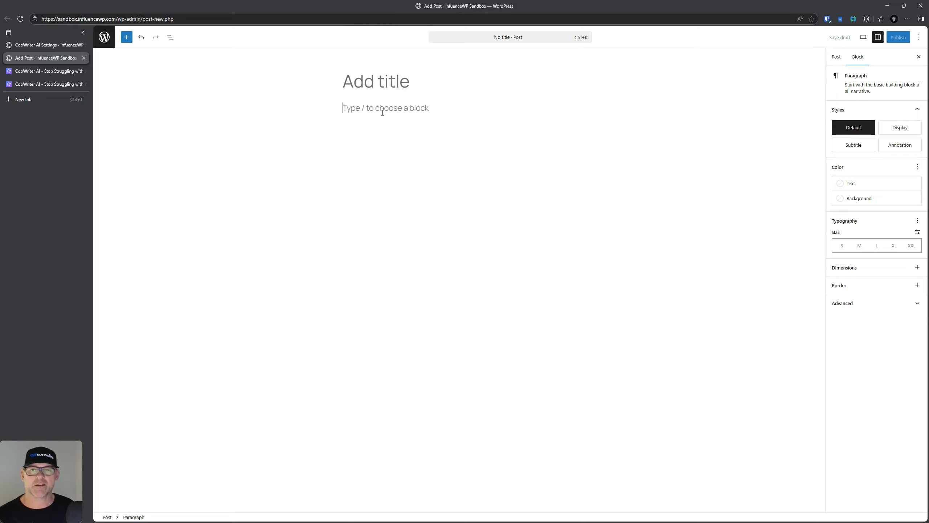
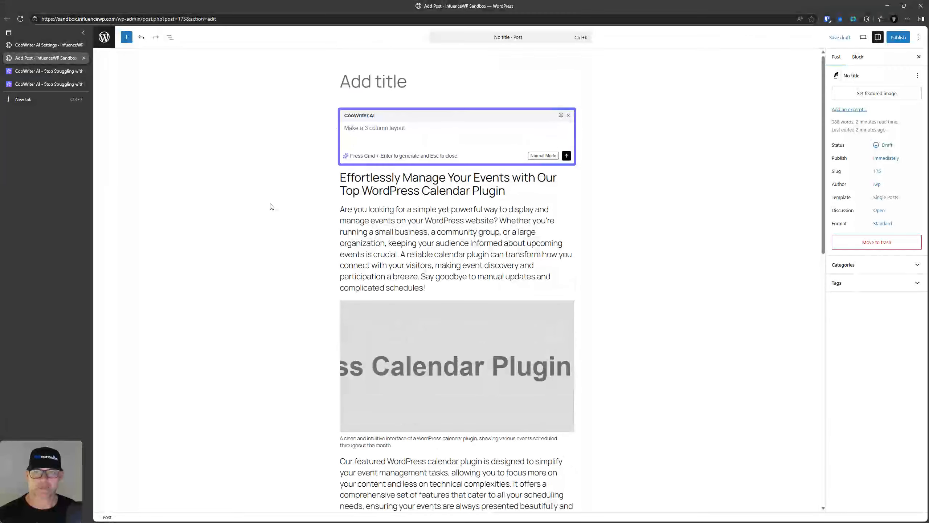
Step: Look through the generated calendar plugin article in the post editor
scroll(270, 204, down, 7)
scroll(270, 204, up, 7)
scroll(272, 201, down, 2)
scroll(274, 203, down, 1)
scroll(272, 203, up, 3)
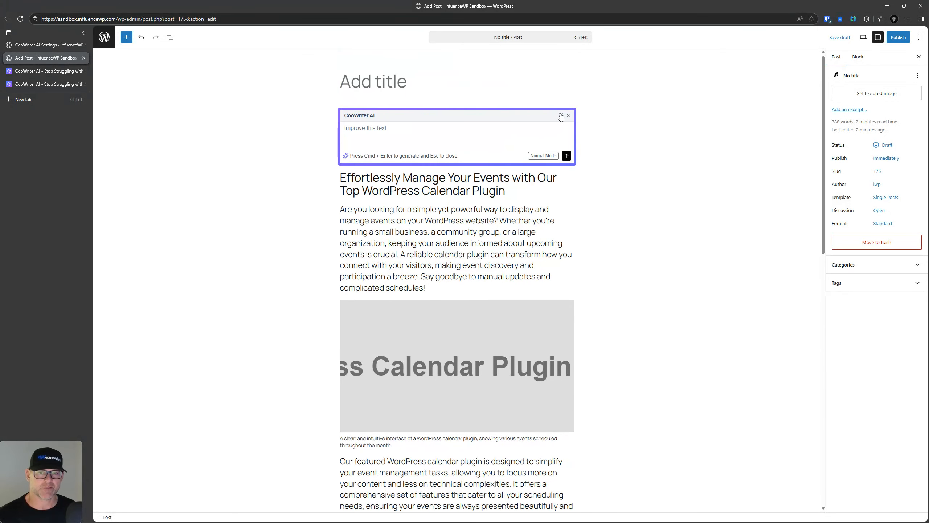
Step: Try pinning the CooWriter AI prompt box and check its behaviour while browsing the article
click(560, 117)
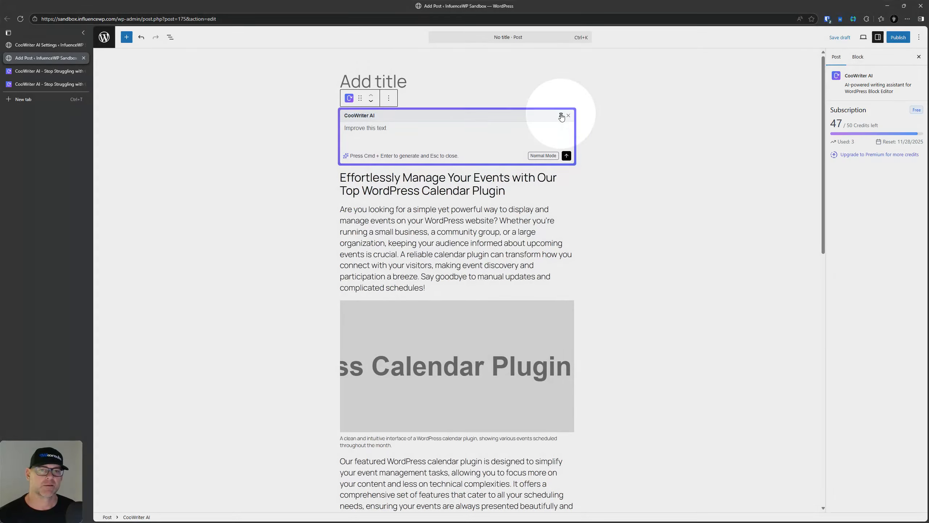
scroll(306, 189, down, 1)
scroll(306, 189, down, 6)
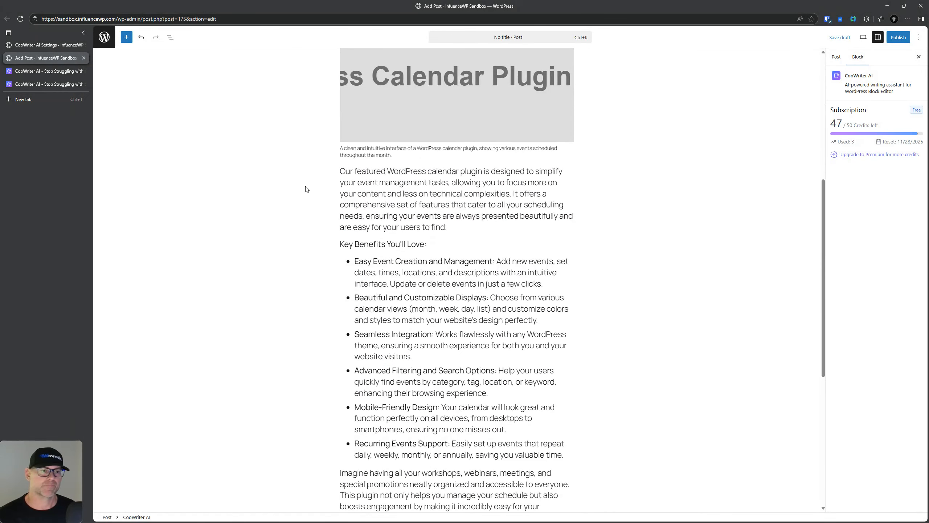
scroll(307, 189, up, 8)
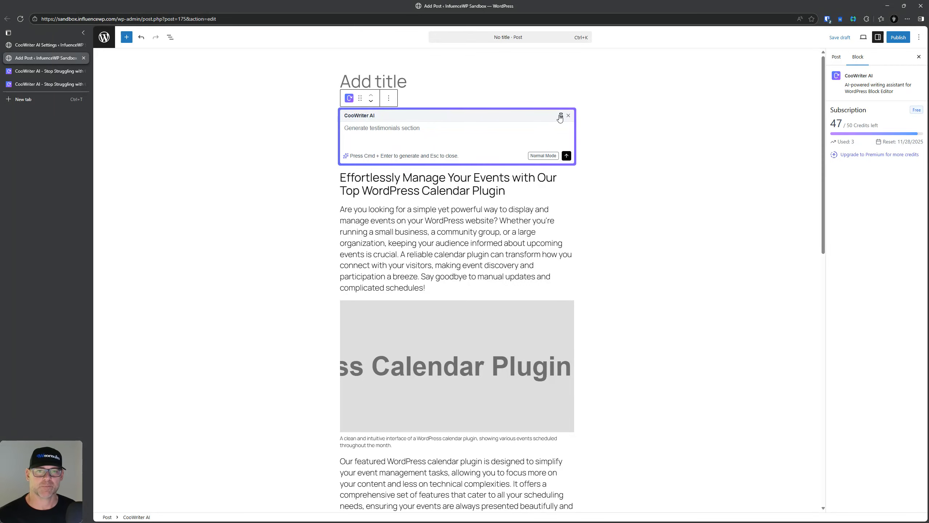
click(676, 222)
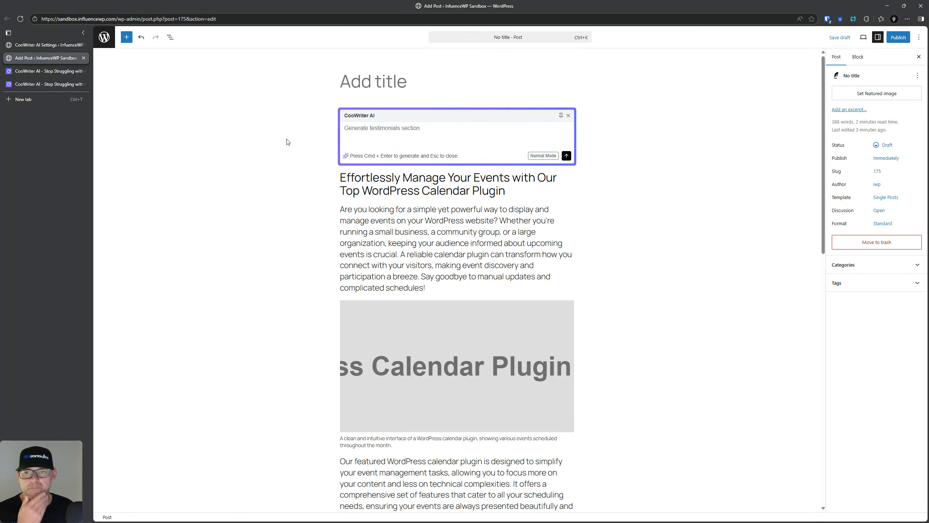
scroll(282, 180, down, 1)
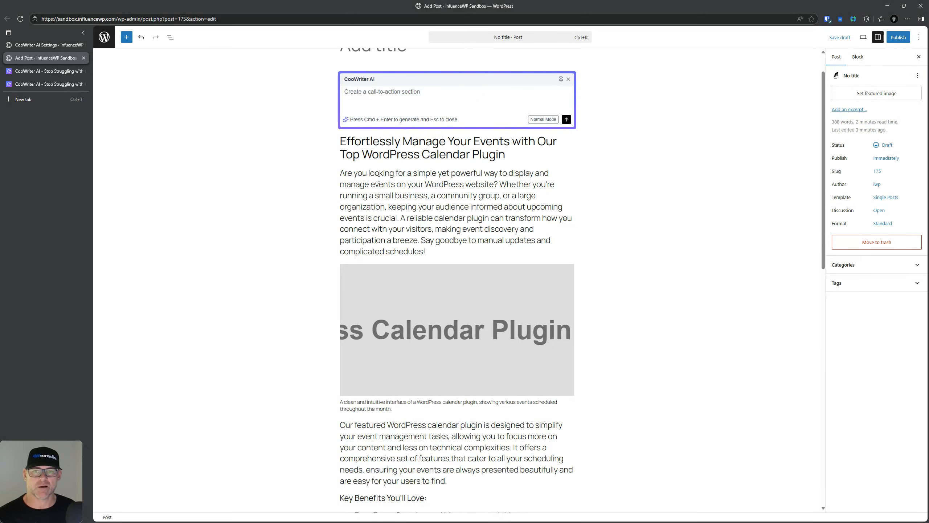
scroll(408, 212, up, 1)
click(404, 188)
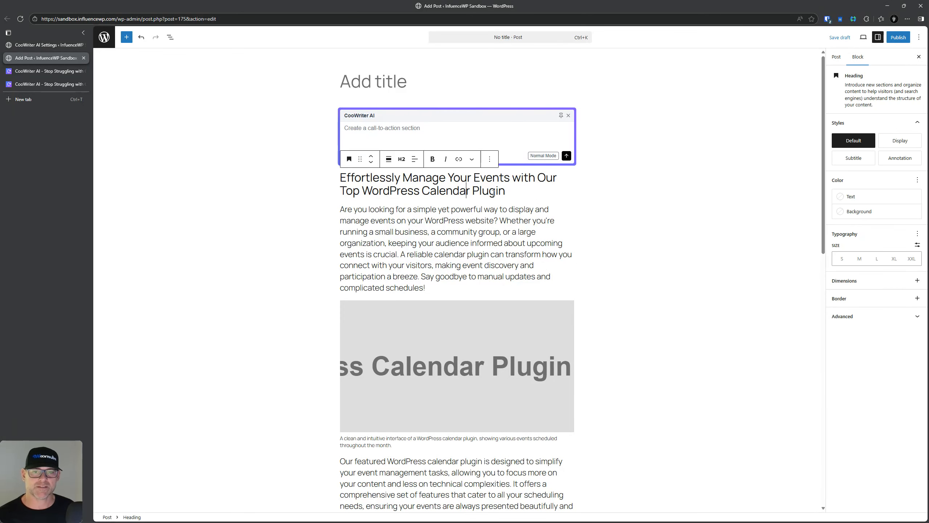
click(277, 183)
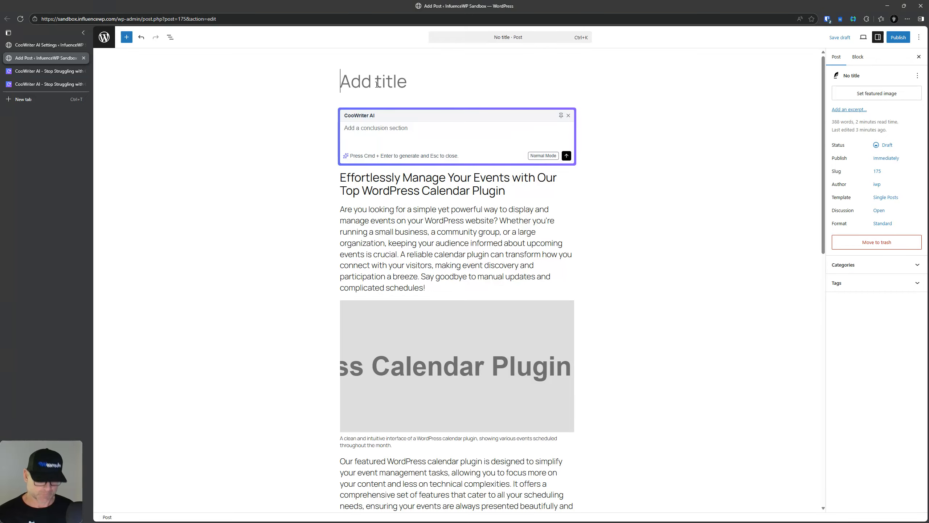
Step: Title the post "Calendar Plugin Intro"
text(Calee)
key(BackSpace)
text(nbdar)
key(BackSpace)
key(BackSpace)
key(BackSpace)
key(BackSpace)
text(dar Plugin)
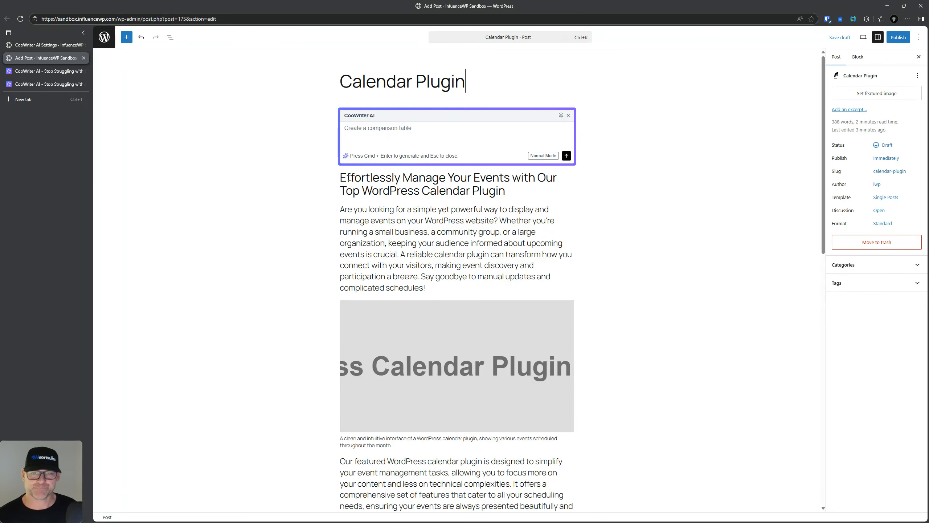
text( It)
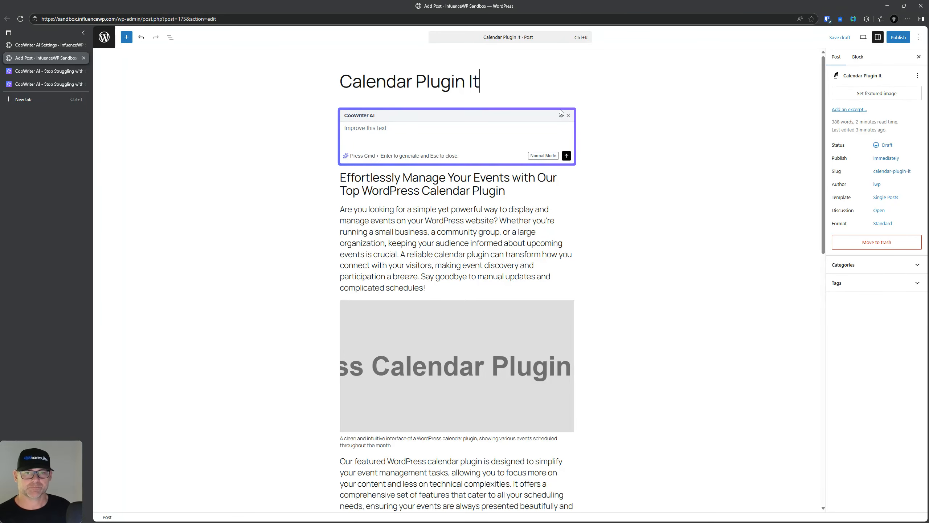
key(BackSpace)
text(ntro)
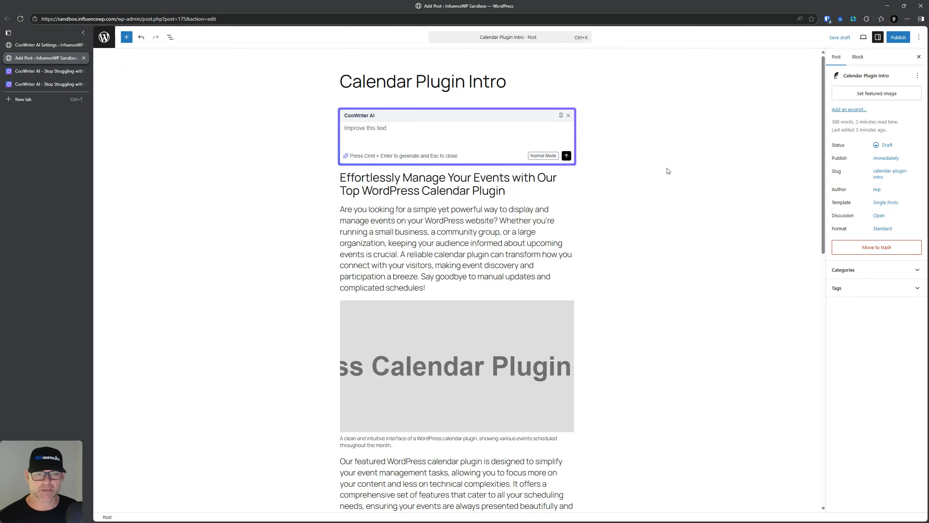
Step: Open the CooWriter AI image generator for the placeholder image below the article's first paragraph
scroll(316, 229, down, 2)
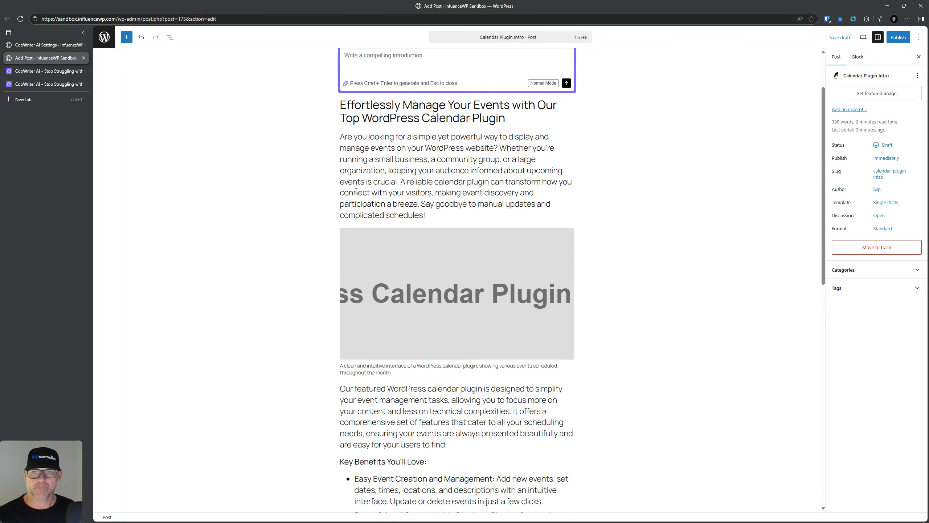
scroll(497, 155, down, 2)
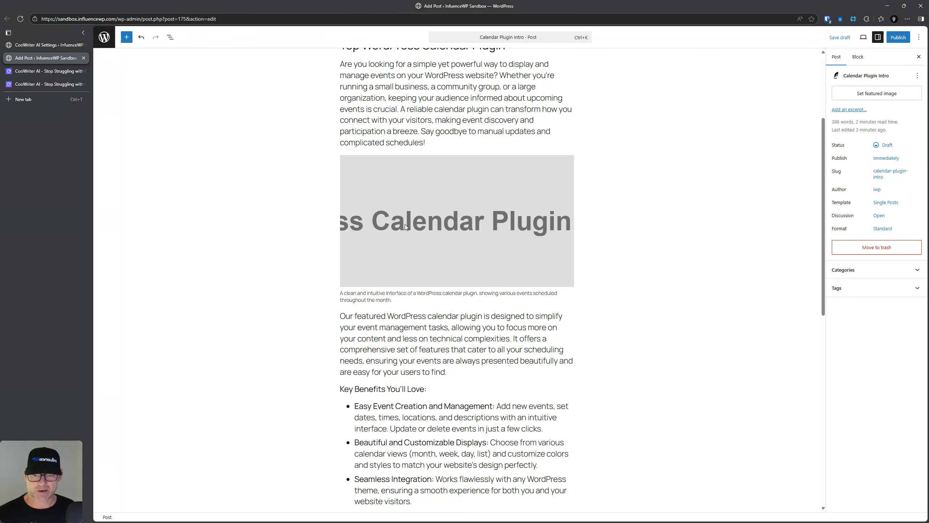
click(405, 223)
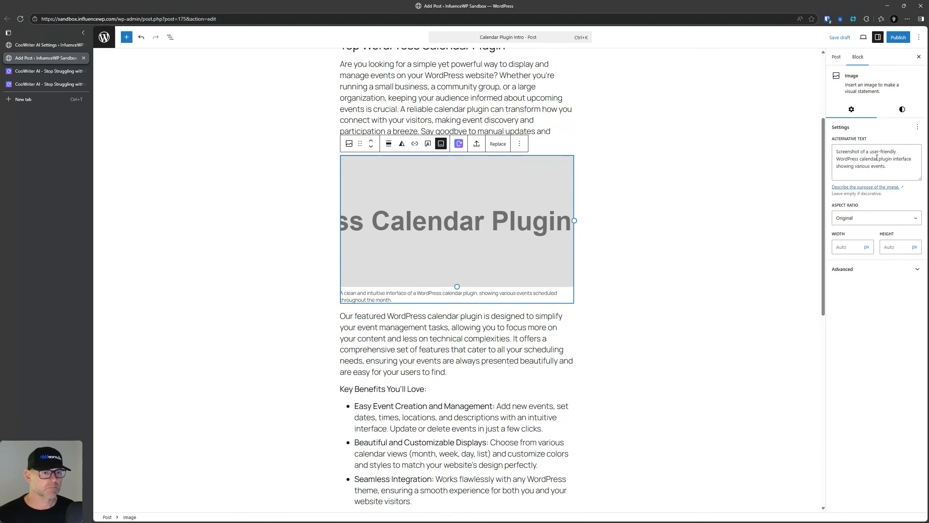
click(458, 145)
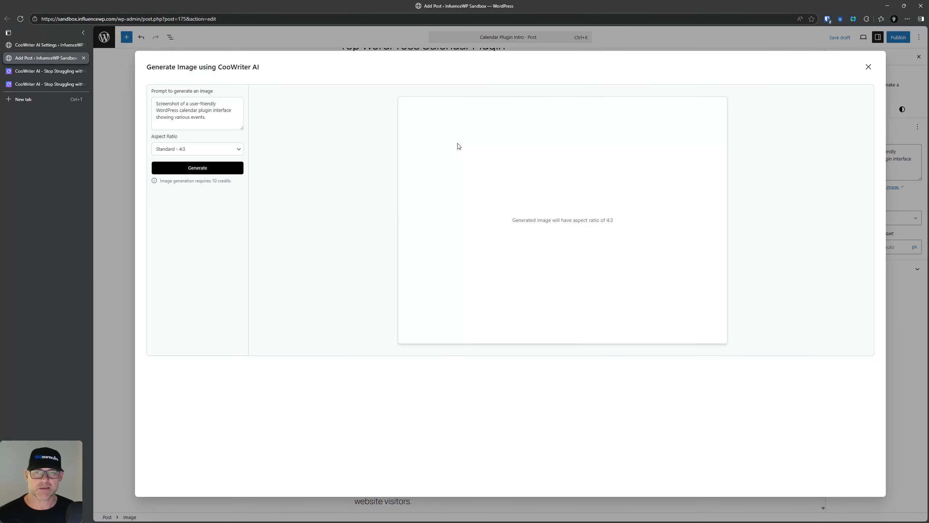
Step: Generate an image from the prefilled calendar plugin screenshot prompt, keeping the Standard - 4:3 aspect ratio
triple_click(215, 105)
click(214, 105)
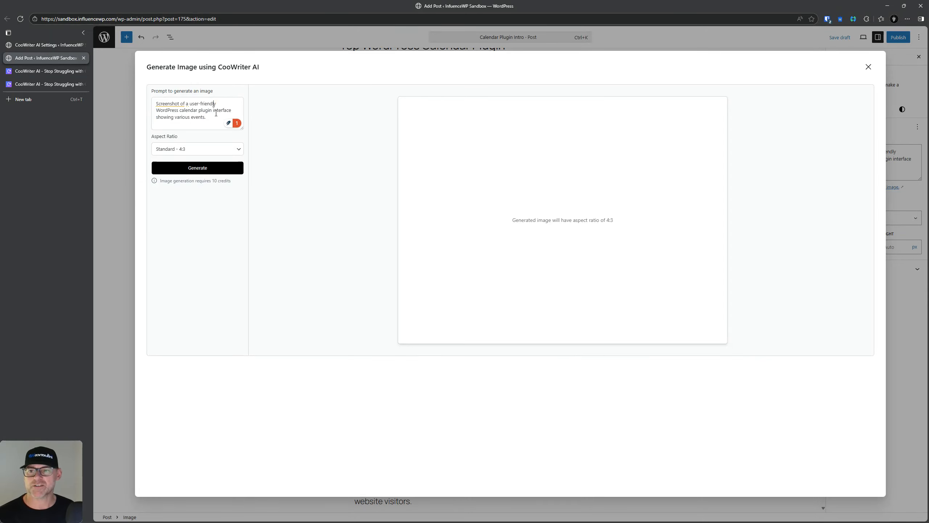
click(191, 154)
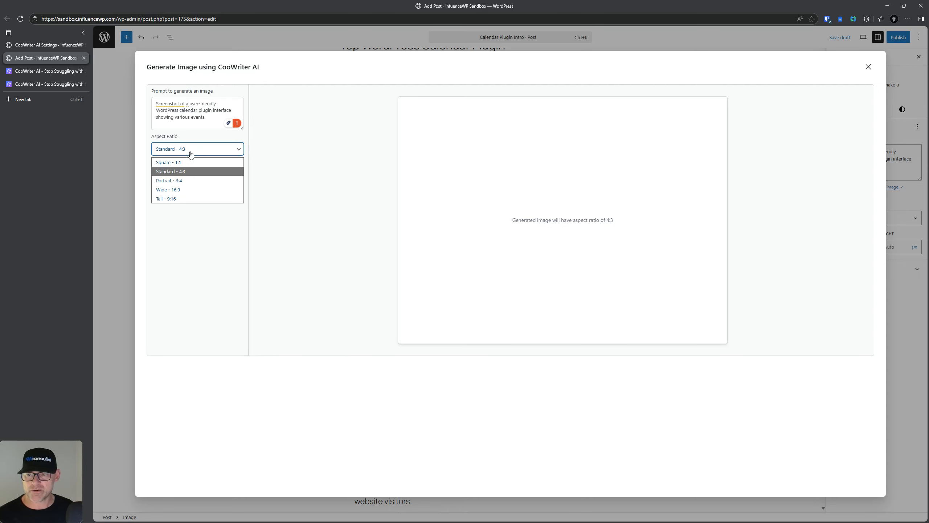
click(191, 155)
click(190, 154)
click(190, 154)
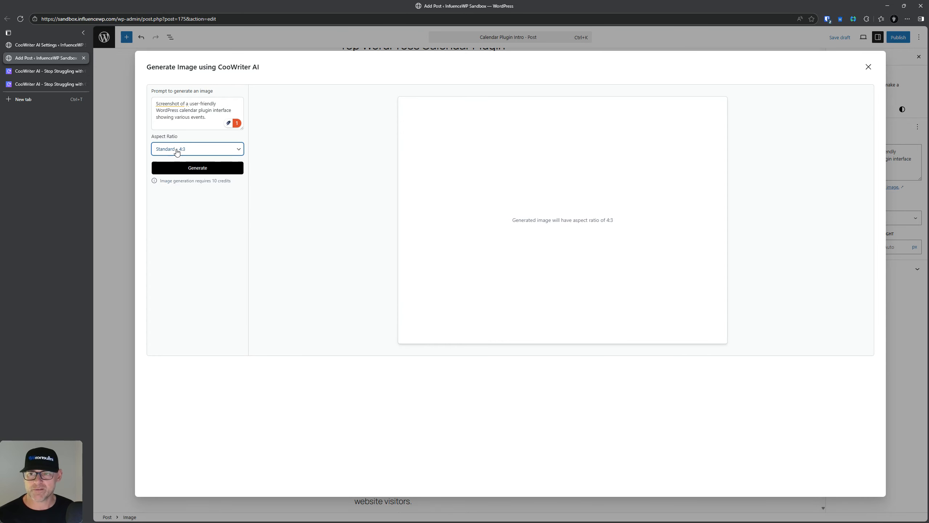
click(205, 169)
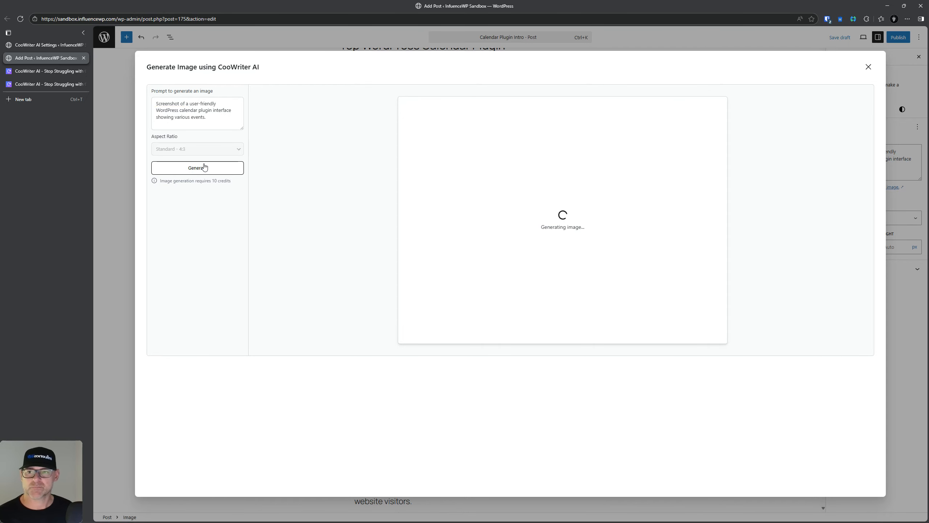
key(ctrl)
key(ctrl)
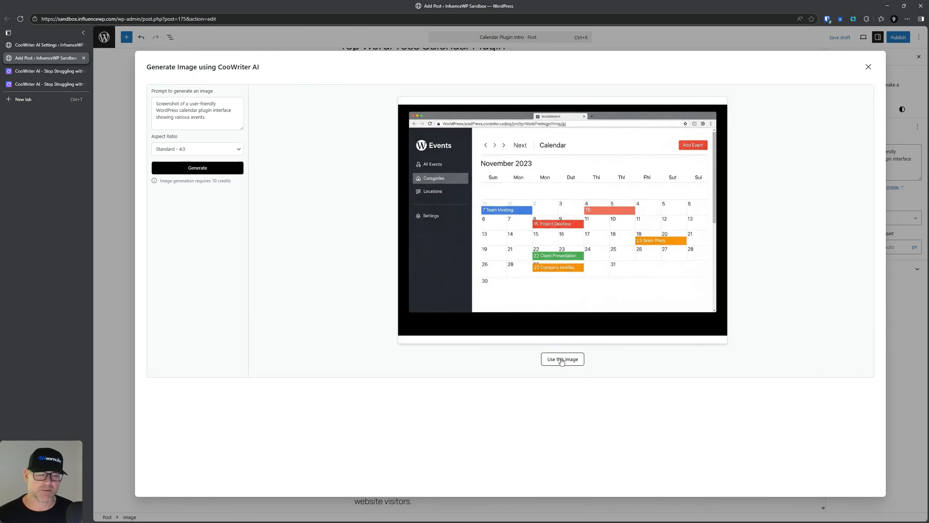
Step: Replace the placeholder with the generated calendar image and select the image block in the post
click(562, 360)
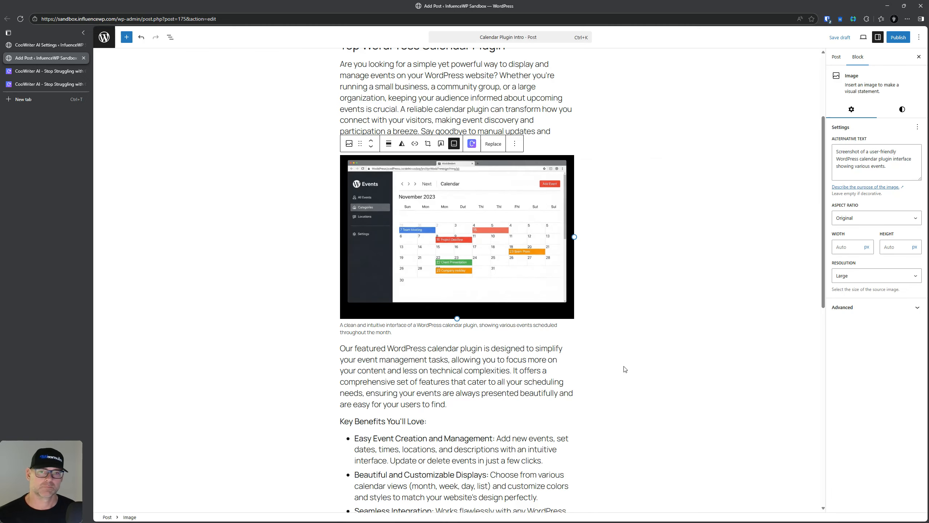
click(276, 279)
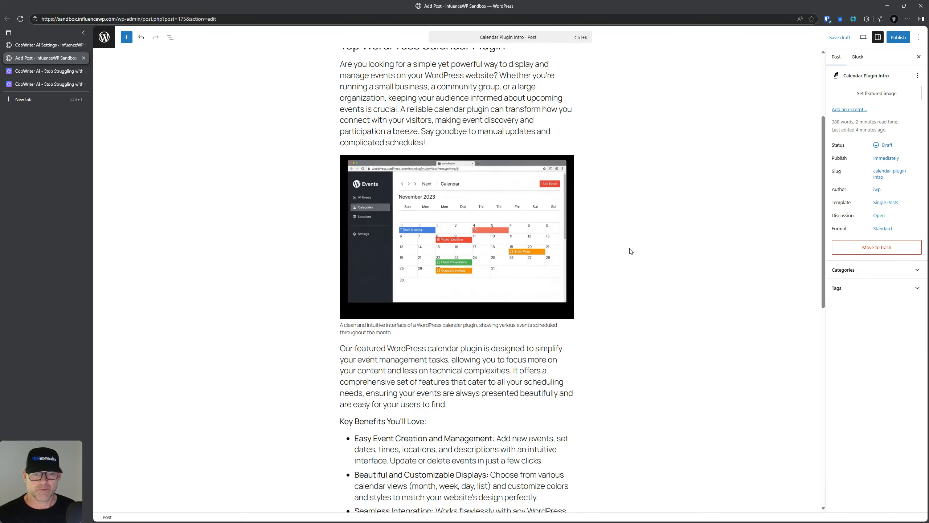
click(496, 236)
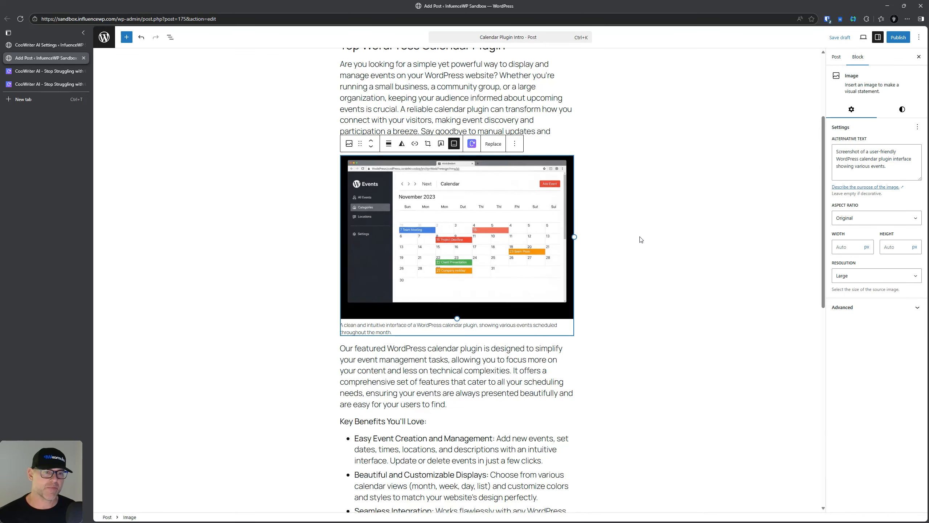
Step: Open the generated calendar image's details in the WordPress media library and check its file size
click(65, 46)
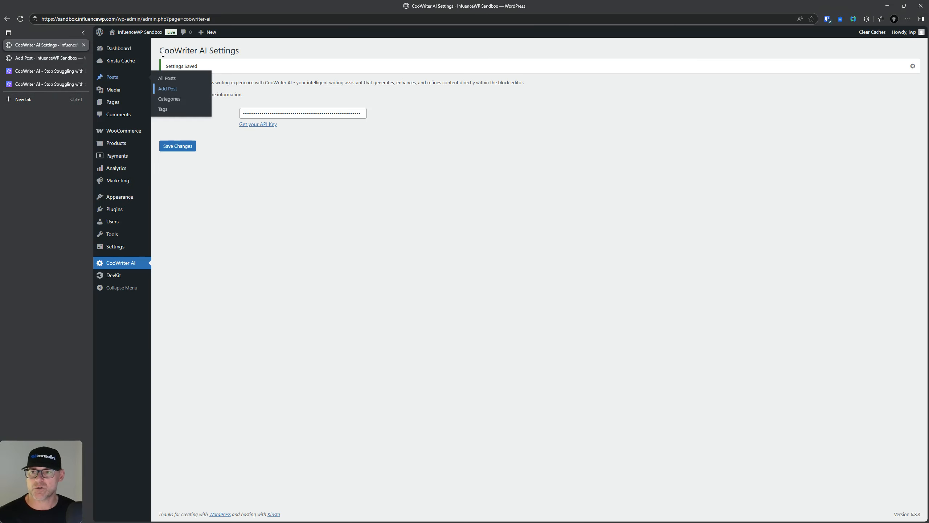
click(120, 90)
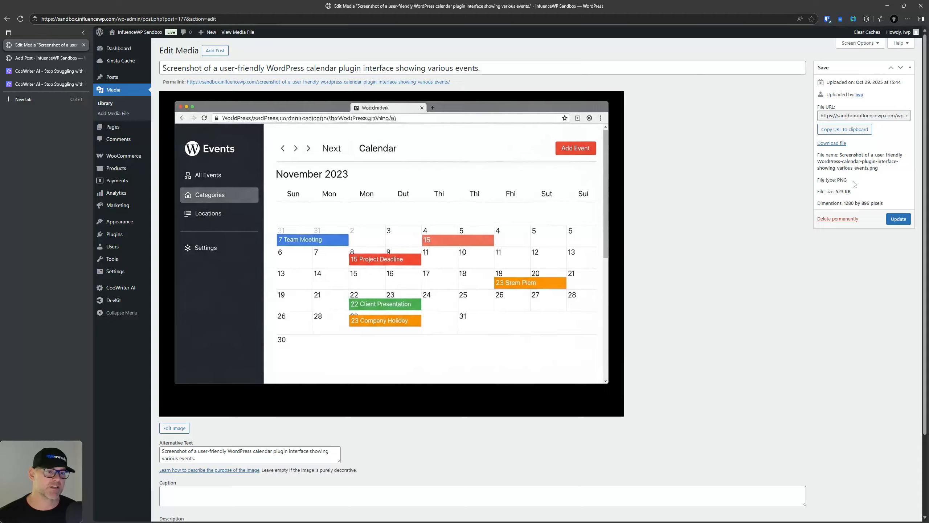
drag(855, 184, 838, 190)
click(840, 241)
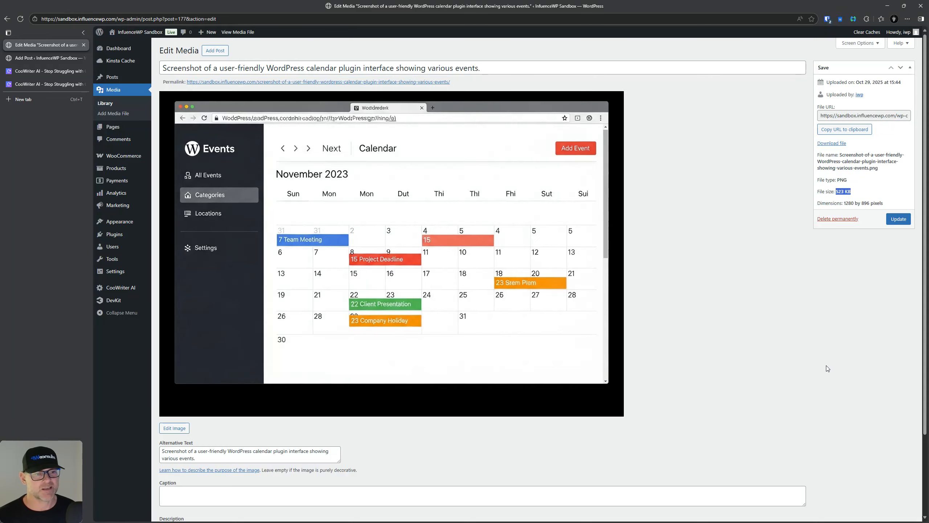
click(833, 307)
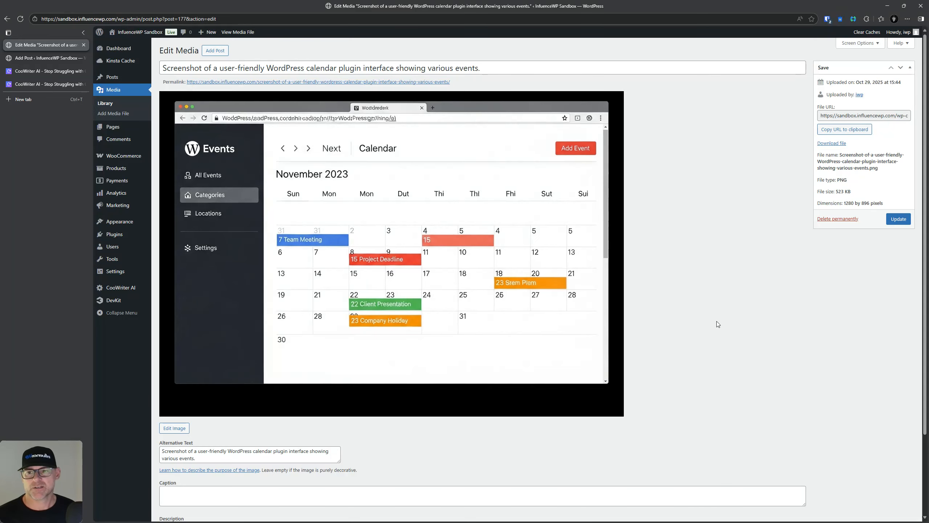
Step: Leave the media details for the dashboard and return to the Calendar Plugin Intro post to look over the inserted image
click(114, 49)
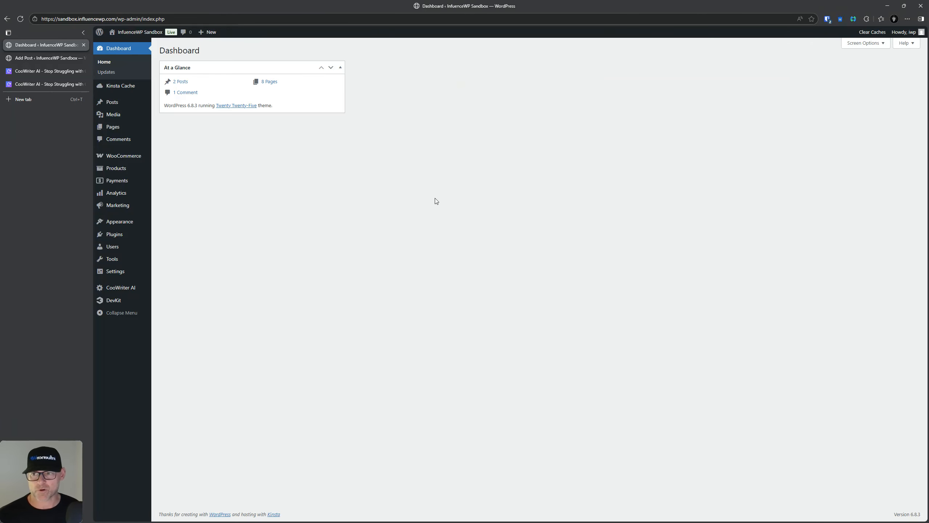
click(32, 57)
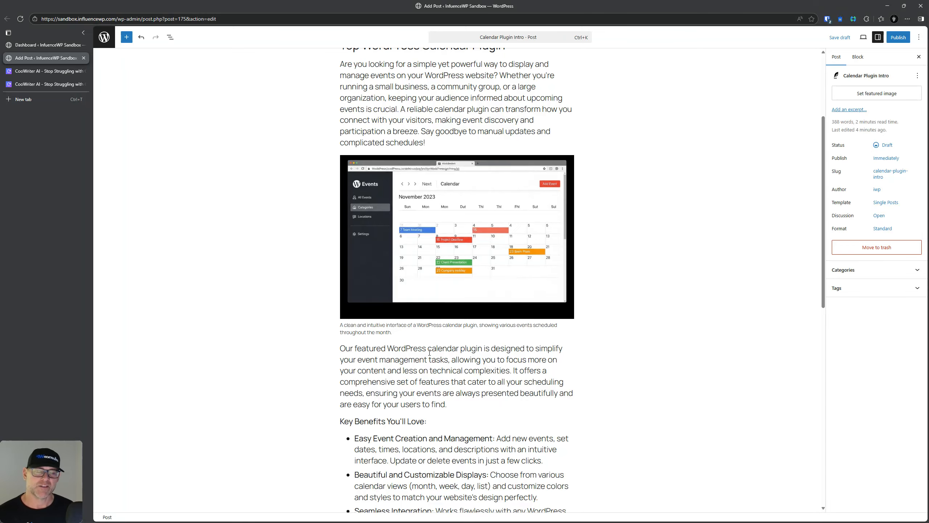
click(449, 233)
click(601, 239)
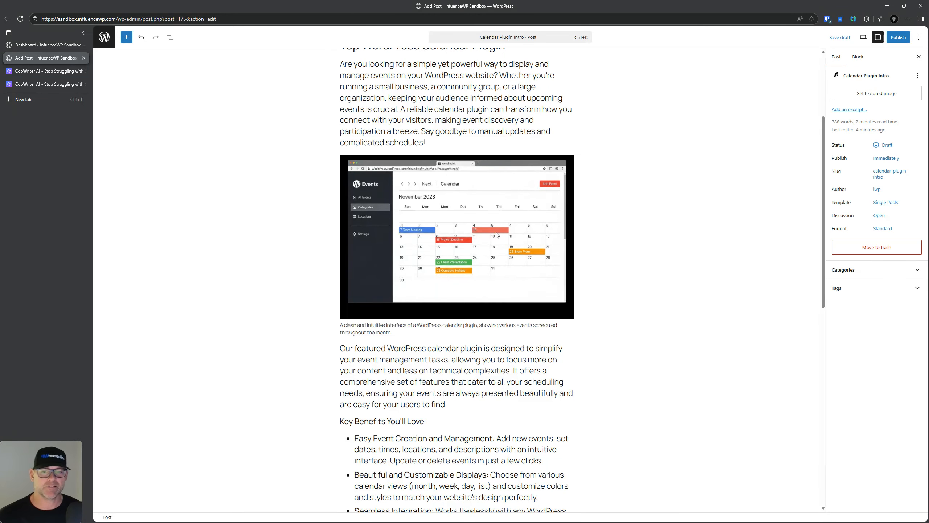
Step: Reopen the calendar image's details from the media library and check its pixel dimensions
click(36, 43)
click(119, 116)
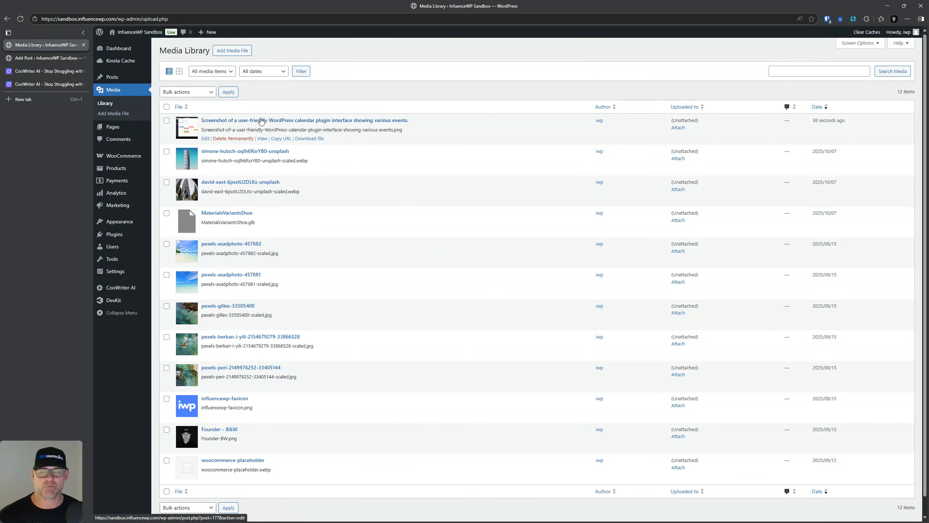
click(316, 121)
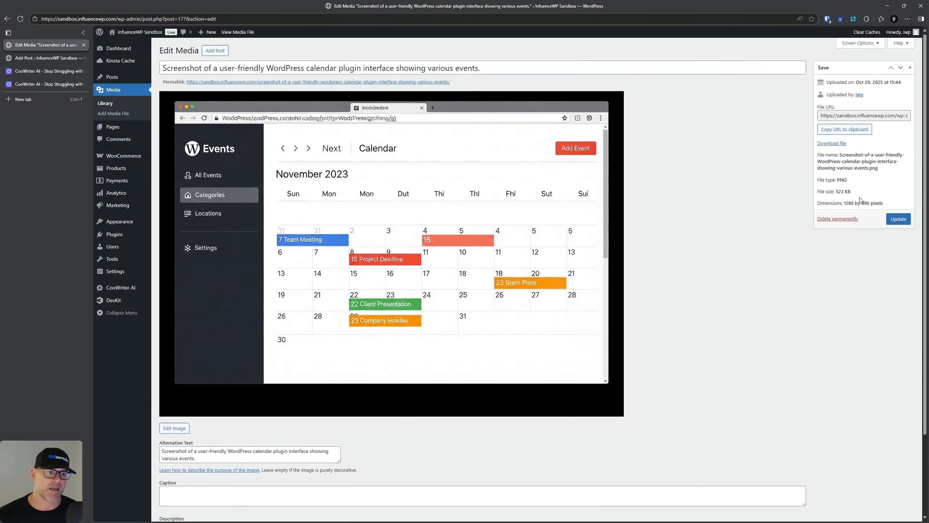
drag(886, 205, 846, 203)
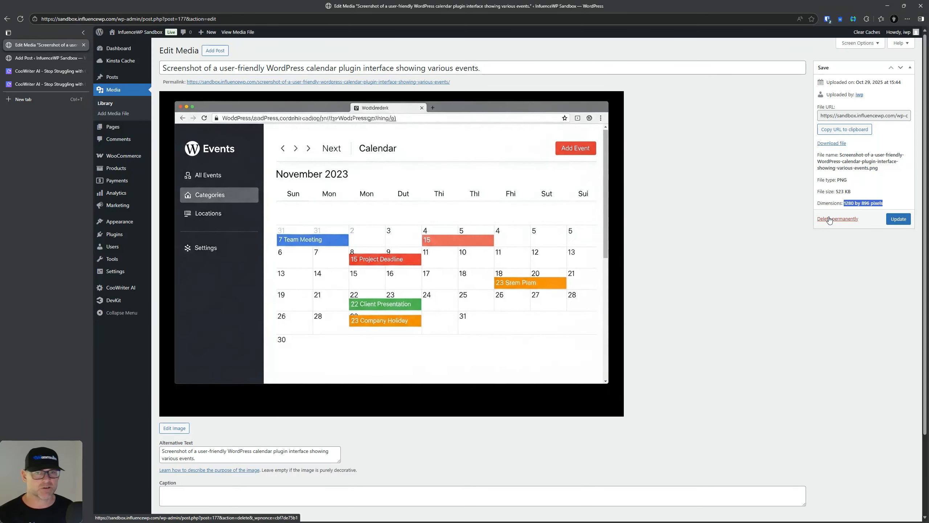
click(727, 208)
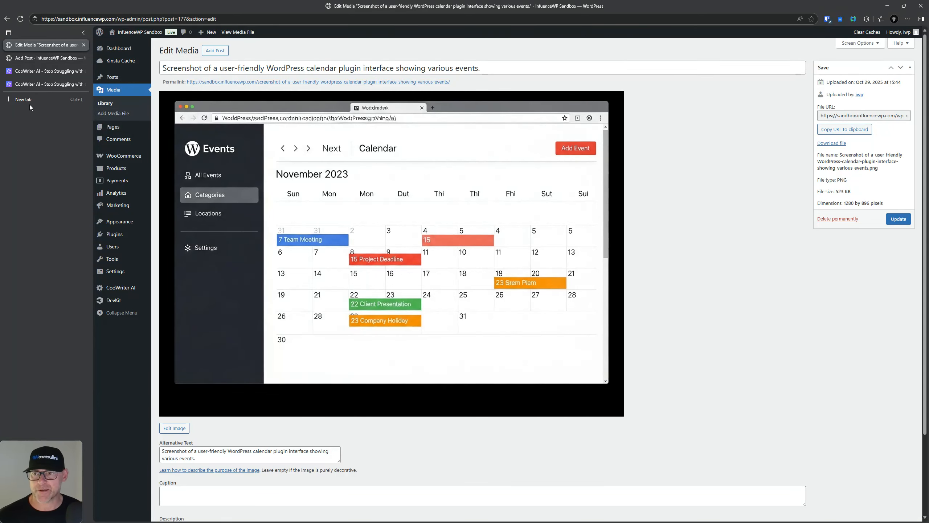
Step: Return to the post, select the whole closing paragraph and look in its block options for AI editing actions
click(35, 62)
scroll(173, 249, down, 5)
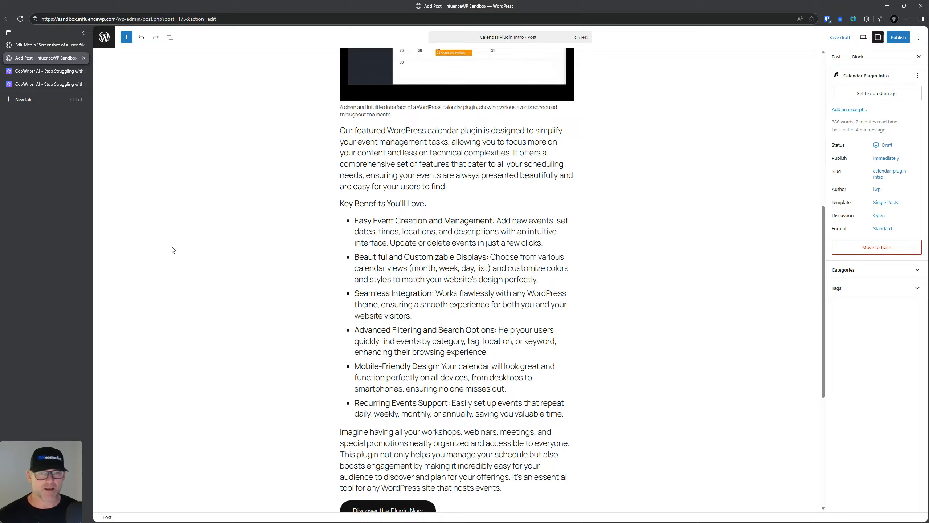
scroll(173, 251, down, 5)
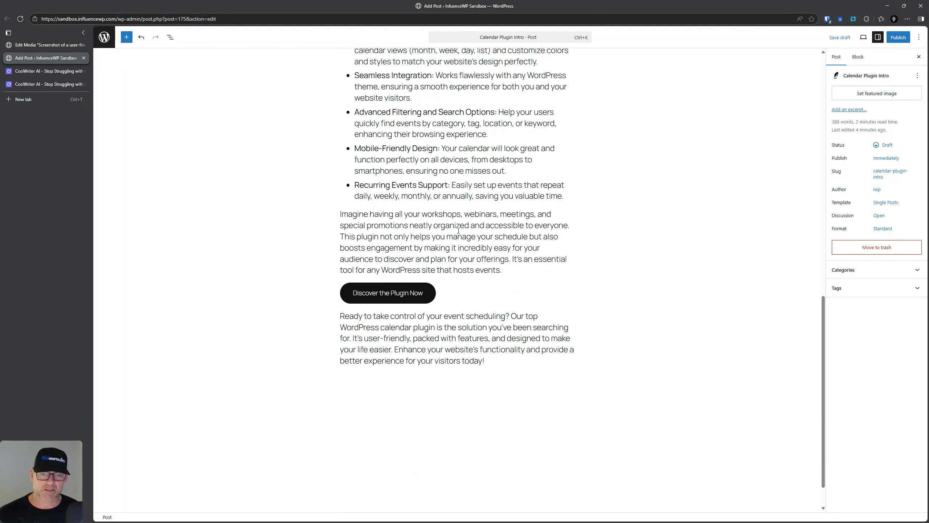
click(437, 226)
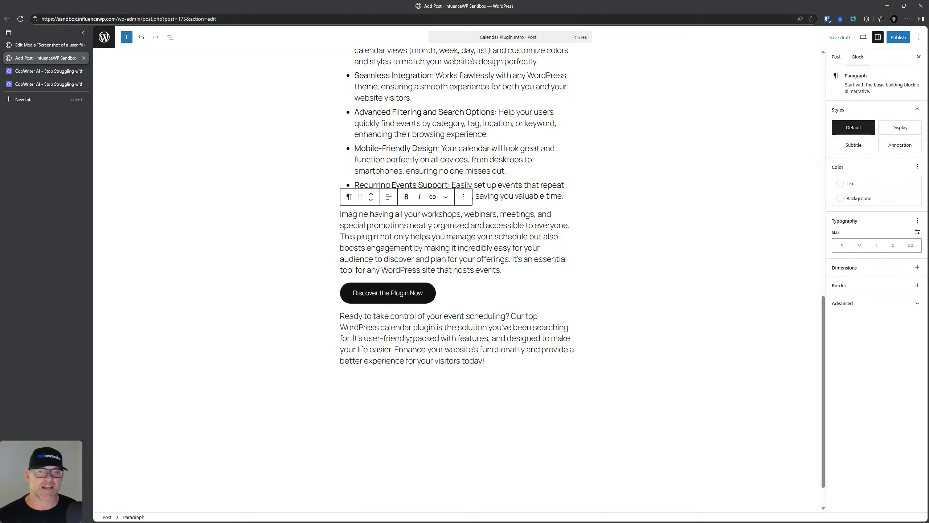
click(411, 334)
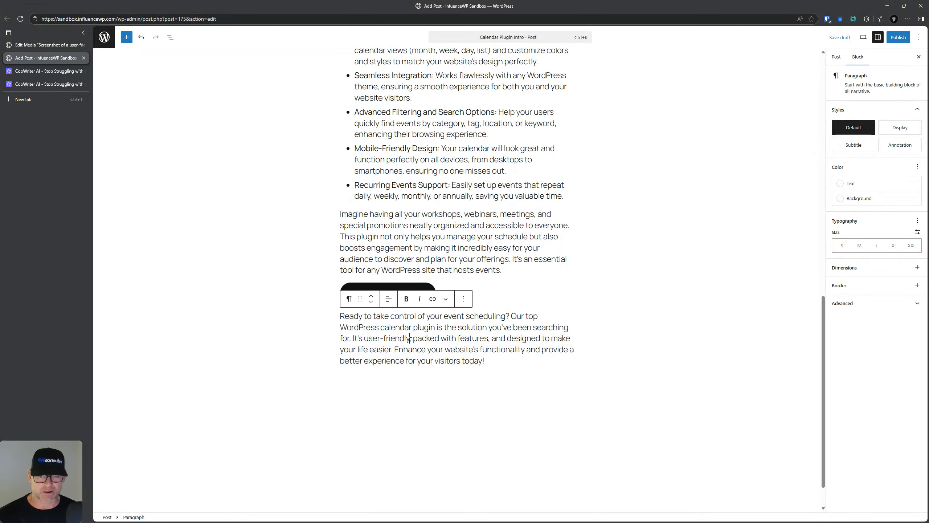
key(ctrl+a)
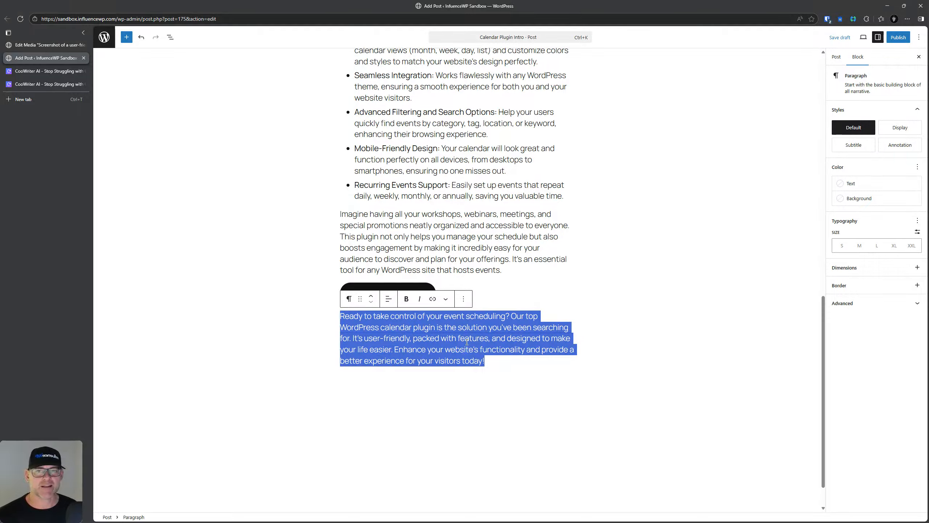
click(463, 299)
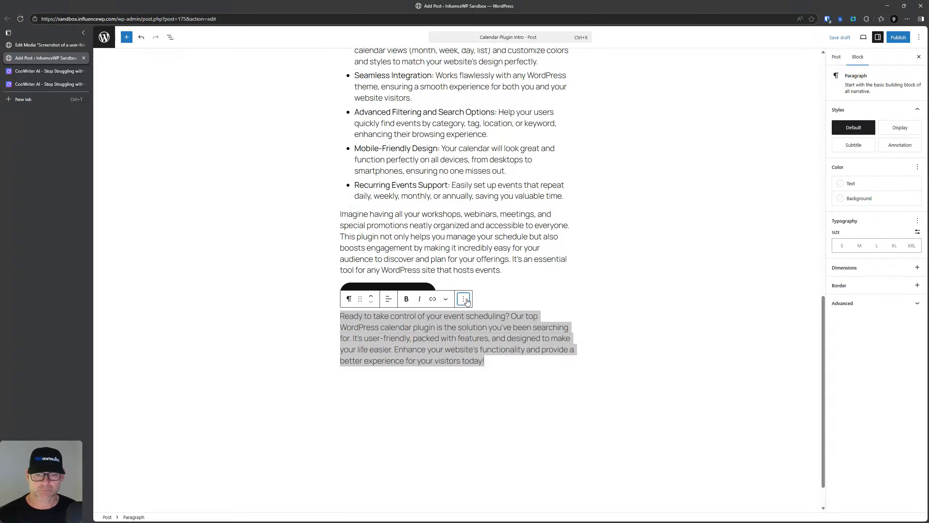
click(562, 246)
Step: Pin the CooWriter AI prompt box above the article
scroll(779, 336, up, 13)
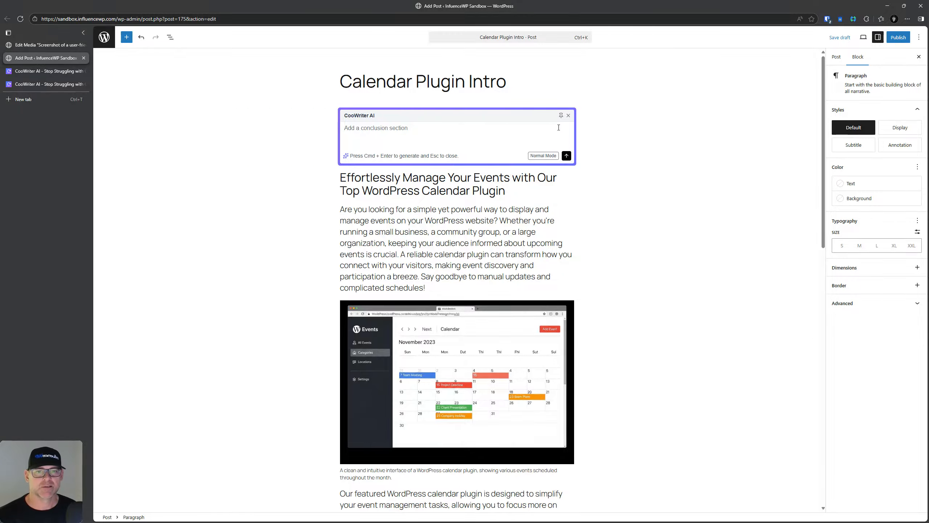
click(561, 116)
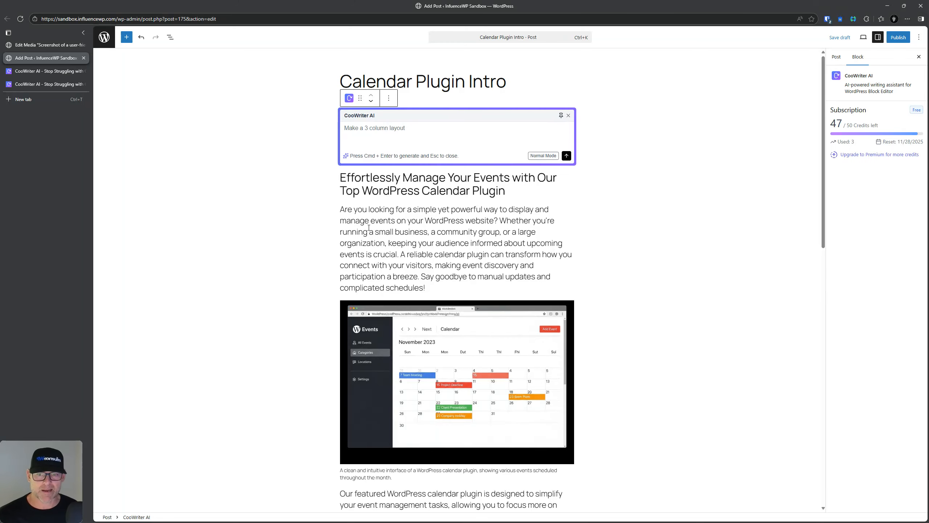
Step: Select the closing paragraph's text and examine its additional formatting options for CooWriter AI actions
scroll(359, 237, down, 2)
scroll(348, 245, up, 2)
scroll(350, 249, down, 8)
scroll(351, 249, down, 8)
double_click(471, 288)
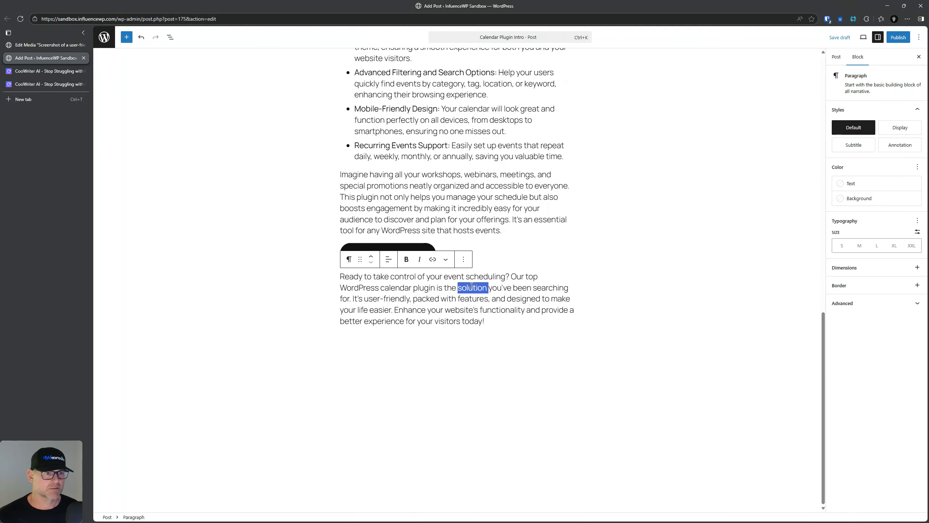
triple_click(472, 286)
click(466, 338)
triple_click(442, 286)
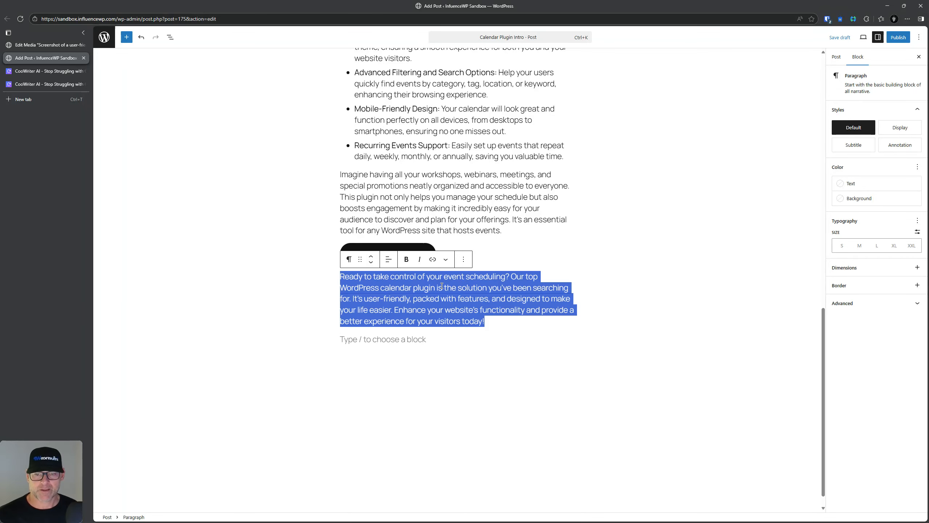
click(446, 259)
click(446, 259)
triple_click(428, 311)
Step: Unpin the CooWriter AI prompt box above the article and pin it again
scroll(415, 359, up, 15)
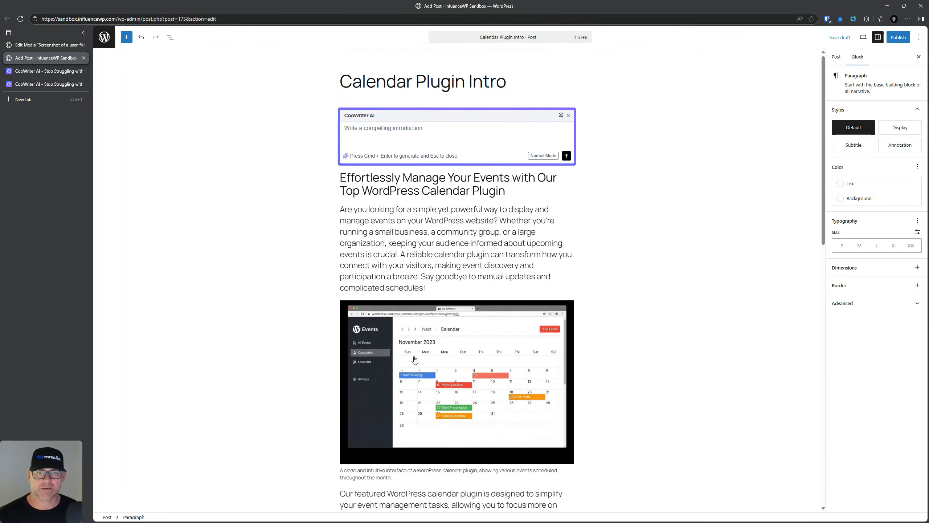
click(637, 191)
click(562, 118)
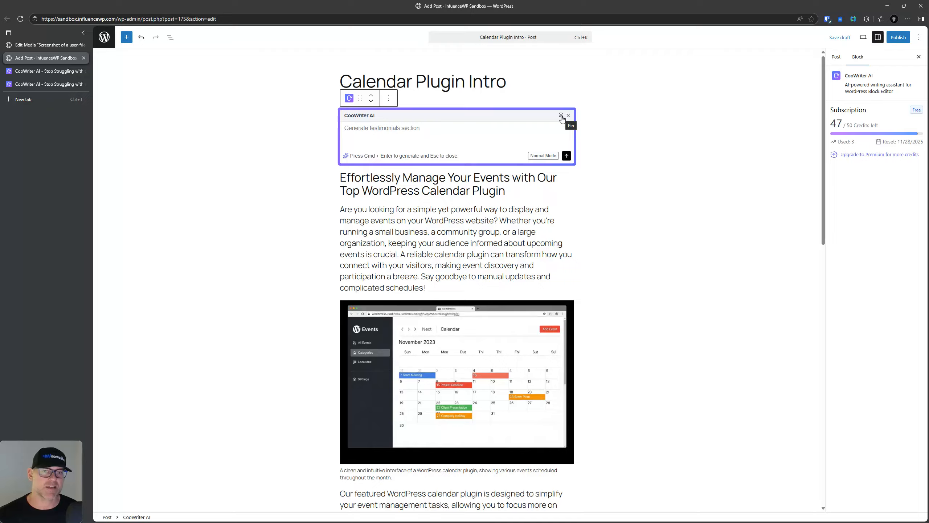
click(611, 125)
click(561, 116)
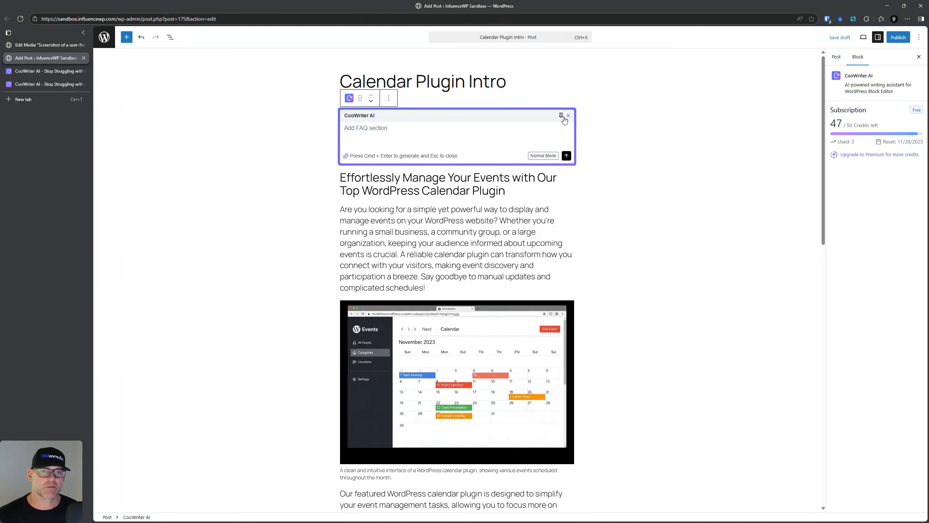
Step: Select the closing paragraph again with the prompt box pinned and recheck its block options for AI actions
scroll(461, 294, down, 15)
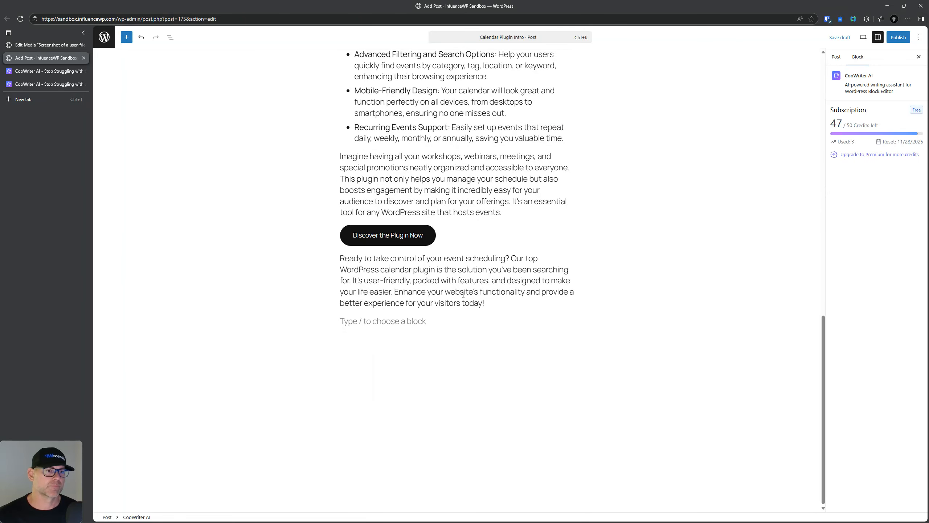
triple_click(443, 273)
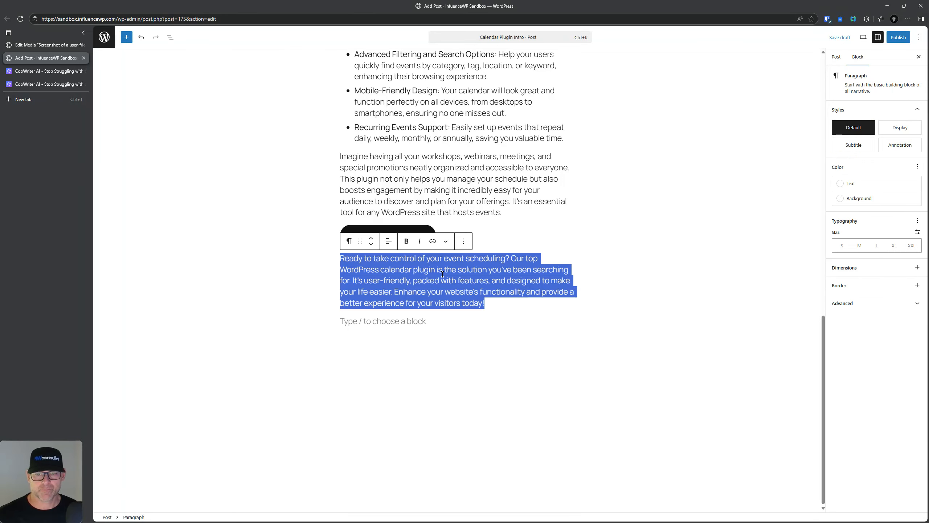
click(463, 241)
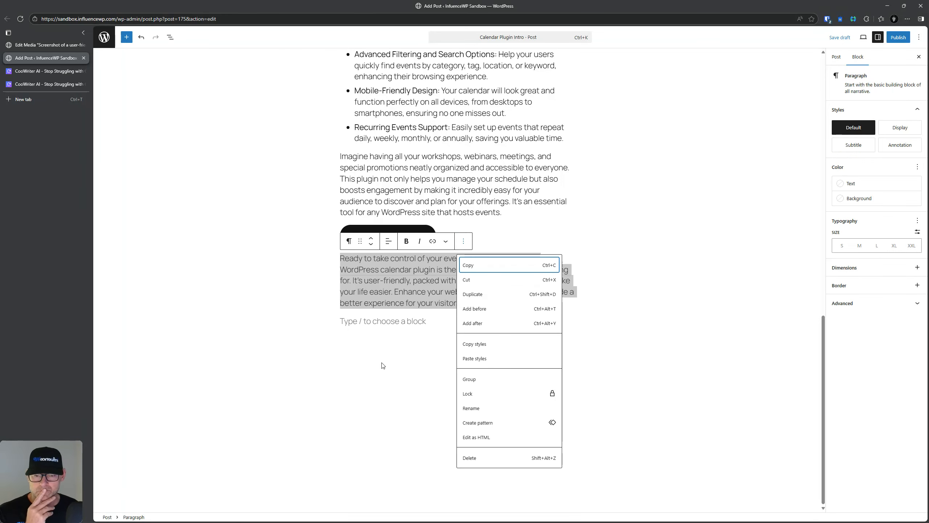
click(382, 374)
Step: Review the Precision Editing feature on the CooWriter AI website's features section and return to the WordPress media page
click(70, 73)
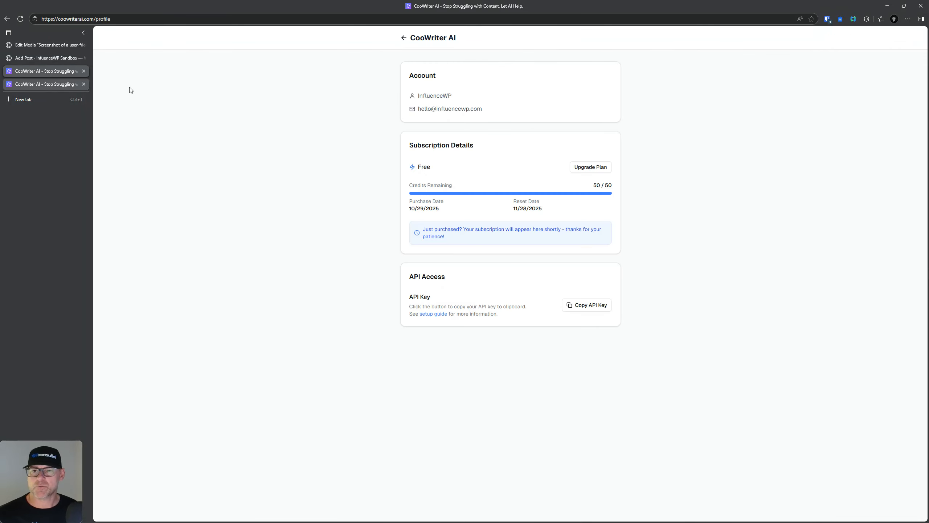
click(28, 86)
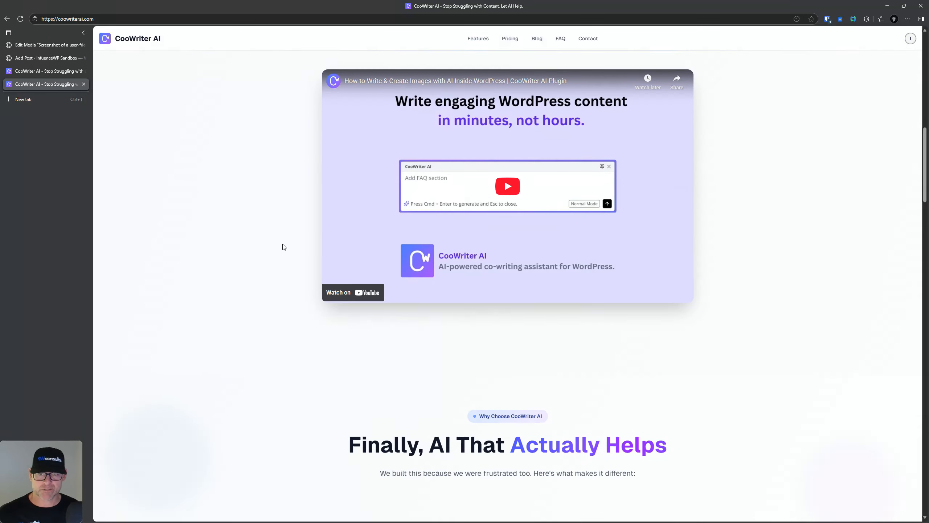
scroll(282, 247, up, 5)
scroll(283, 247, up, 5)
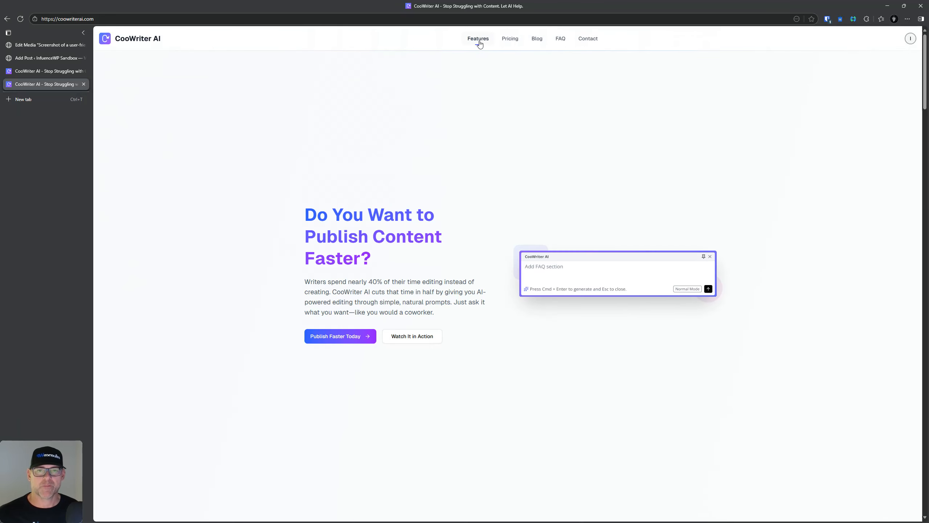
click(478, 39)
scroll(323, 230, down, 3)
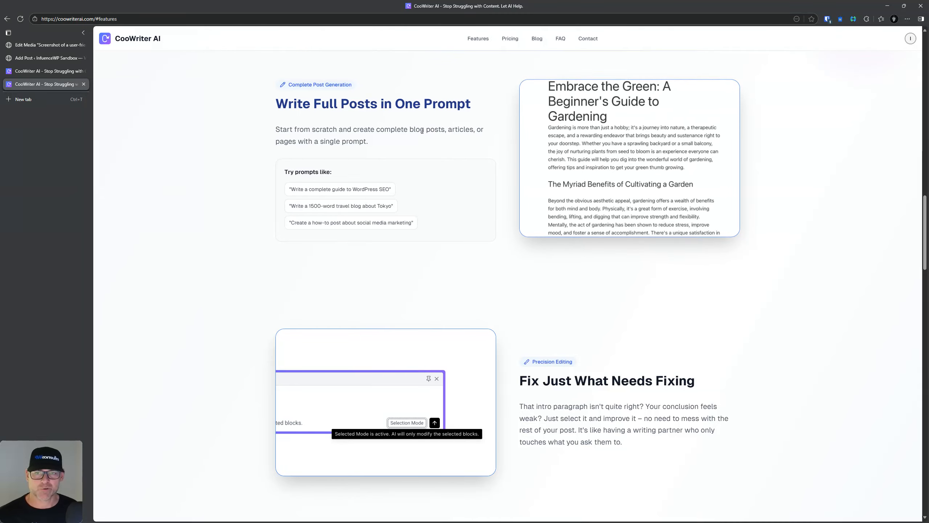
scroll(398, 142, down, 7)
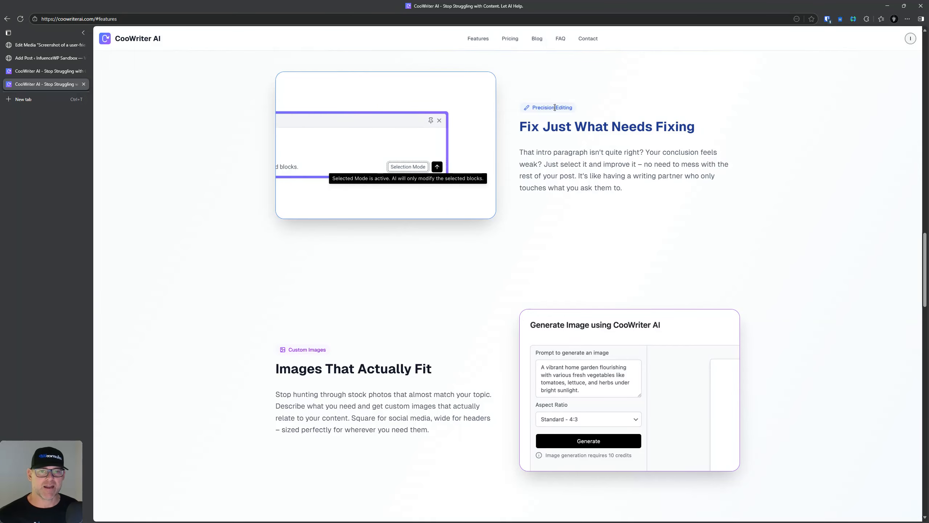
triple_click(555, 107)
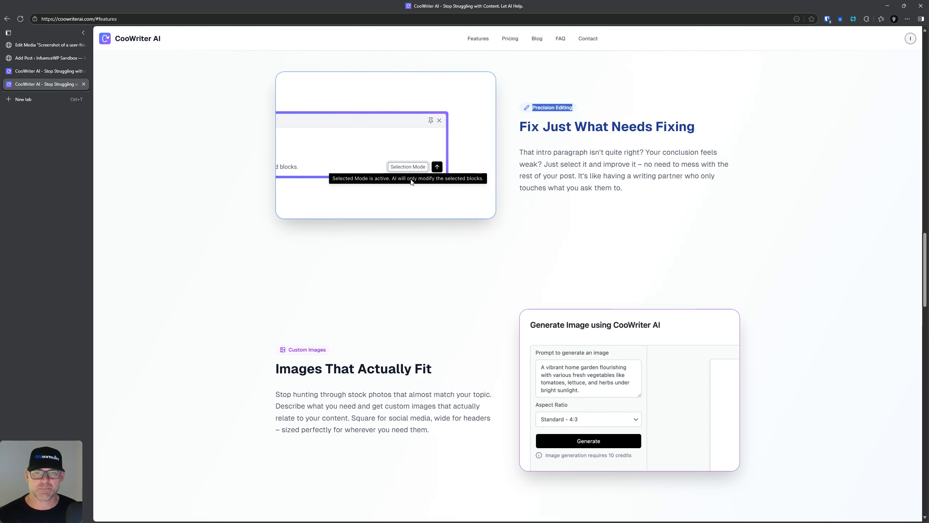
click(593, 174)
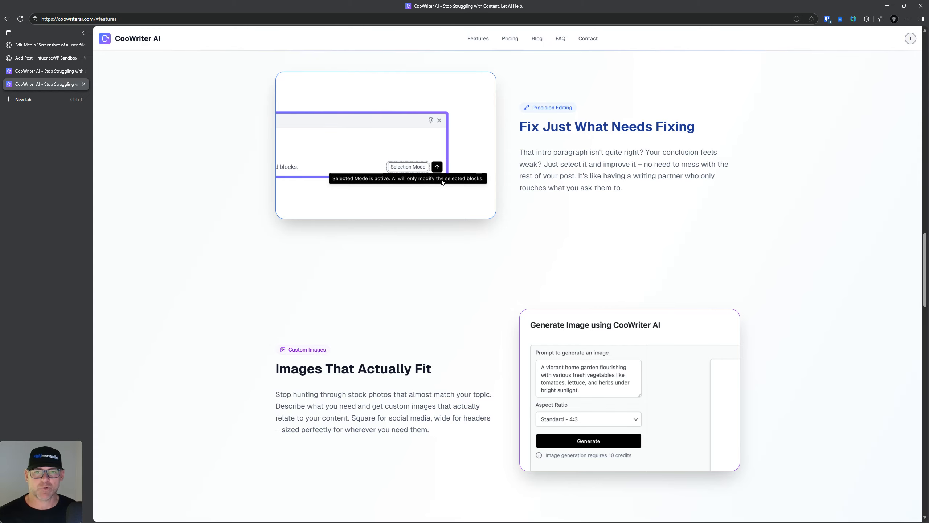
click(34, 48)
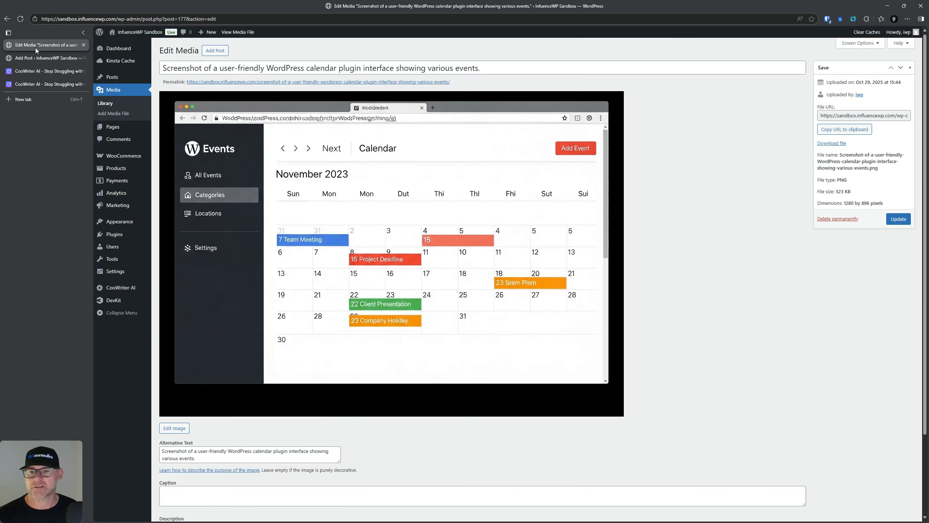
Step: Return to the Calendar Plugin Intro post and switch the CooWriter AI prompt box to Selection Mode
click(39, 58)
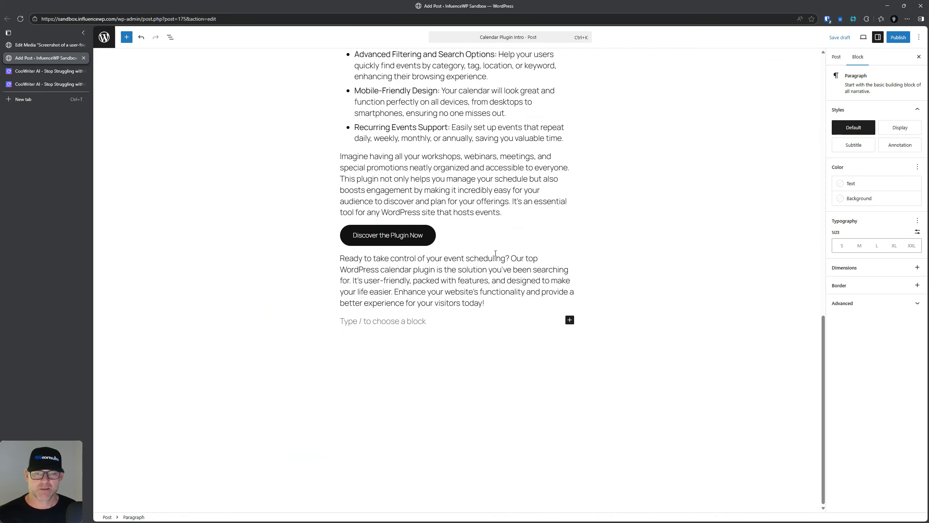
scroll(505, 251, up, 15)
click(541, 156)
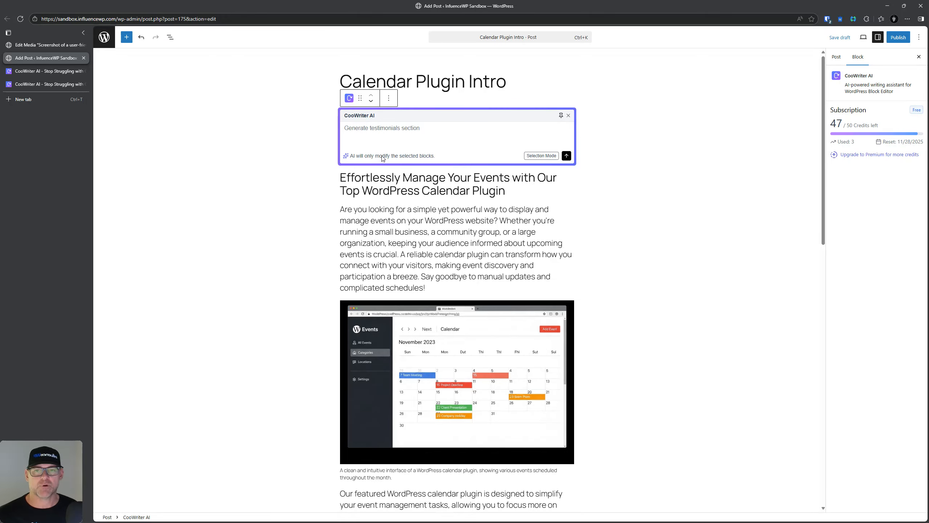
Step: Select the closing paragraph and have CooWriter AI process it with the prompt "rewrite using a more professional tone"
scroll(281, 200, down, 20)
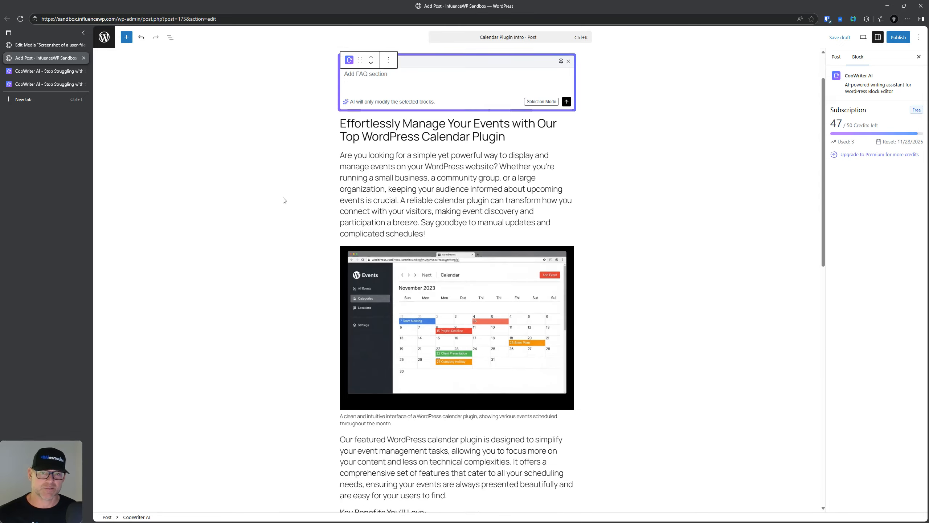
click(441, 283)
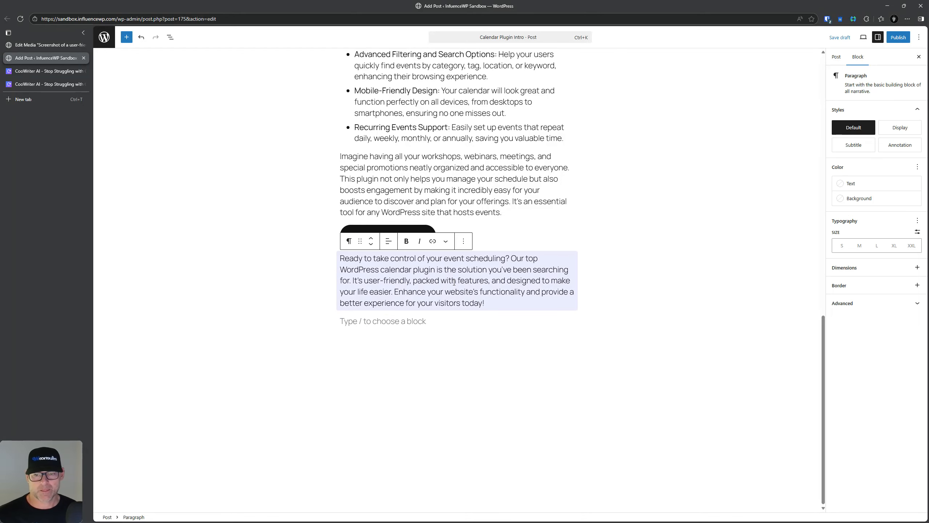
triple_click(356, 270)
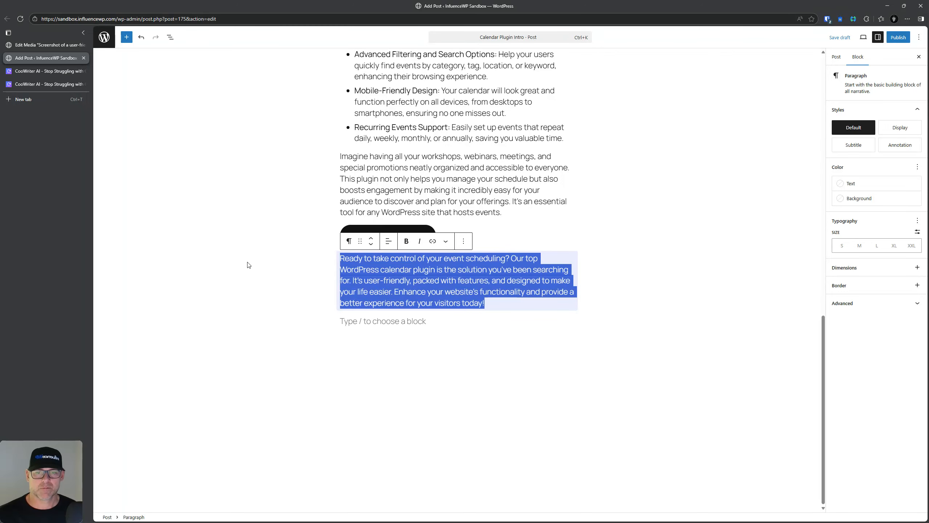
scroll(249, 265, up, 16)
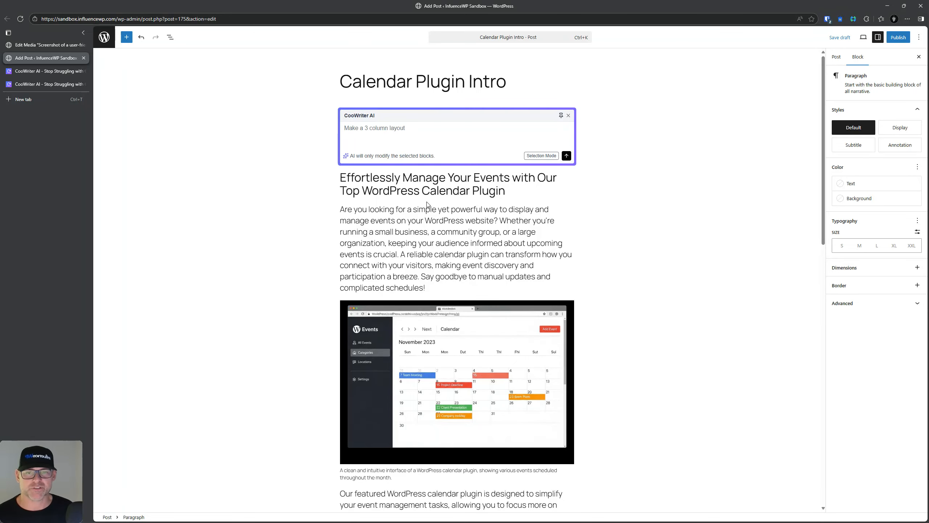
scroll(248, 291, down, 14)
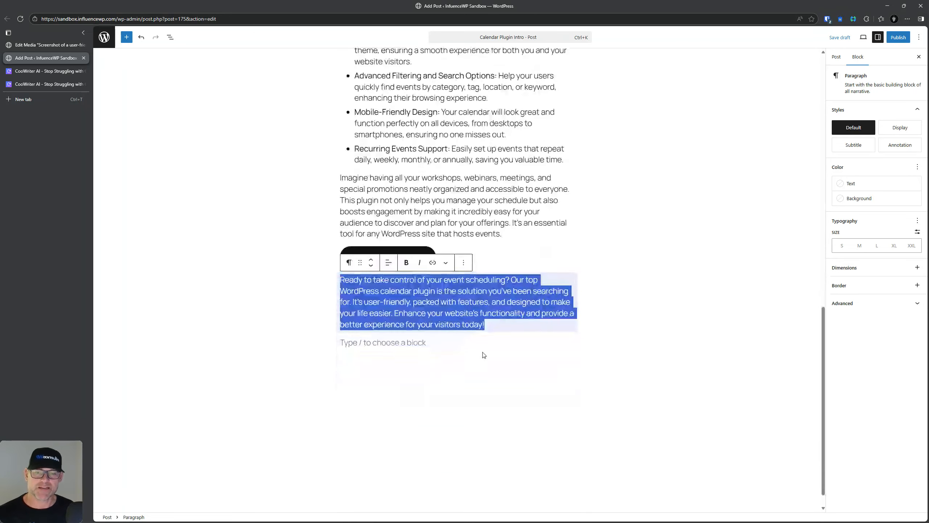
scroll(428, 314, up, 14)
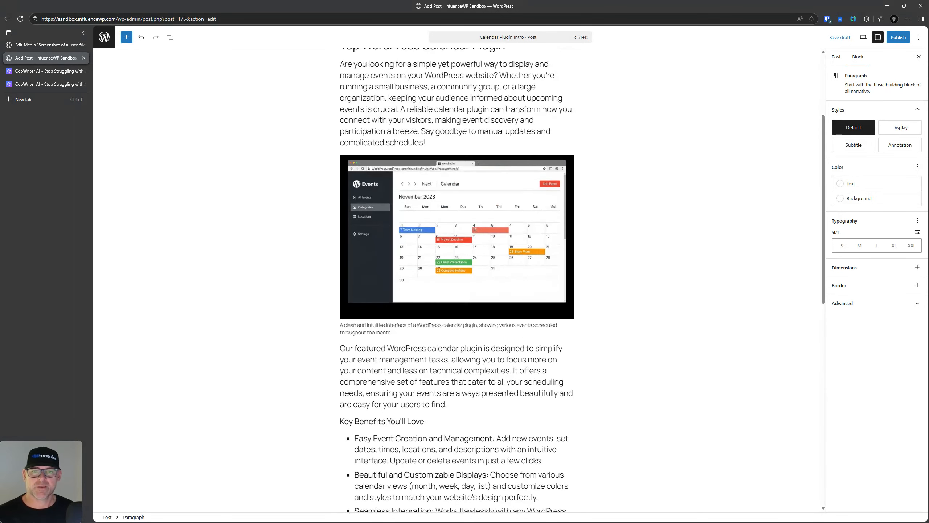
click(409, 141)
text(pleaes re)
key(BackSpace)
key(BackSpace)
key(BackSpace)
key(BackSpace)
key(BackSpace)
text(rewrite)
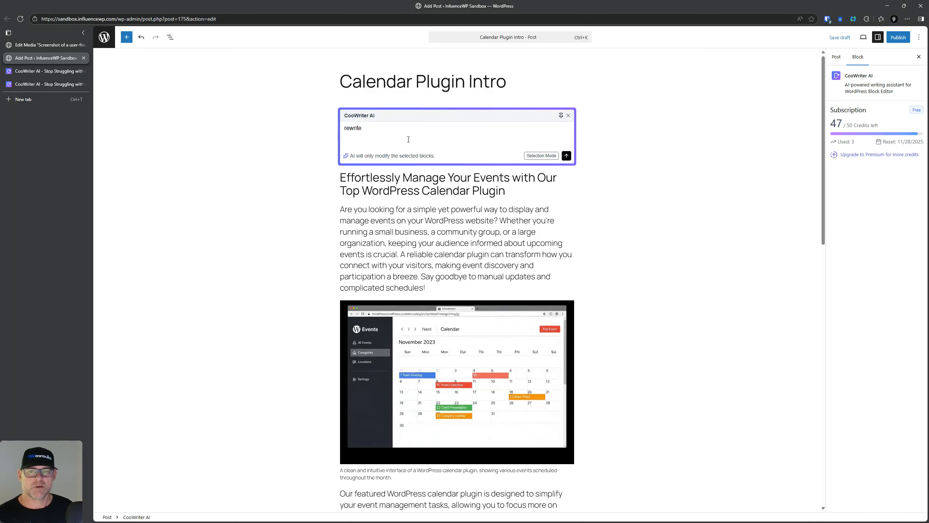
text( using a more professional tone)
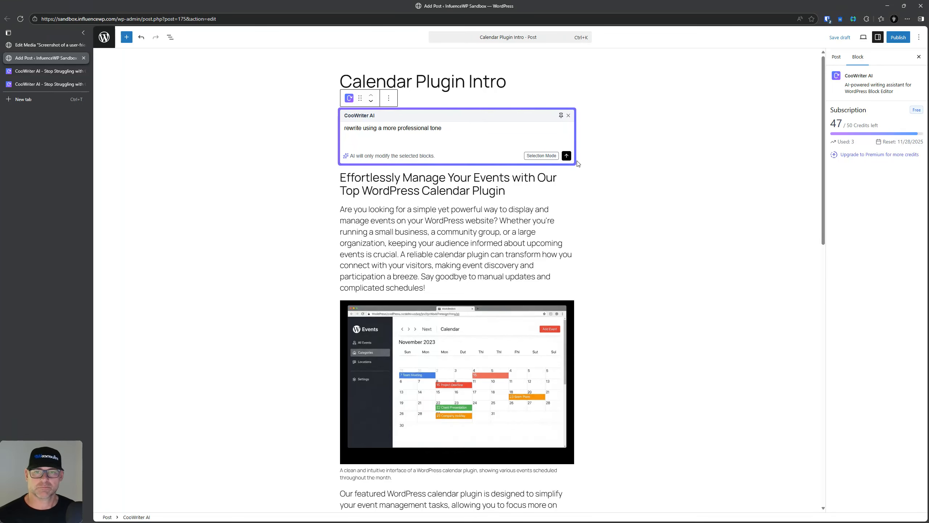
click(567, 156)
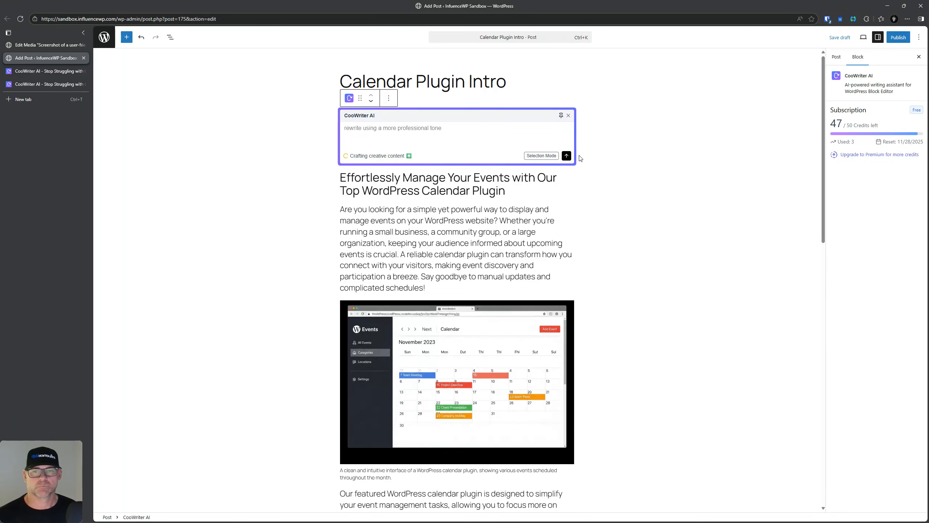
Step: Review the rewritten closing paragraph at the end of the article
scroll(307, 220, down, 15)
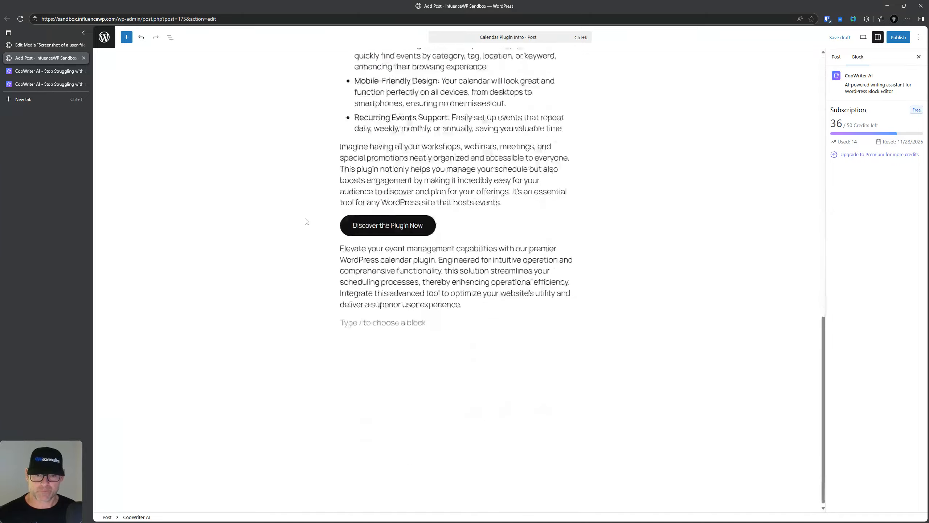
triple_click(424, 266)
right_click(424, 266)
click(374, 277)
triple_click(373, 276)
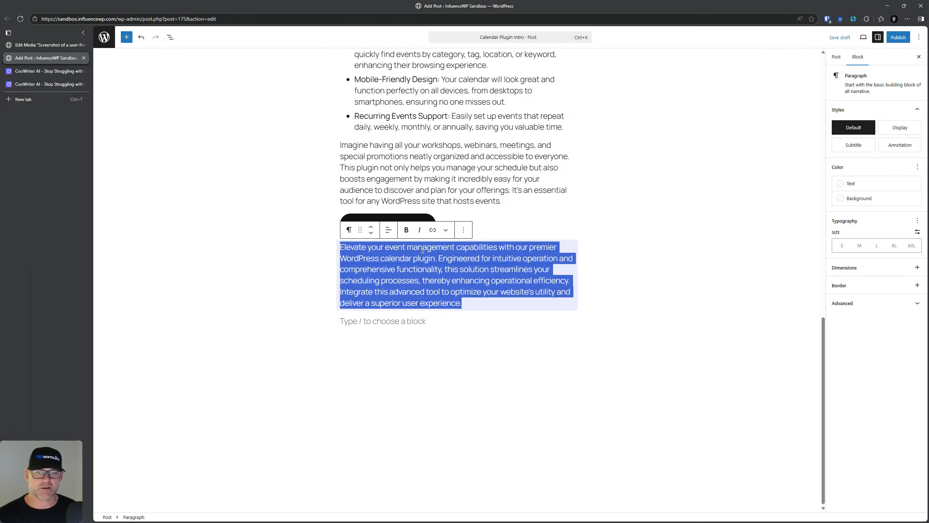
click(423, 250)
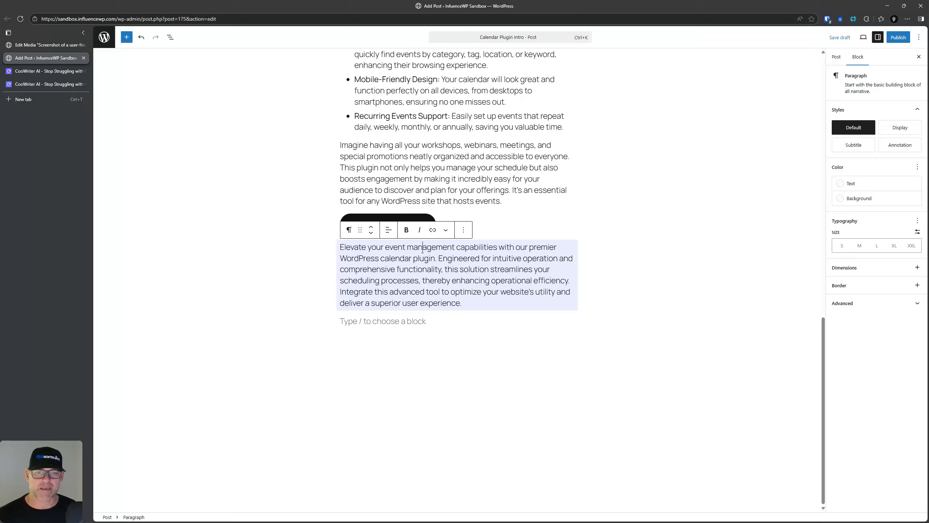
Step: Undo CooWriter AI's rewrite of the closing paragraph
click(142, 37)
click(377, 343)
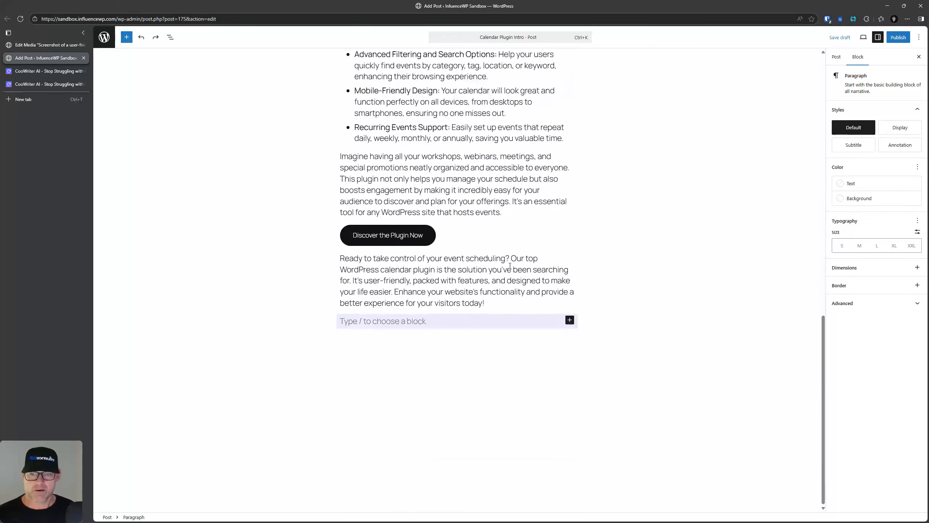
click(388, 236)
click(292, 239)
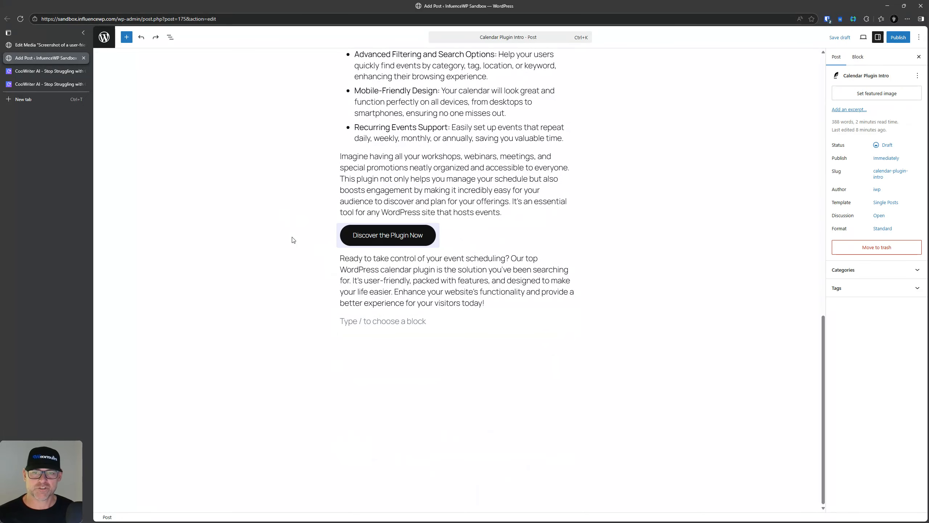
Step: Select the "Discover the Plugin Now" button and submit the CooWriter AI prompt "change button text to buy now"
scroll(294, 241, up, 17)
scroll(321, 219, down, 2)
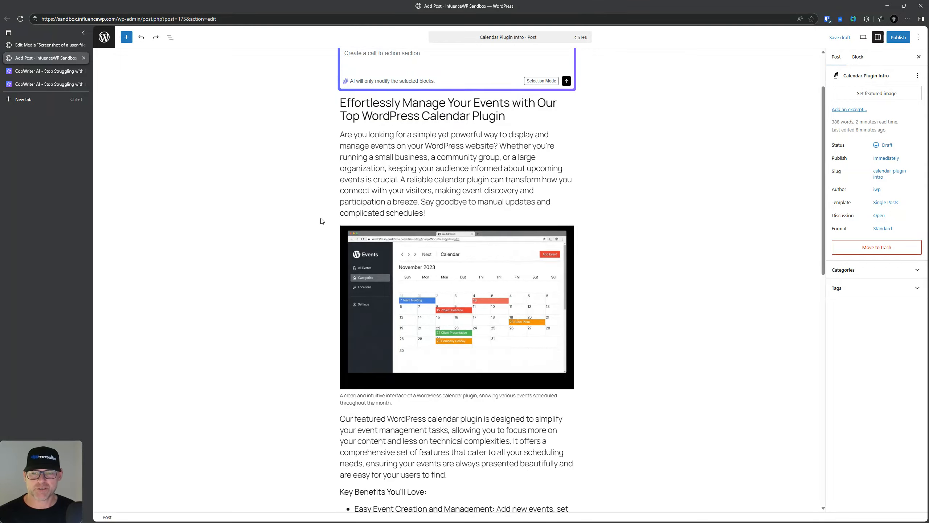
scroll(321, 221, down, 12)
click(403, 332)
scroll(328, 301, up, 2)
click(413, 402)
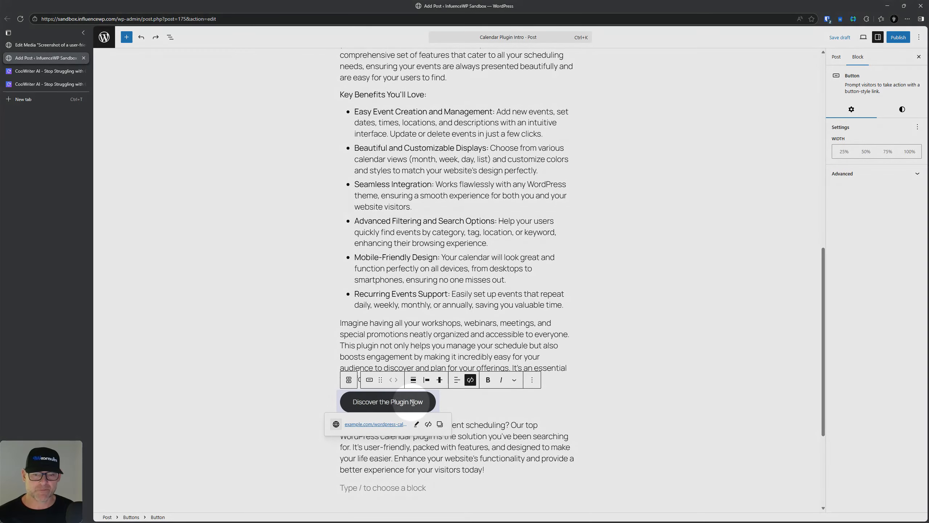
scroll(307, 305, up, 12)
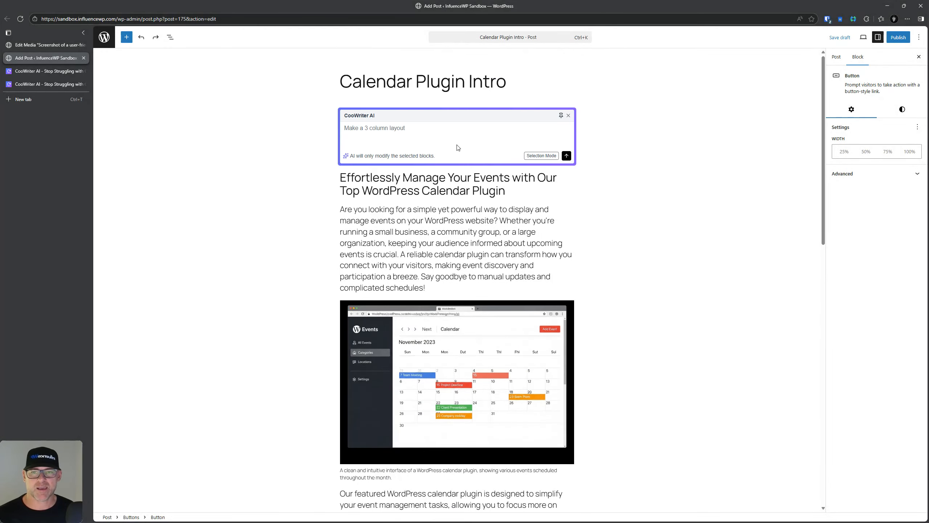
click(418, 133)
text(ch)
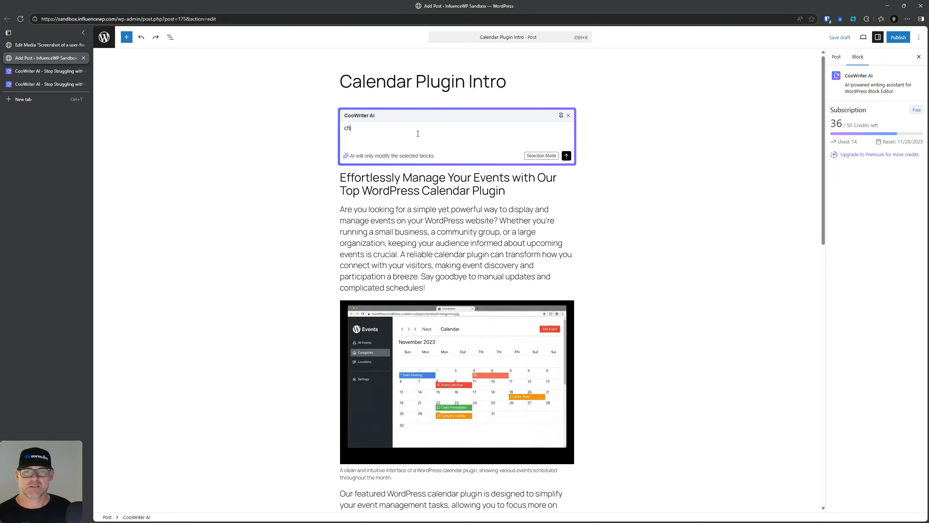
text(ange button text to)
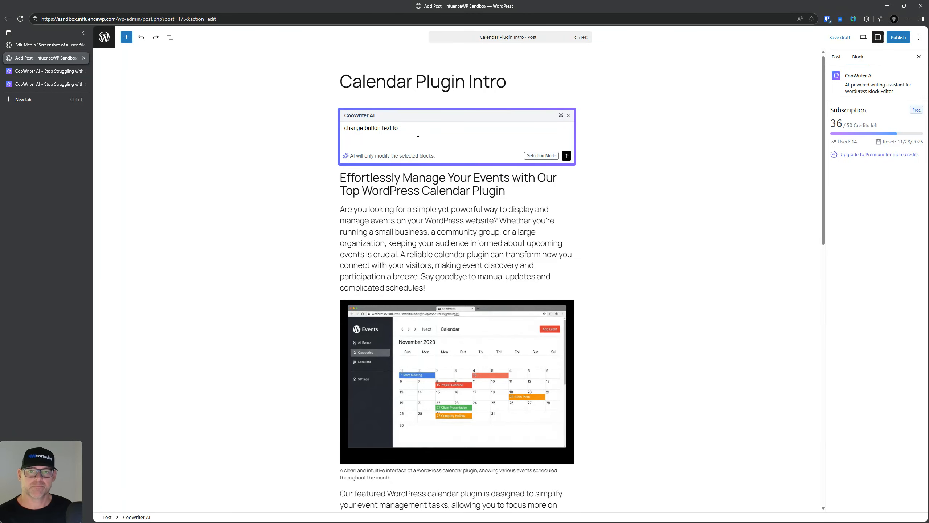
text(now)
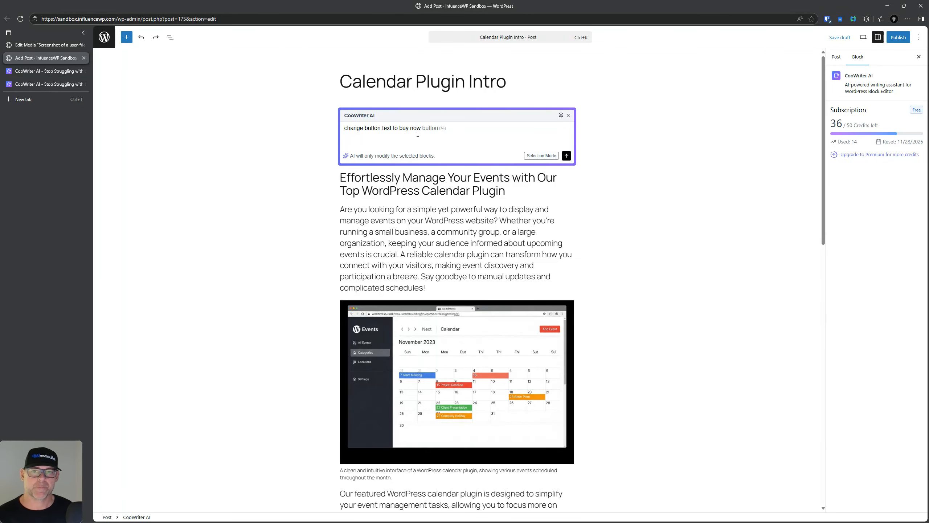
click(565, 156)
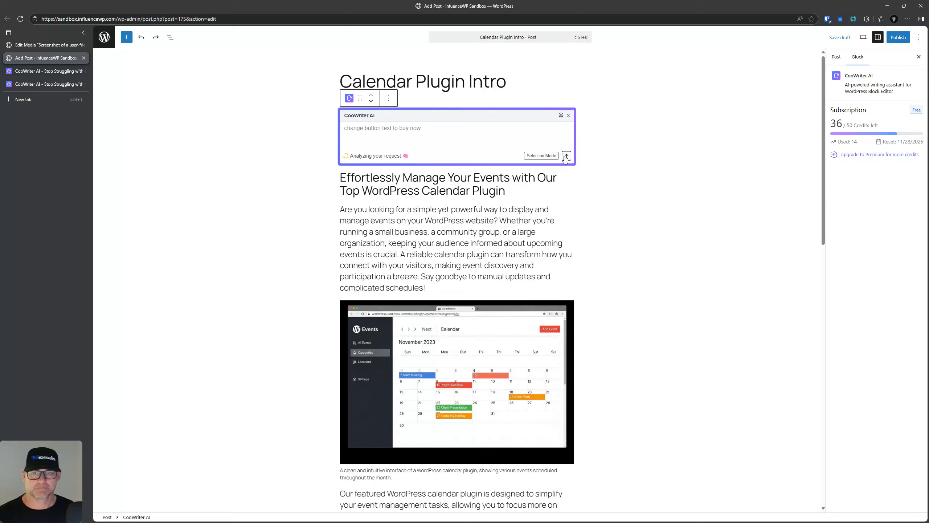
Step: Check the edited button's text near the end of the article and return to the prompt box
scroll(313, 260, down, 17)
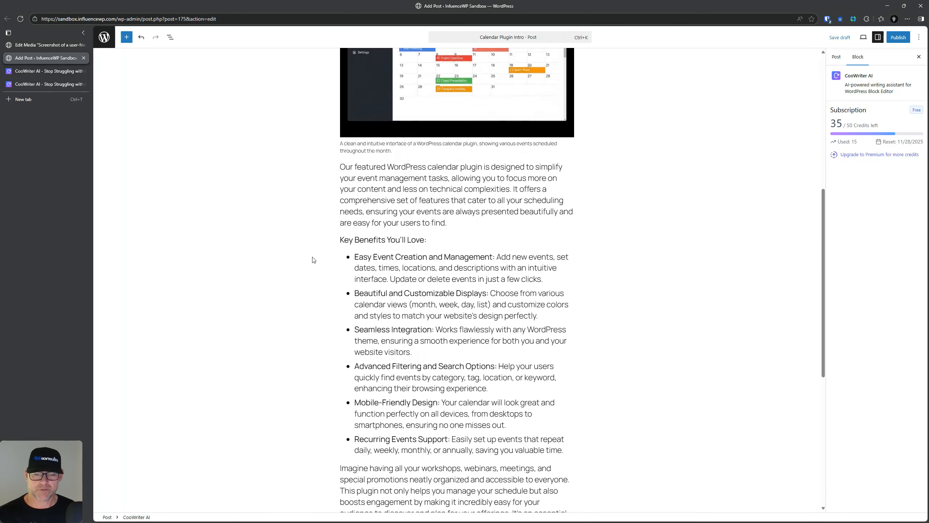
scroll(314, 259, up, 1)
click(375, 273)
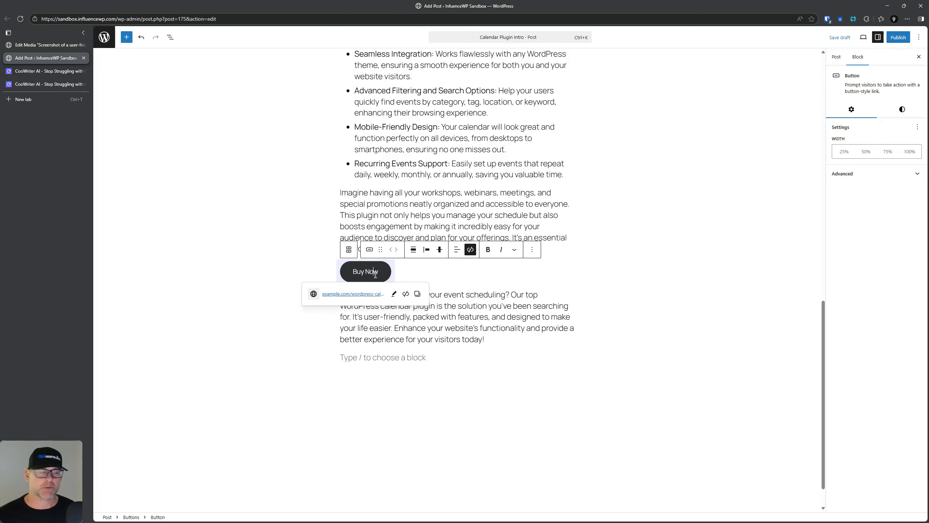
scroll(375, 275, up, 15)
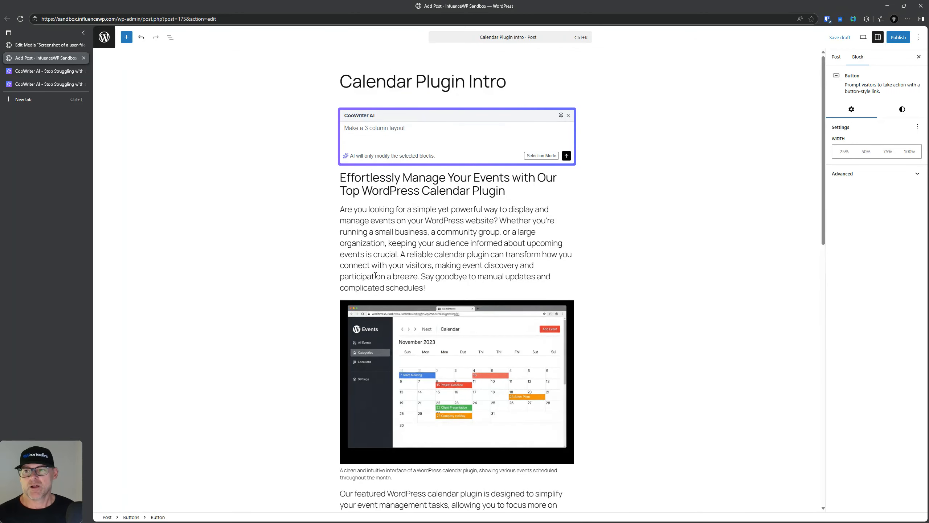
Step: Review the CooWriter AI website's feature descriptions, from full post generation and precision editing to custom images, natural conversations and smart translation
click(60, 70)
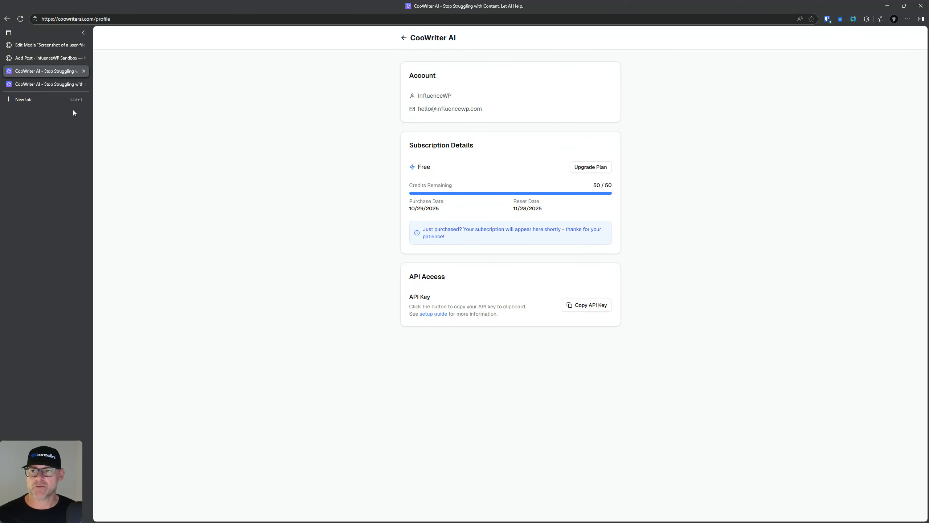
click(57, 85)
scroll(519, 156, up, 15)
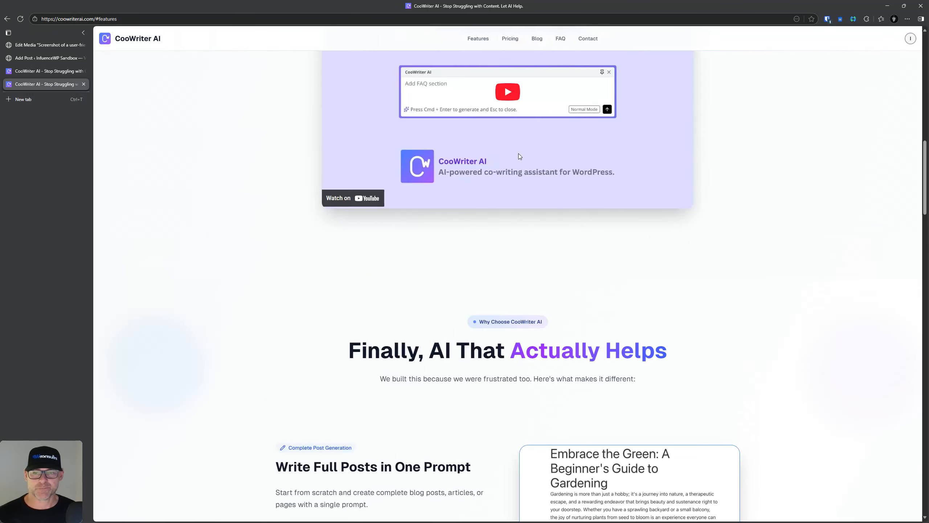
scroll(475, 212, down, 5)
scroll(475, 212, down, 5)
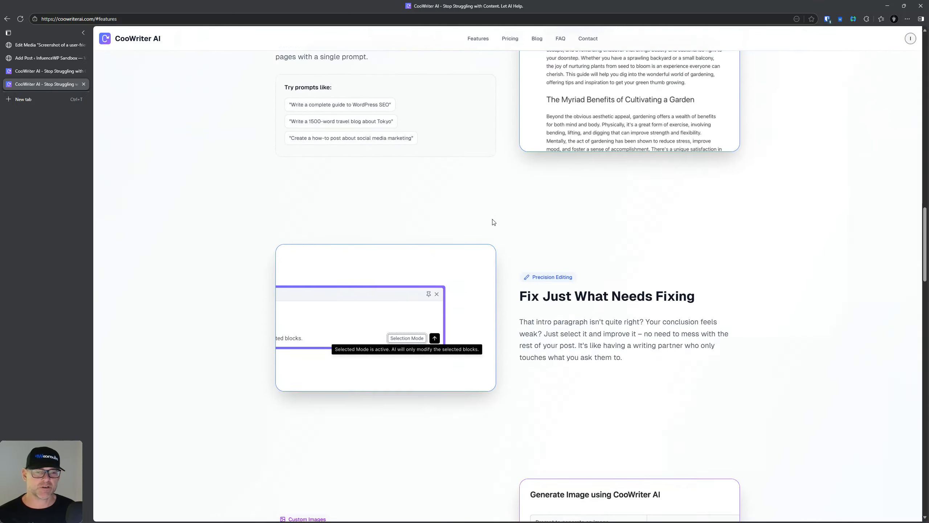
scroll(476, 217, down, 4)
scroll(565, 197, down, 7)
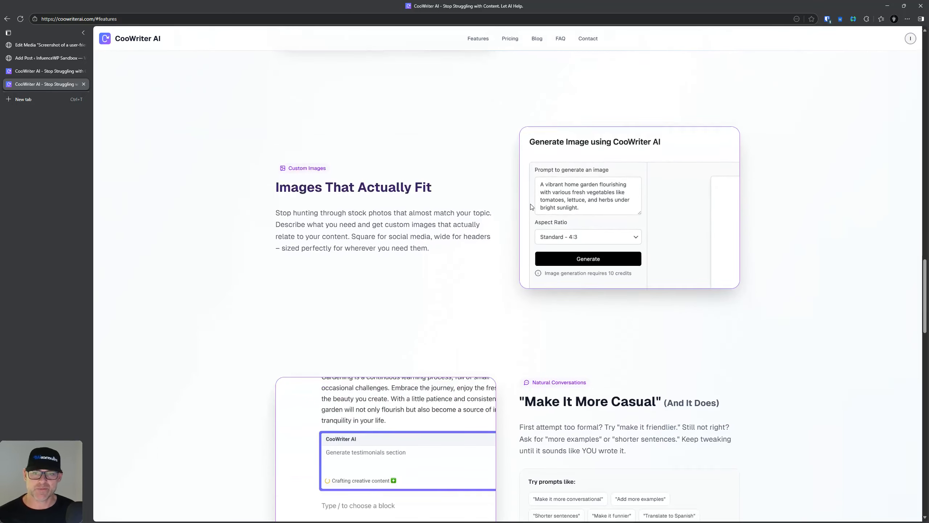
scroll(549, 220, down, 4)
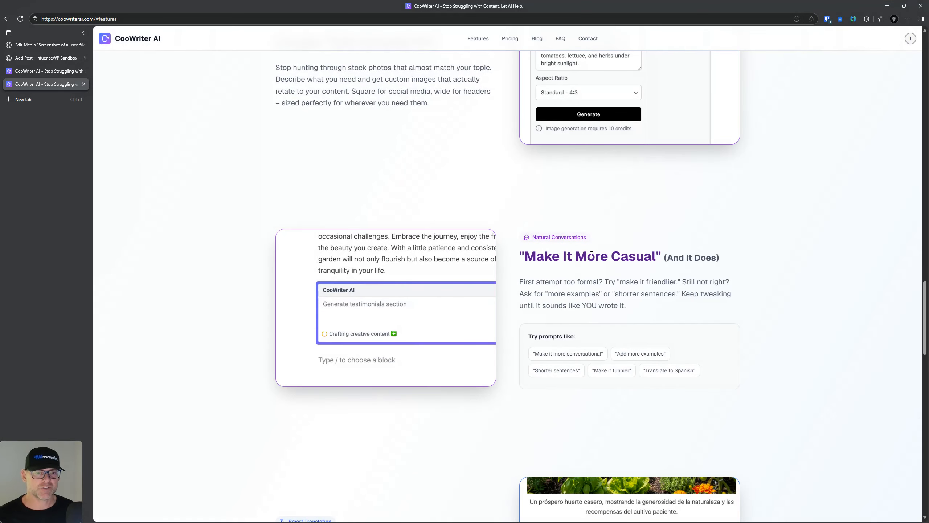
scroll(579, 250, down, 2)
scroll(663, 247, down, 6)
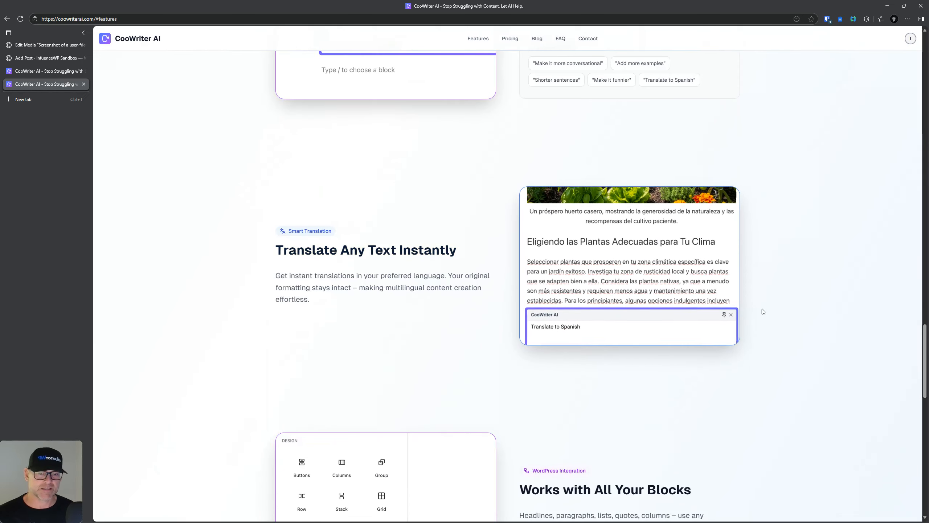
scroll(390, 277, down, 2)
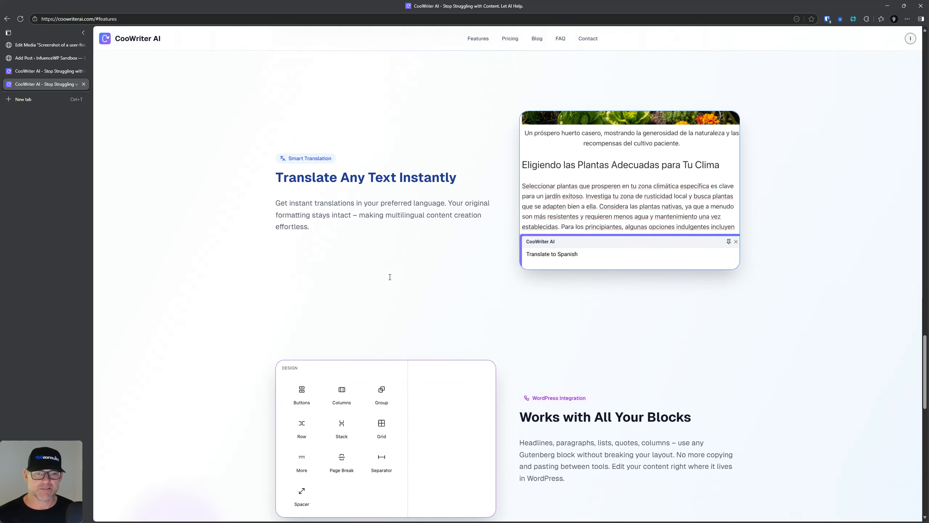
Step: Close the calendar screenshot's Edit Media page and return to the Calendar Plugin Intro post
click(47, 48)
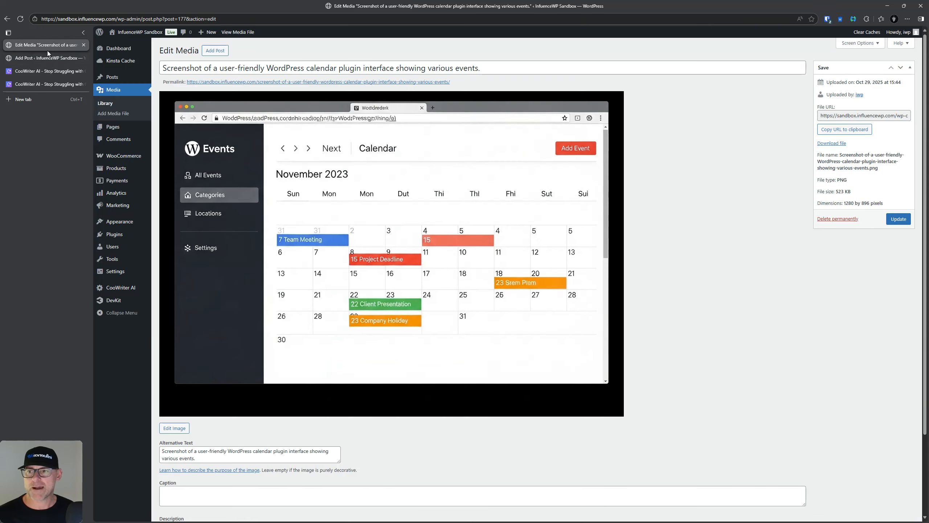
click(83, 44)
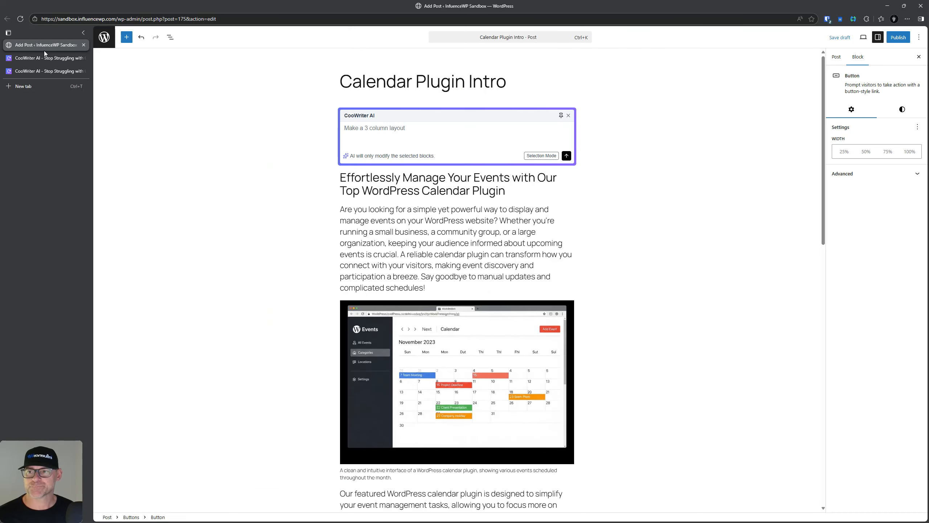
Step: Select the paragraph below the calendar screenshot and submit the CooWriter AI prompt "translate to spanish" in Selection Mode
scroll(376, 158, down, 7)
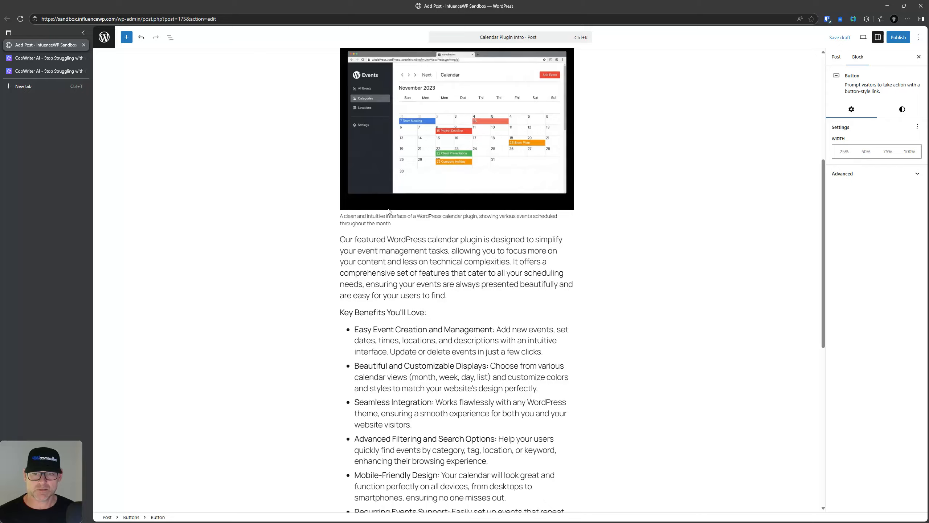
click(403, 259)
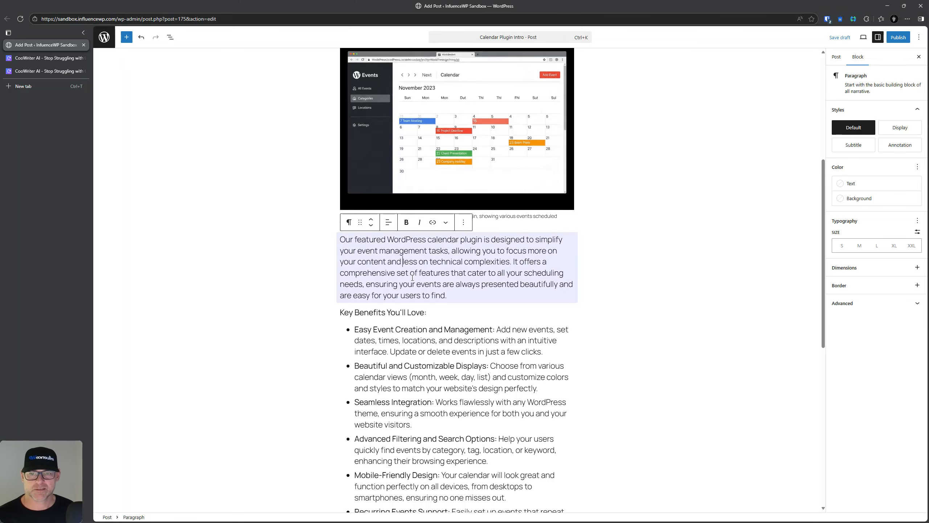
scroll(412, 277, up, 7)
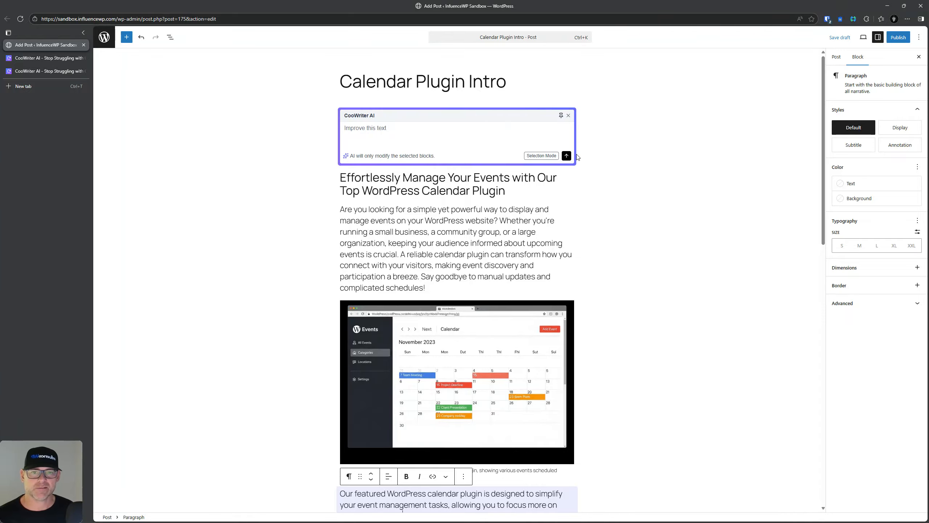
click(346, 159)
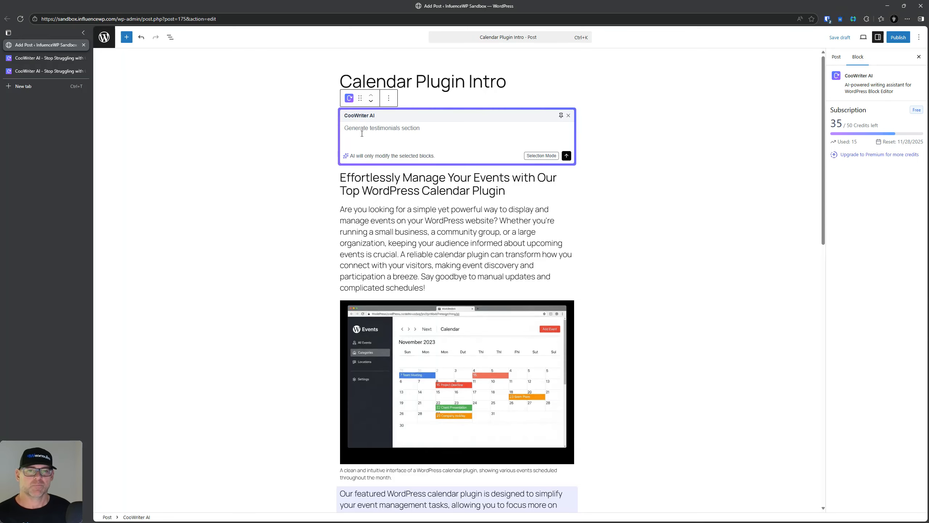
text(translate to spanish)
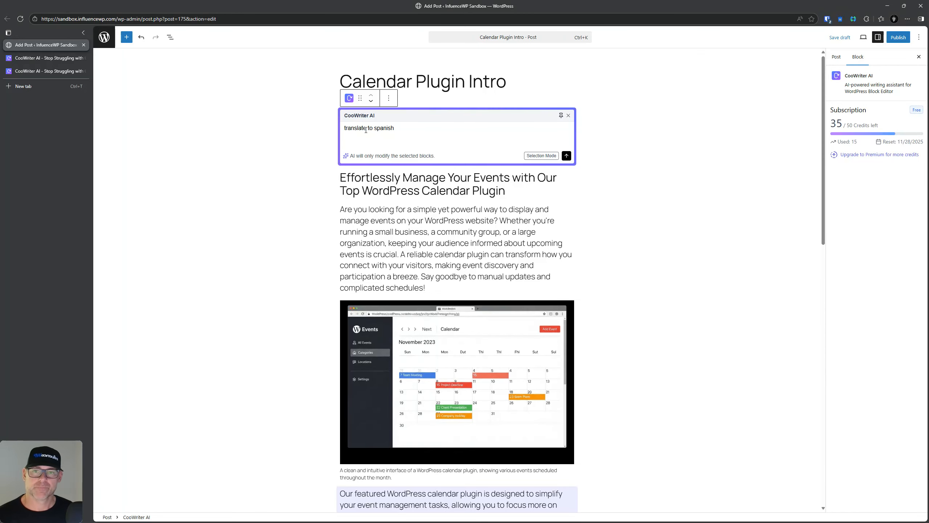
click(567, 156)
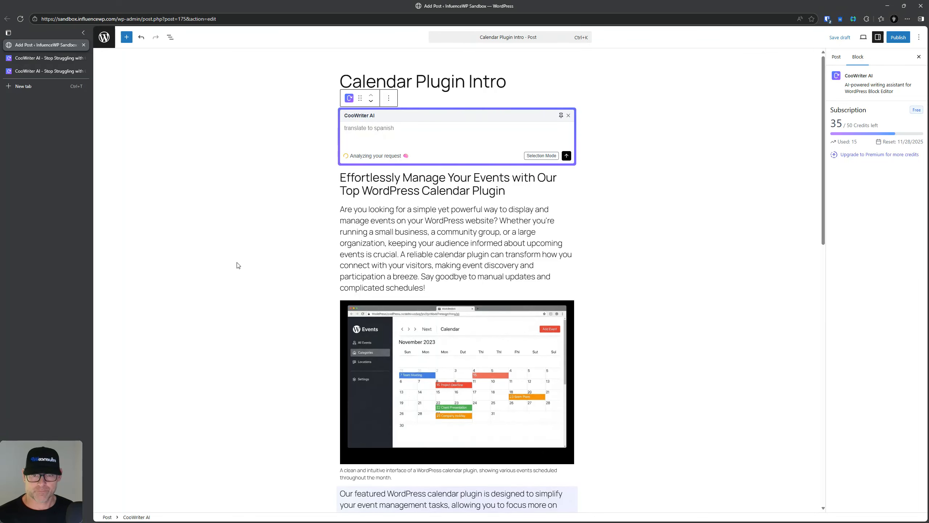
Step: Check the translated paragraph below the calendar screenshot and highlight its full text
scroll(238, 265, down, 2)
scroll(237, 265, down, 1)
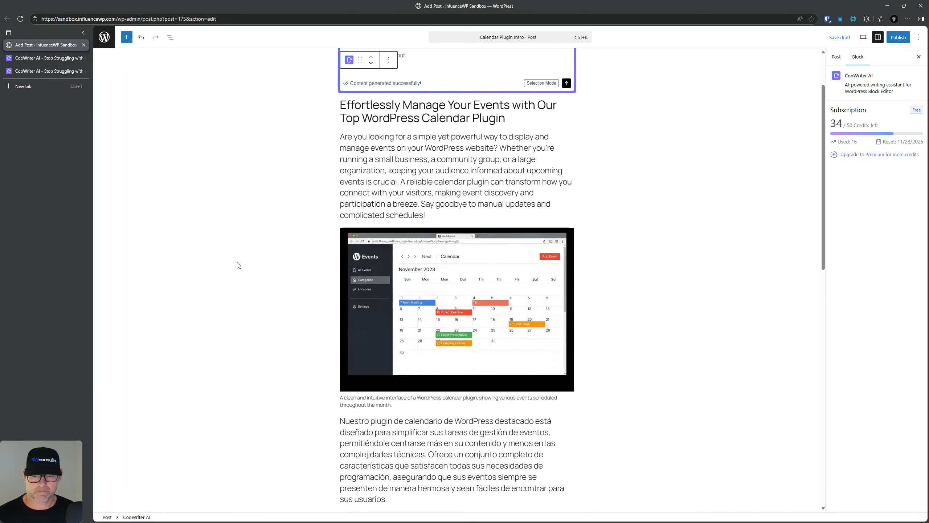
scroll(238, 265, down, 3)
click(423, 348)
double_click(422, 347)
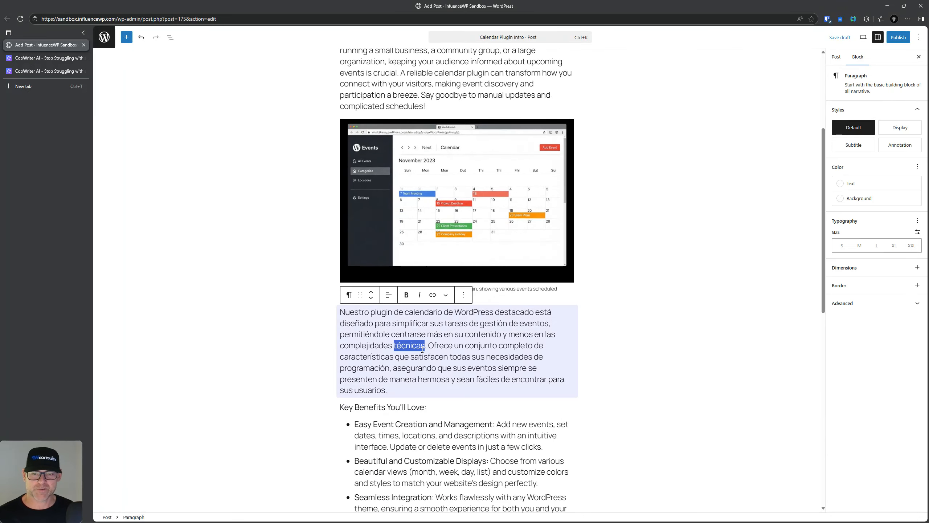
triple_click(423, 349)
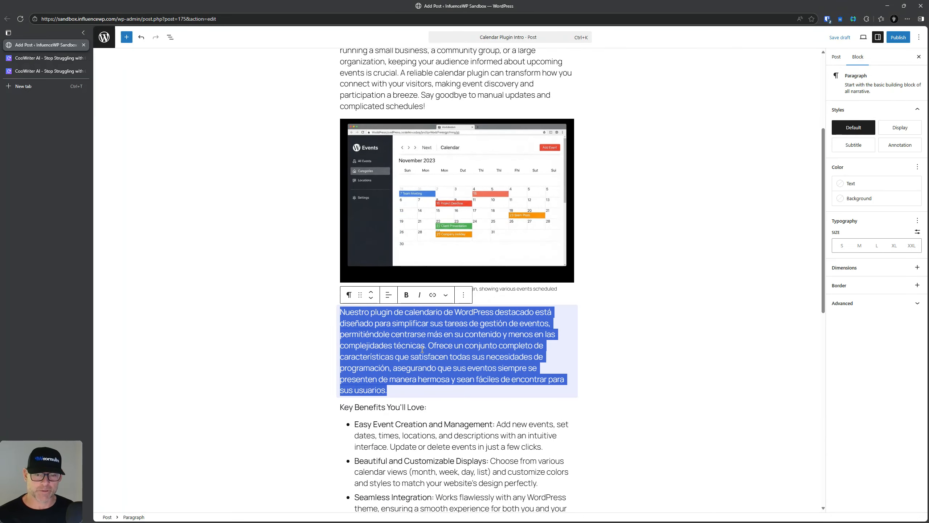
Step: Read the "Works with All Your Blocks" feature on the CooWriter AI website and return to the Calendar Plugin Intro post
click(37, 61)
click(21, 70)
scroll(276, 270, down, 5)
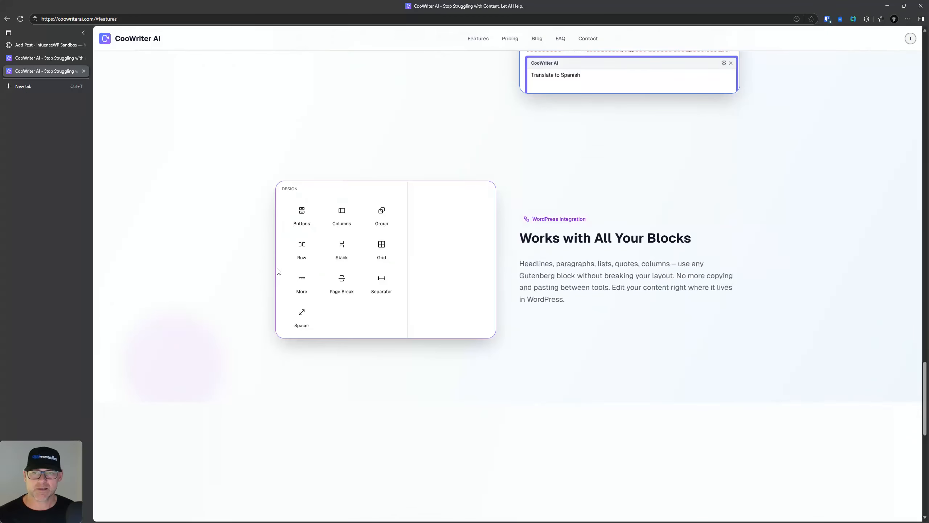
scroll(635, 317, up, 2)
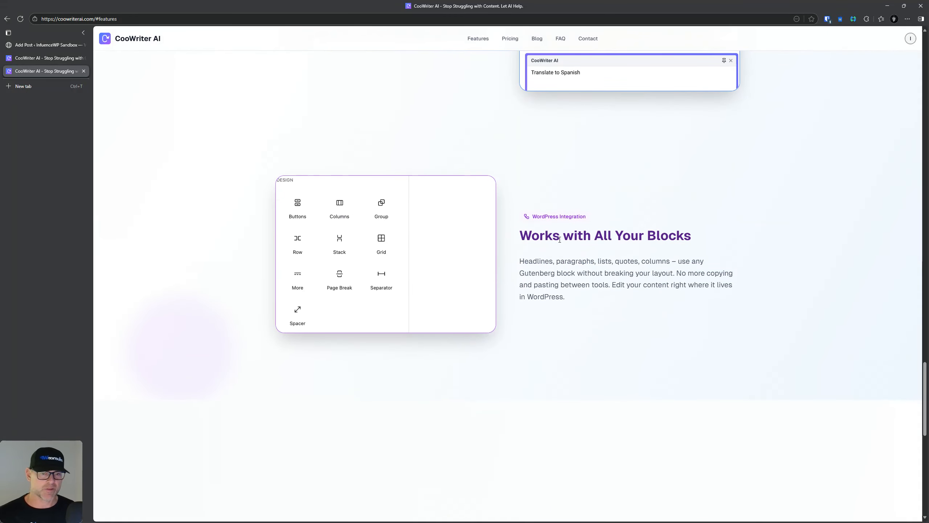
scroll(560, 240, down, 2)
click(42, 45)
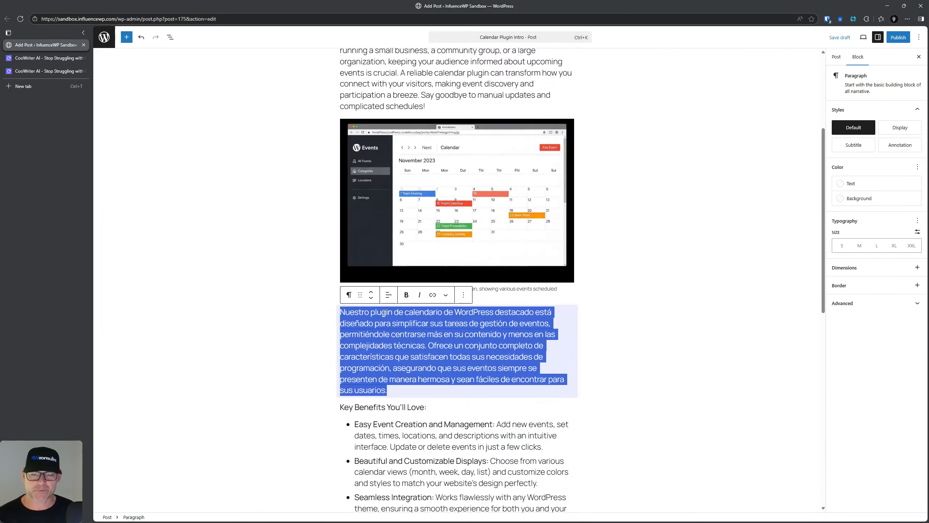
Step: Place the cursor in the empty block at the article's end and switch the CooWriter AI prompt box to Normal Mode
scroll(370, 312, down, 8)
click(390, 434)
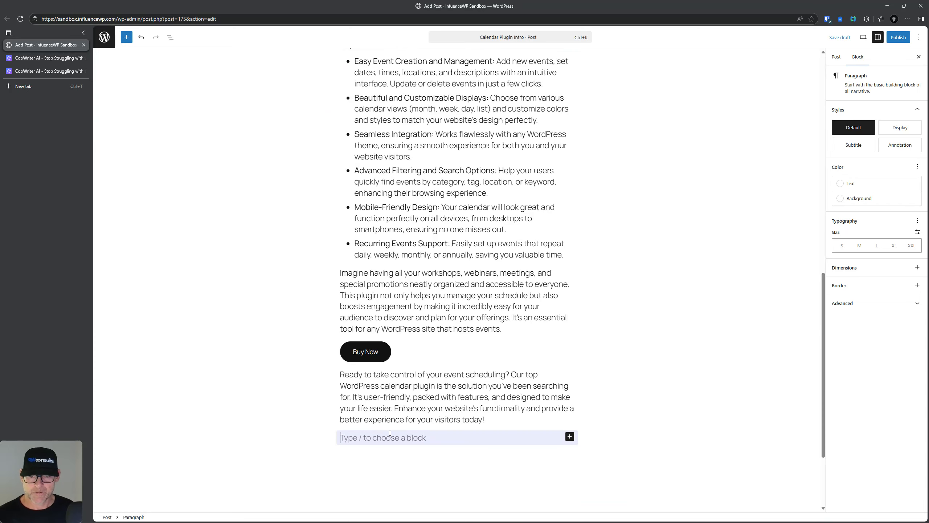
scroll(384, 433, up, 12)
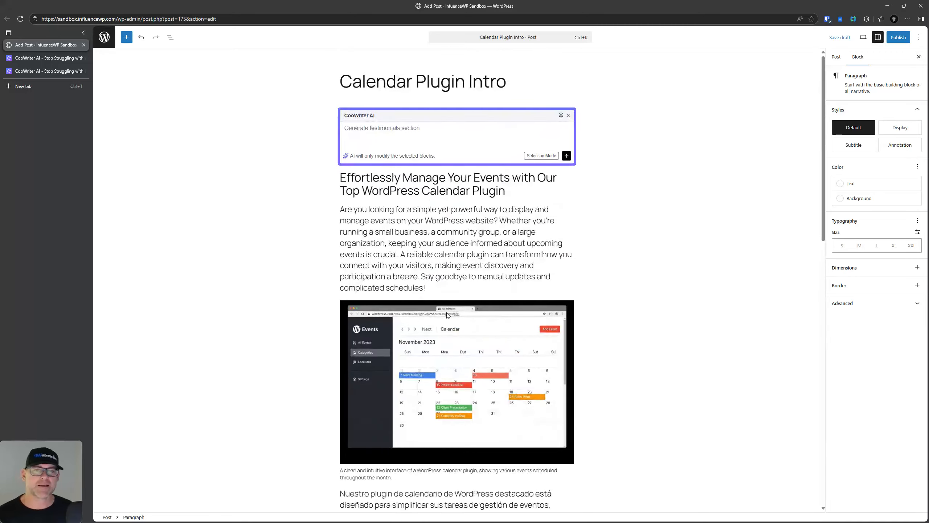
click(535, 157)
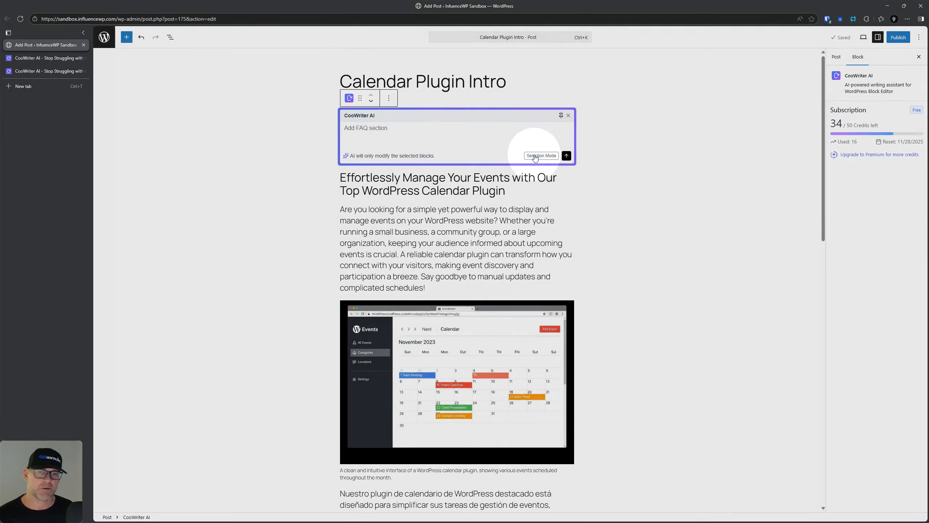
click(223, 243)
click(403, 139)
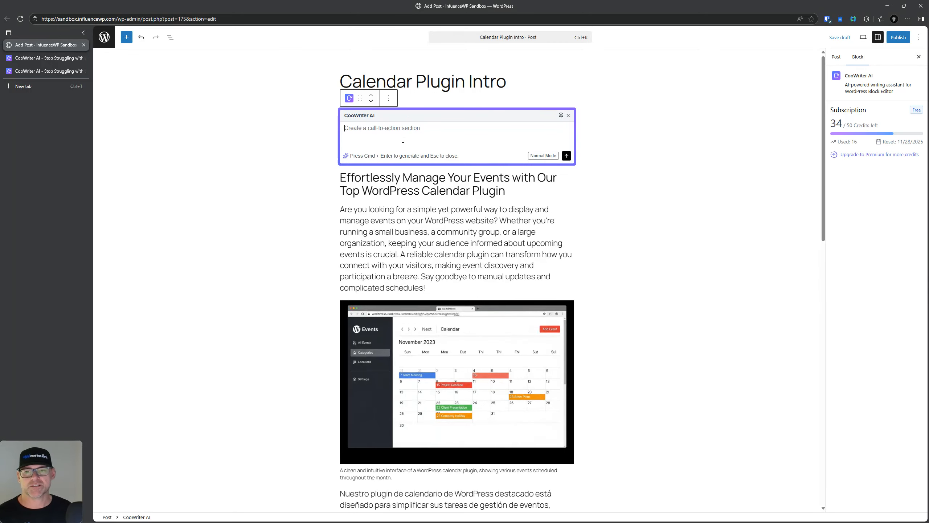
Step: Submit the CooWriter AI prompt "add a 2 column table to compare our plugin with another"
text(add a )
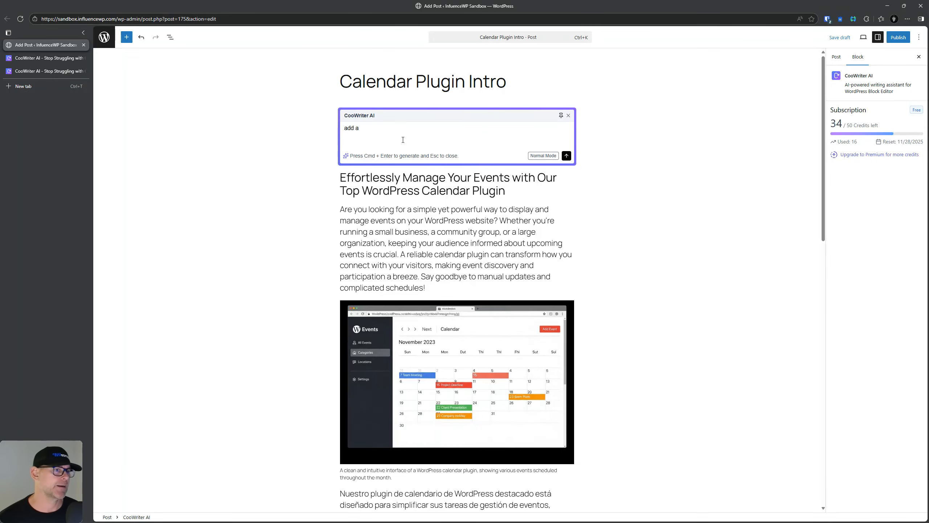
text(2 column)
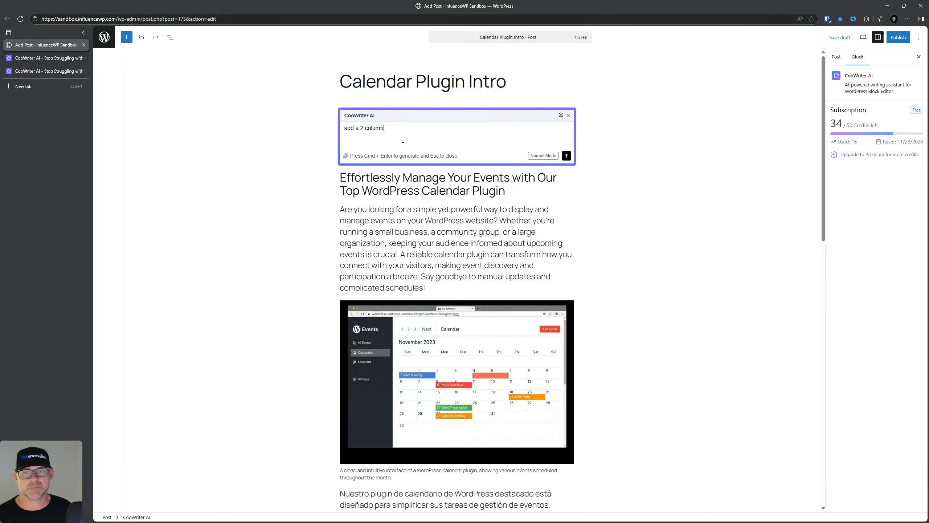
text( table for p)
key(BackSpace)
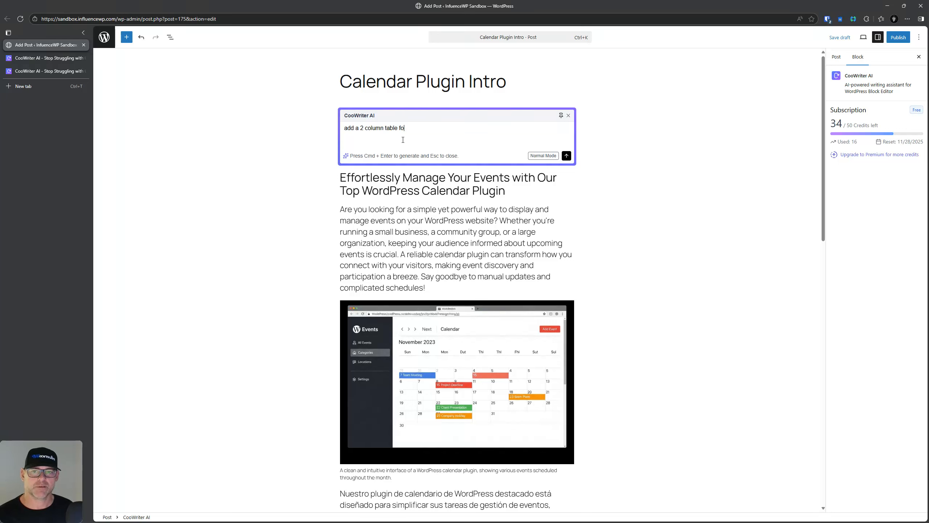
key(BackSpace)
key(BackSpace)
key(BackSpace)
text(o comapare our plugin with another)
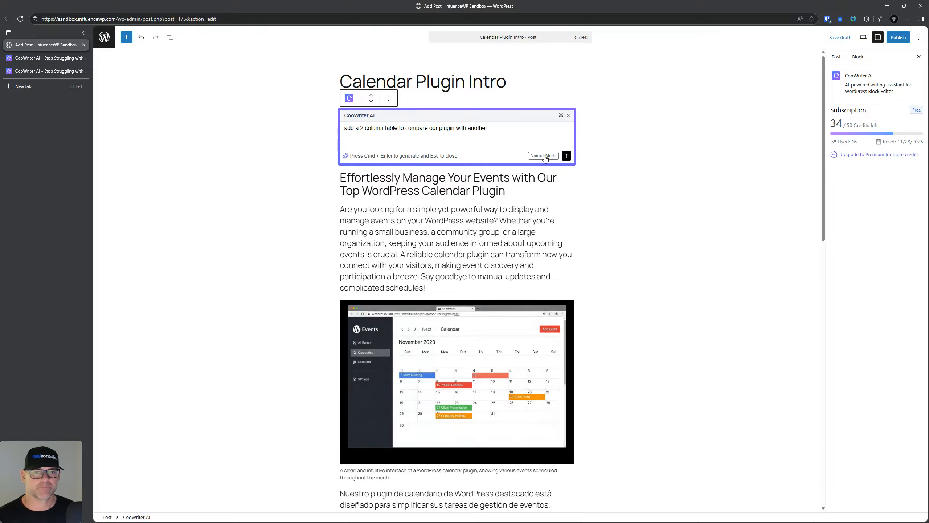
click(566, 155)
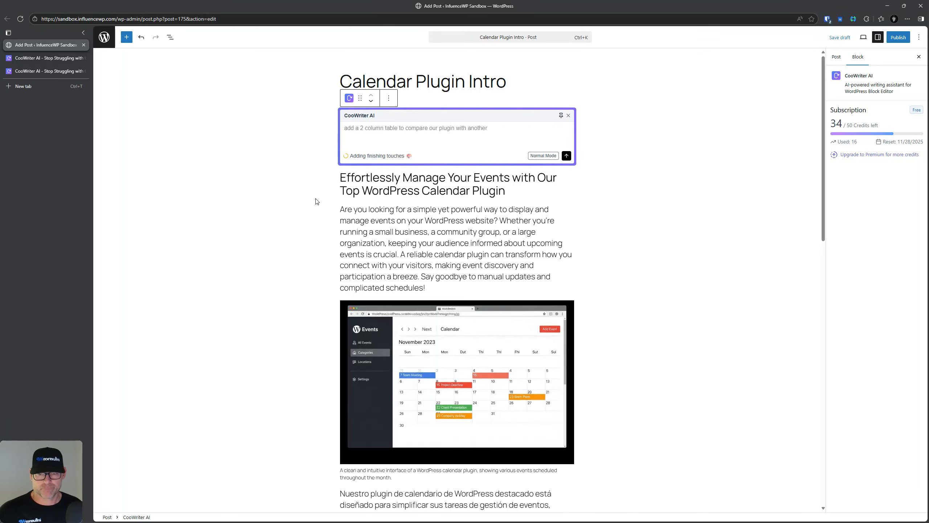
Step: Examine the generated plugin comparison table below the Key Benefits list, including its transform and style options
scroll(317, 201, down, 15)
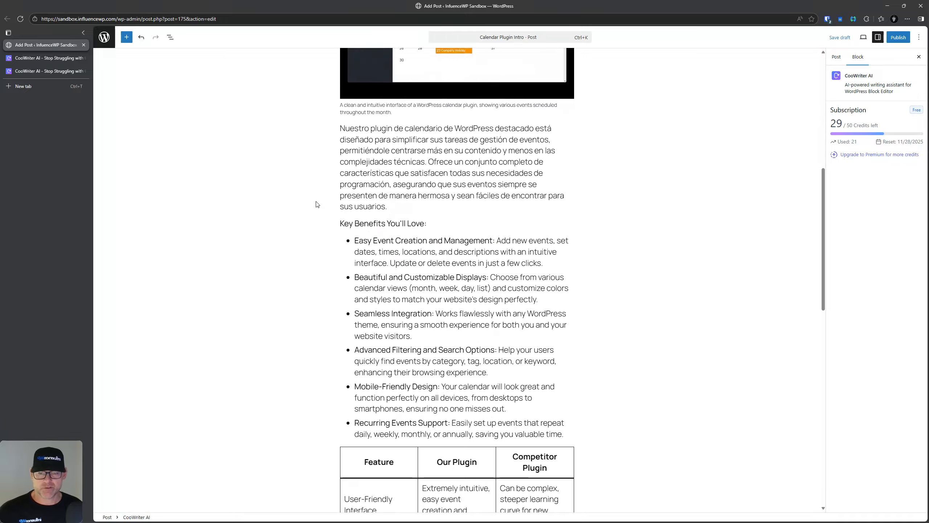
scroll(324, 260, up, 15)
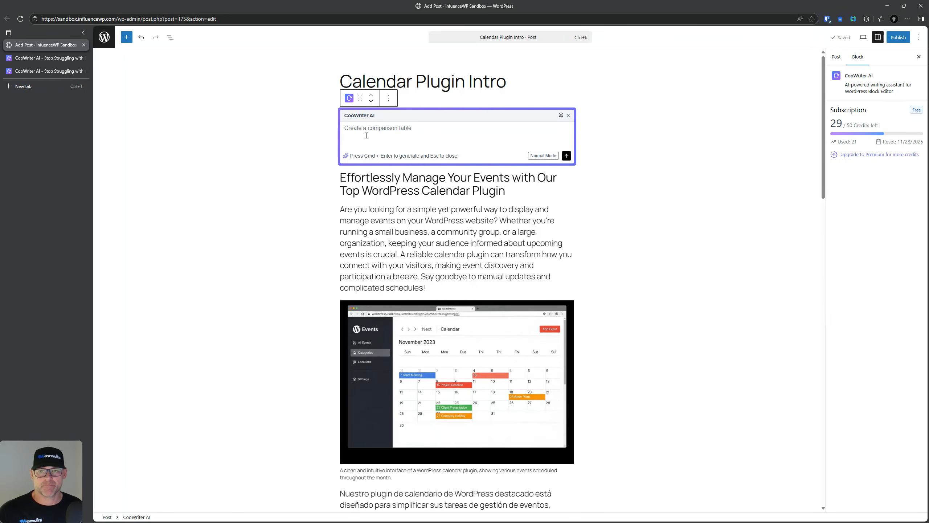
scroll(280, 207, down, 15)
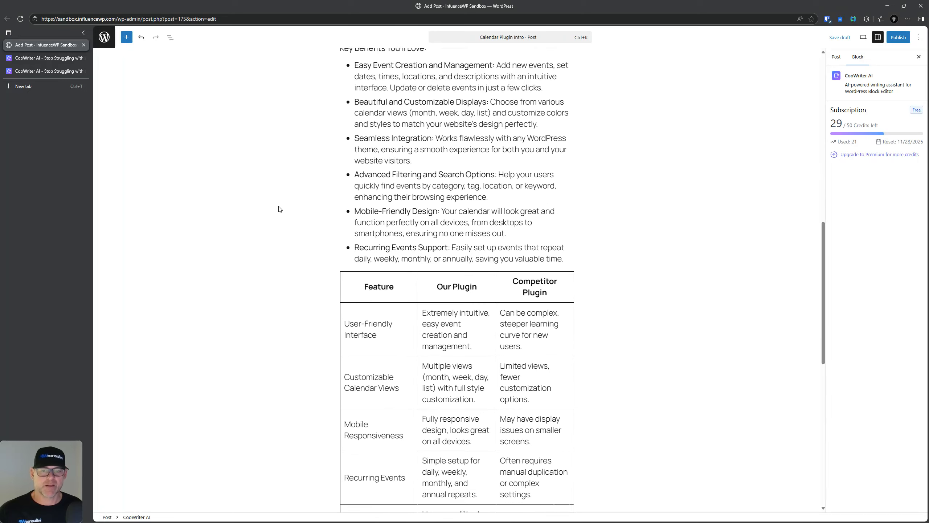
click(403, 223)
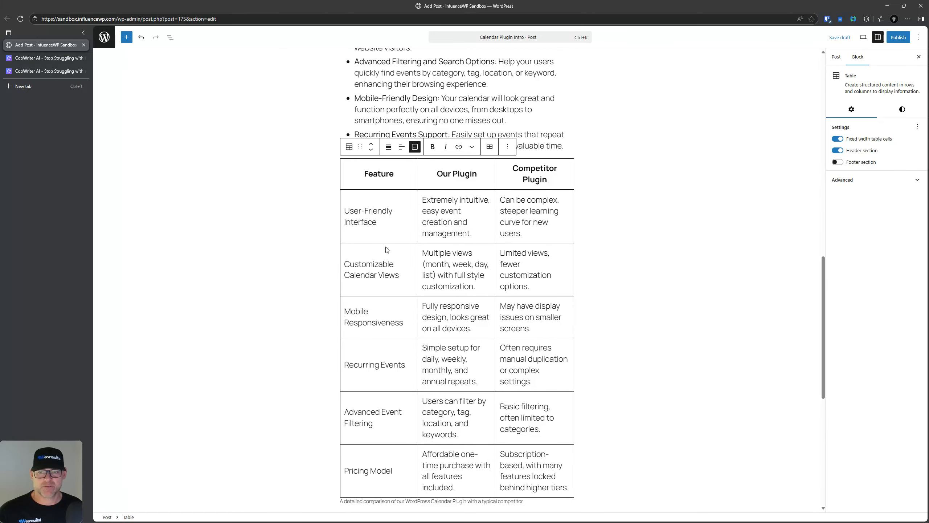
click(433, 222)
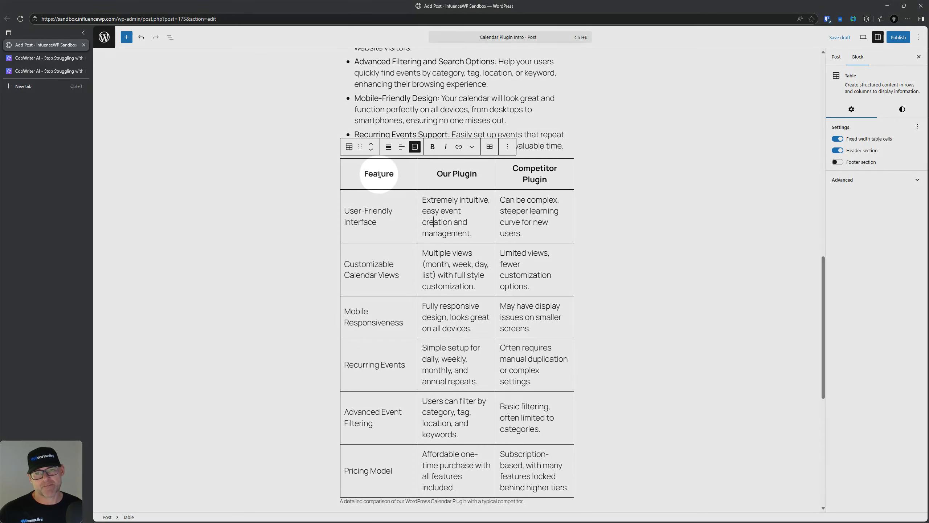
scroll(305, 257, down, 3)
scroll(305, 257, up, 3)
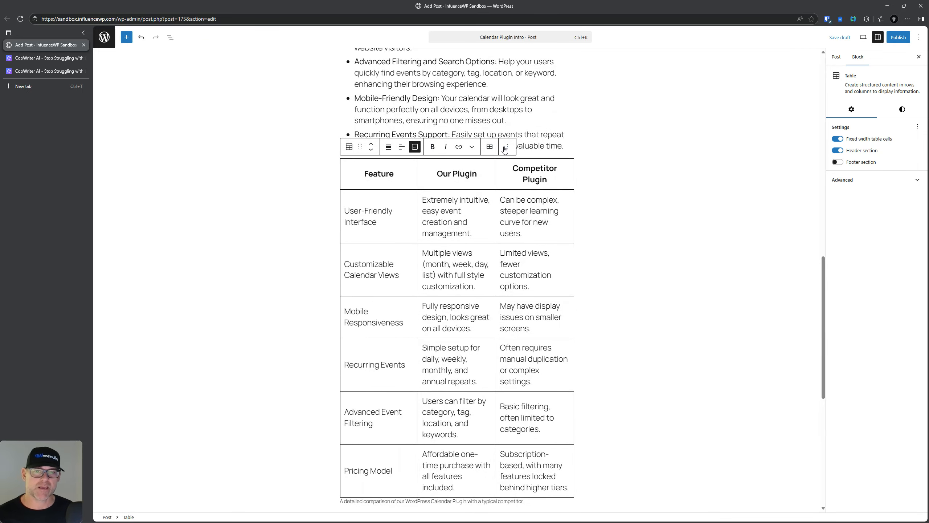
scroll(427, 225, down, 8)
scroll(428, 226, up, 7)
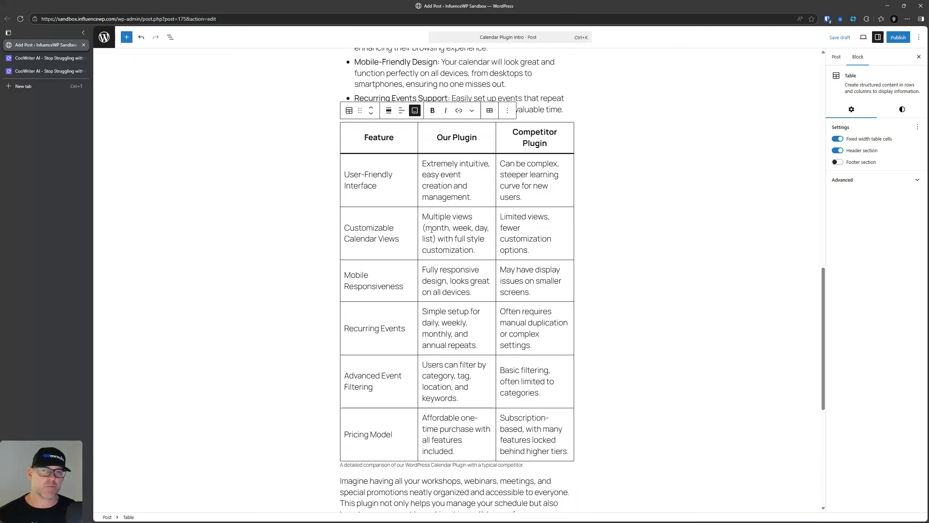
click(347, 113)
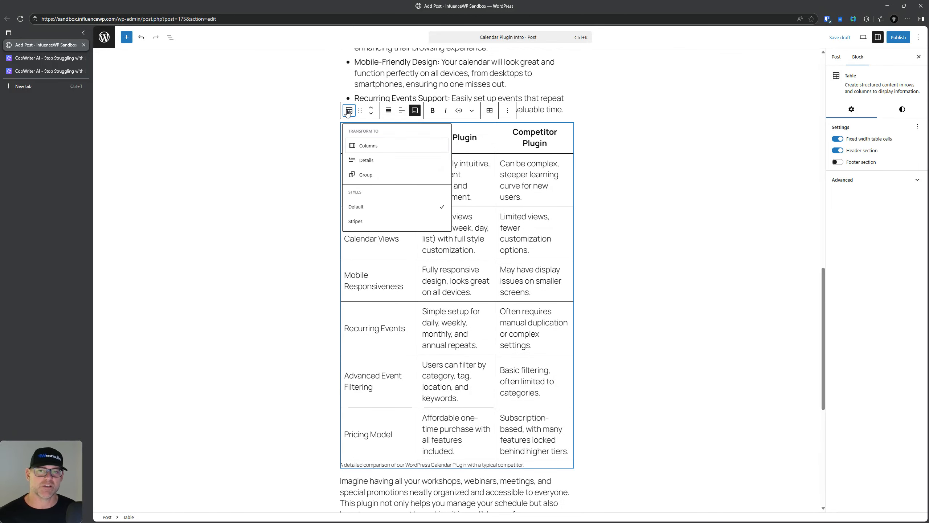
click(671, 247)
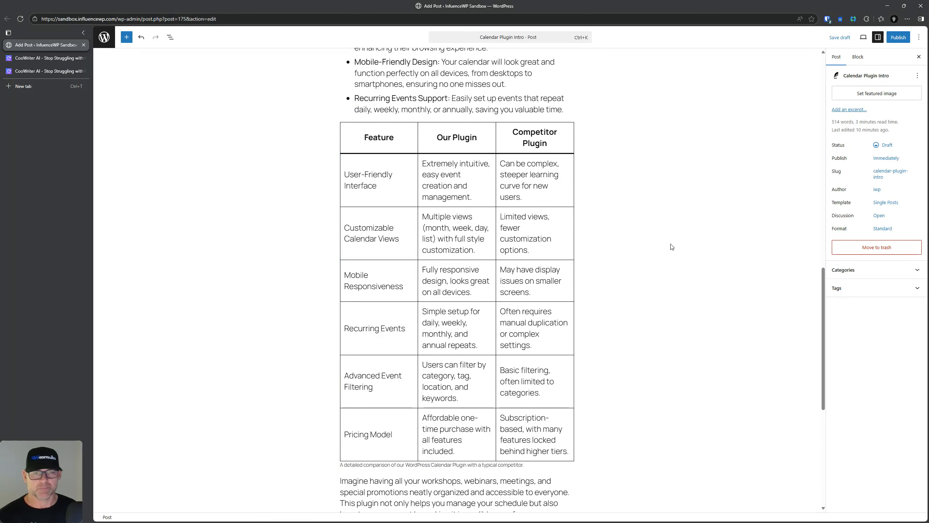
Step: Submit the CooWriter AI prompt "add a red button for a sale alert" in Normal Mode
scroll(636, 206, down, 6)
scroll(637, 206, up, 20)
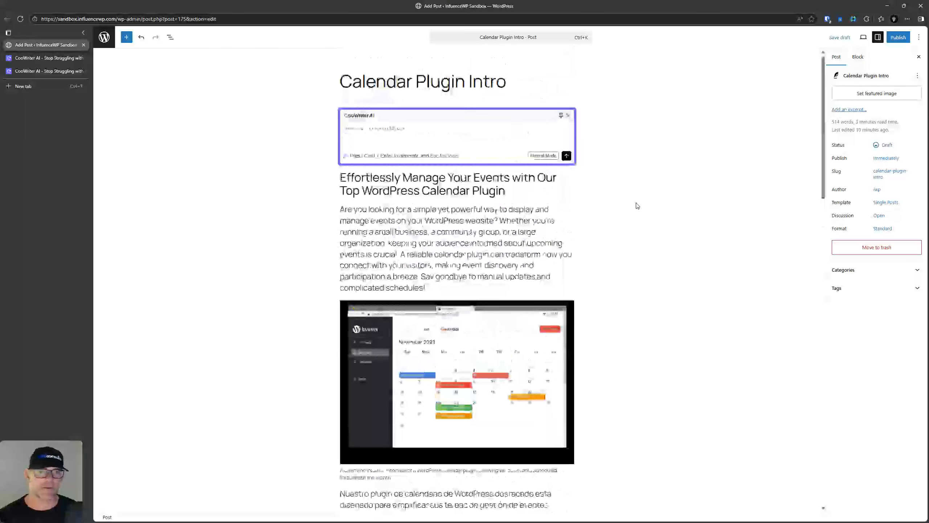
click(436, 138)
text(add another r)
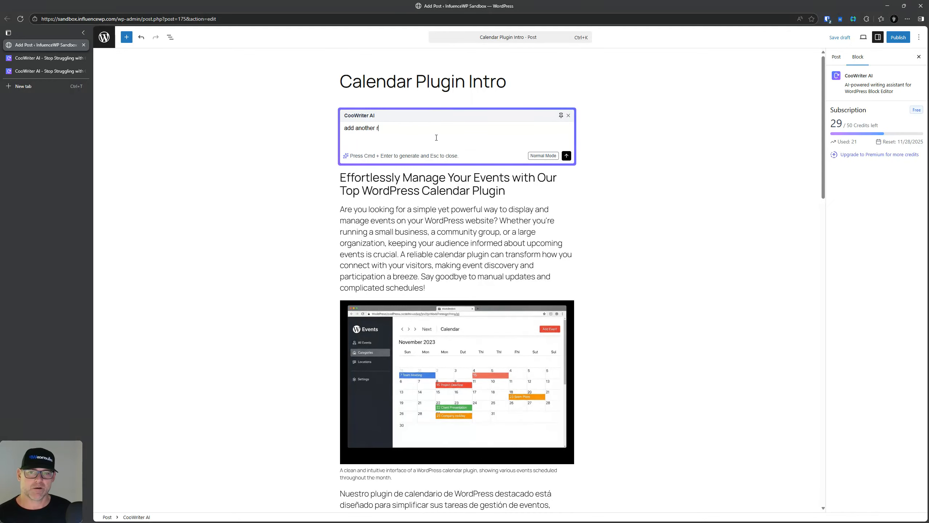
key(BackSpace)
key(BackSpace)
key(BackSpace)
key(BackSpace)
key(BackSpace)
key(BackSpace)
key(BackSpace)
key(BackSpace)
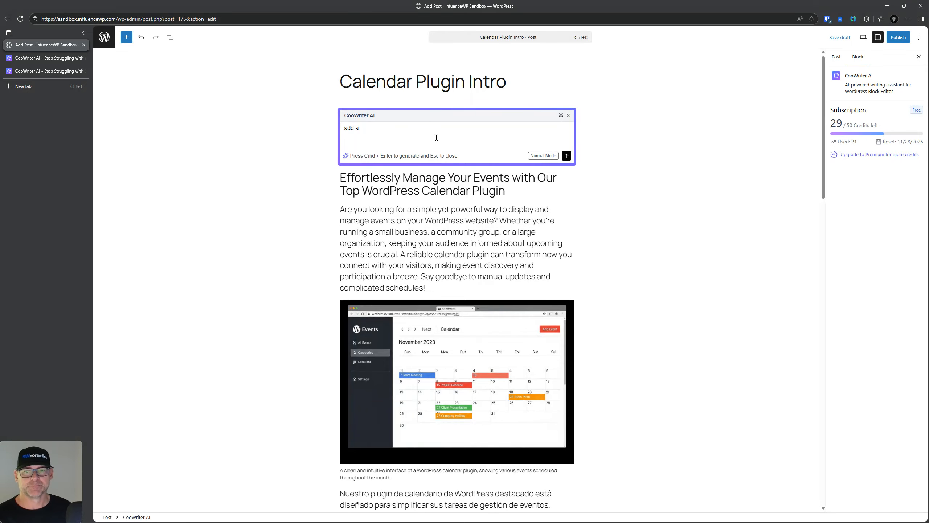
text(red button)
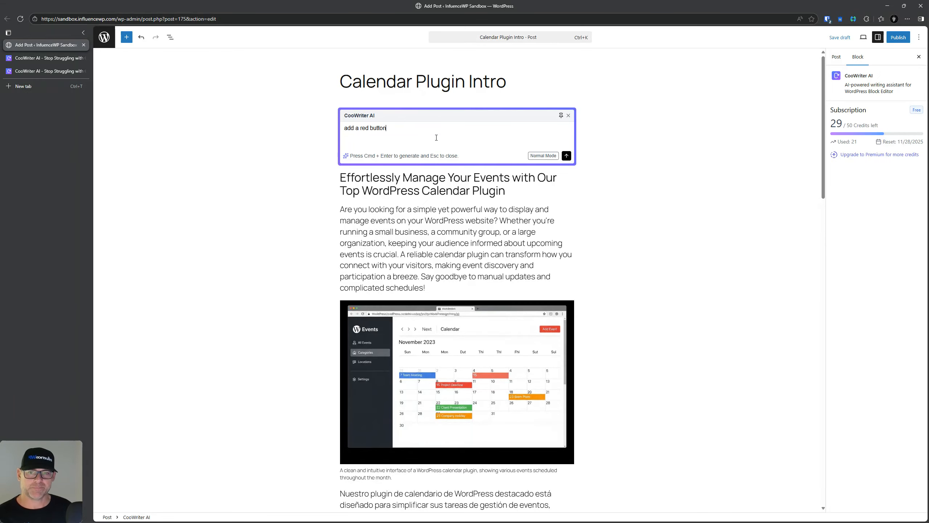
text( that says sal)
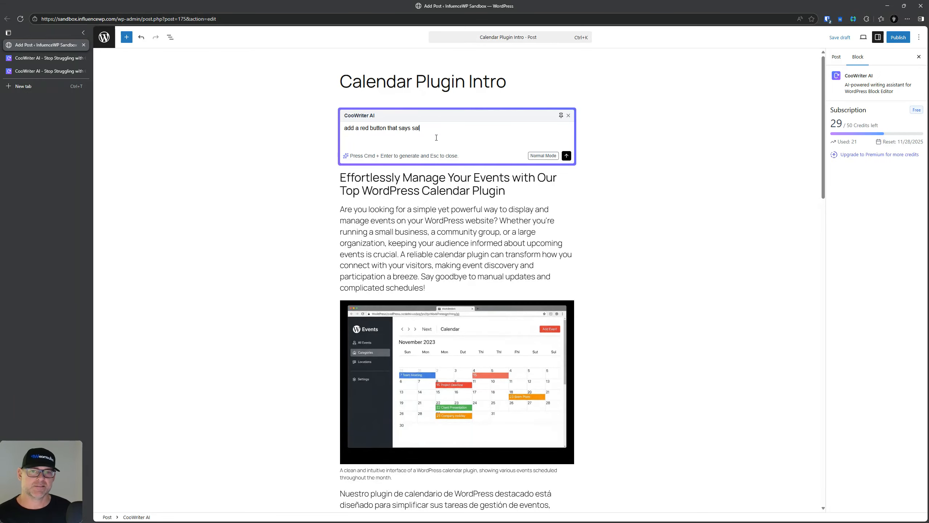
text(eales)
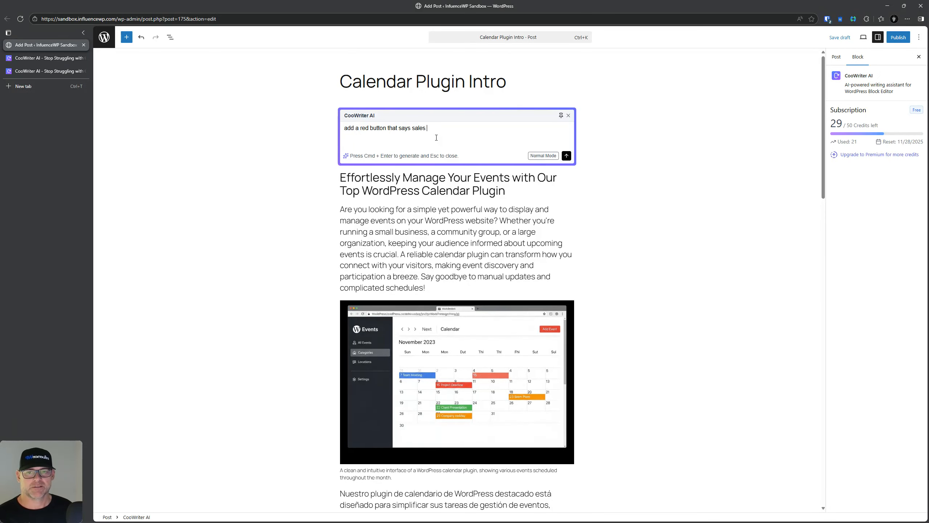
key(BackSpace)
key(BackSpace)
key(BackSpace)
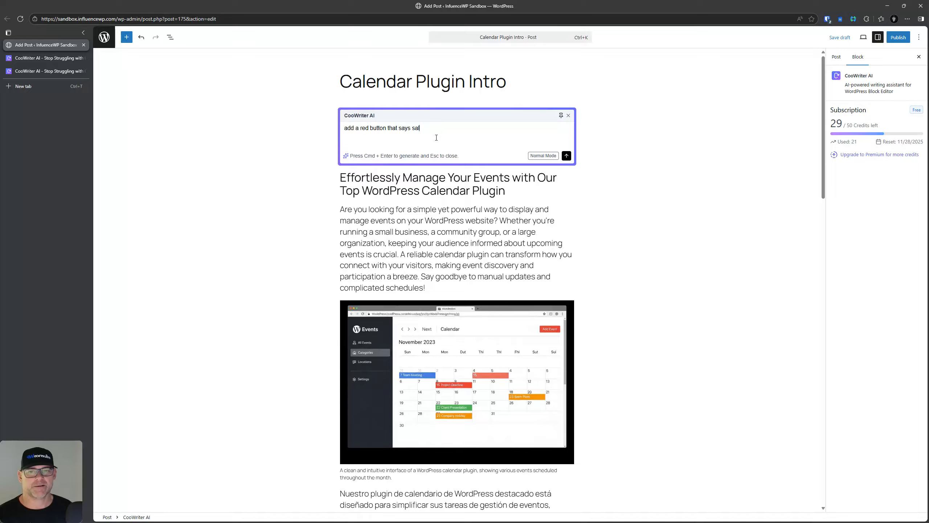
key(BackSpace)
key(BackSpace)
key(BackSpace)
key(BackSpace)
key(BackSpace)
key(BackSpace)
key(BackSpace)
key(BackSpace)
key(BackSpace)
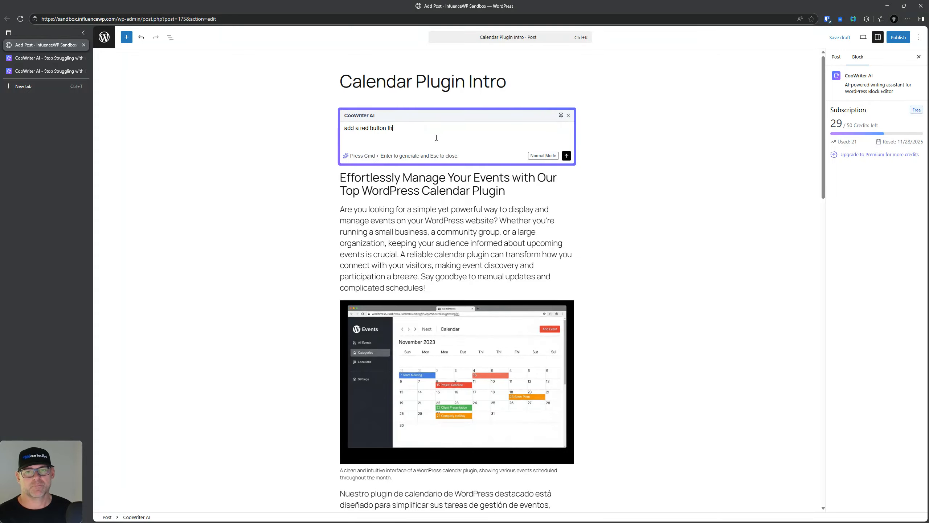
text(for a sale alert)
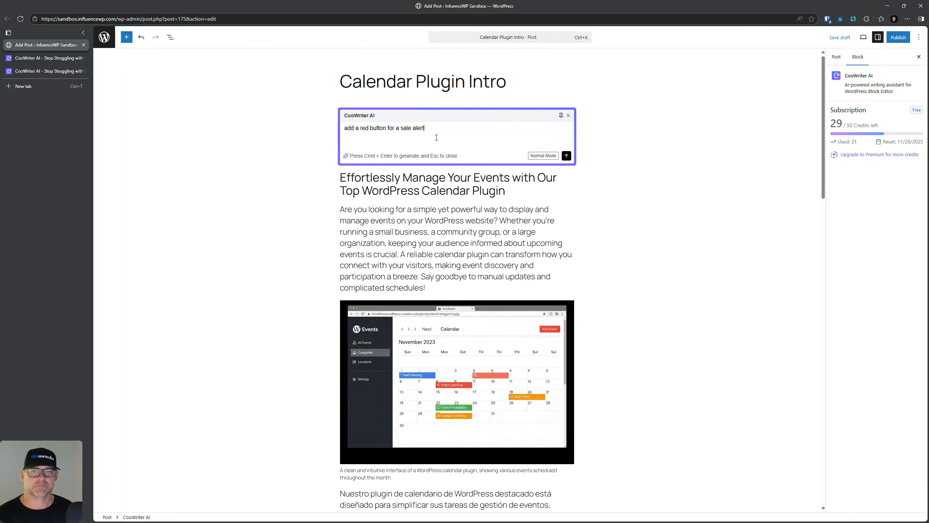
click(566, 156)
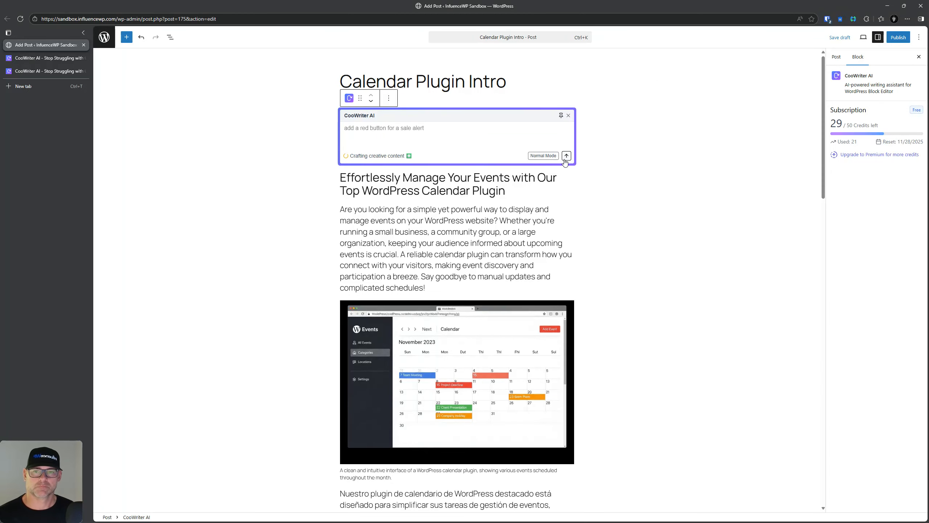
scroll(284, 264, down, 4)
scroll(284, 263, up, 4)
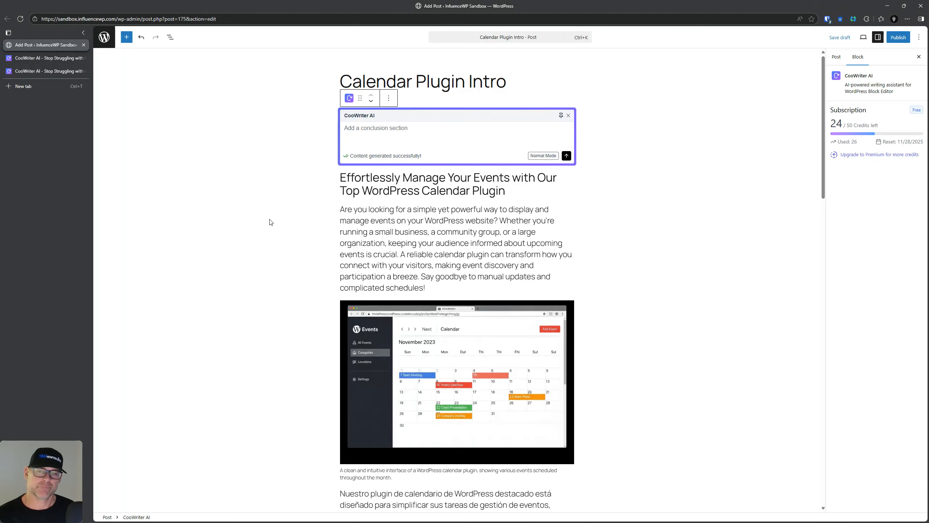
Step: Switch the CooWriter AI prompt box to Selection Mode and select the red "Limited Time Sale!" button below the comparison table
scroll(271, 227, down, 20)
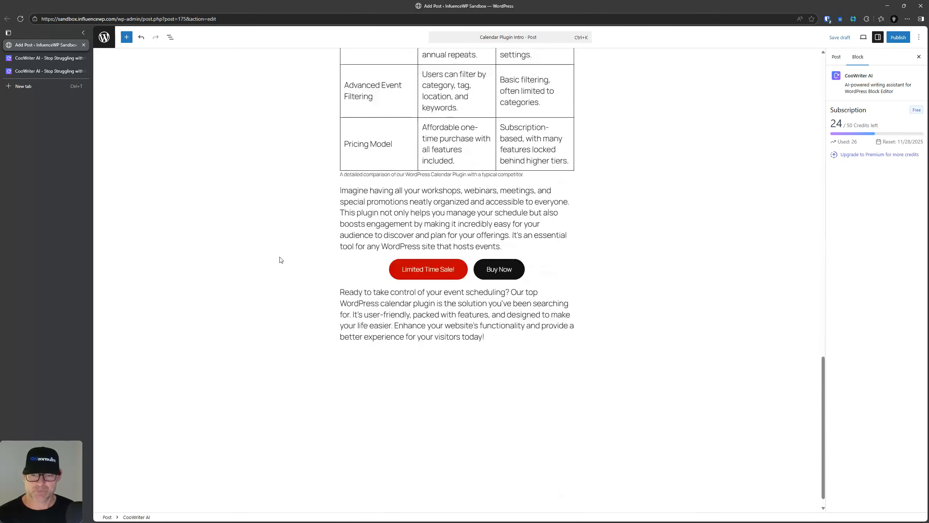
click(426, 270)
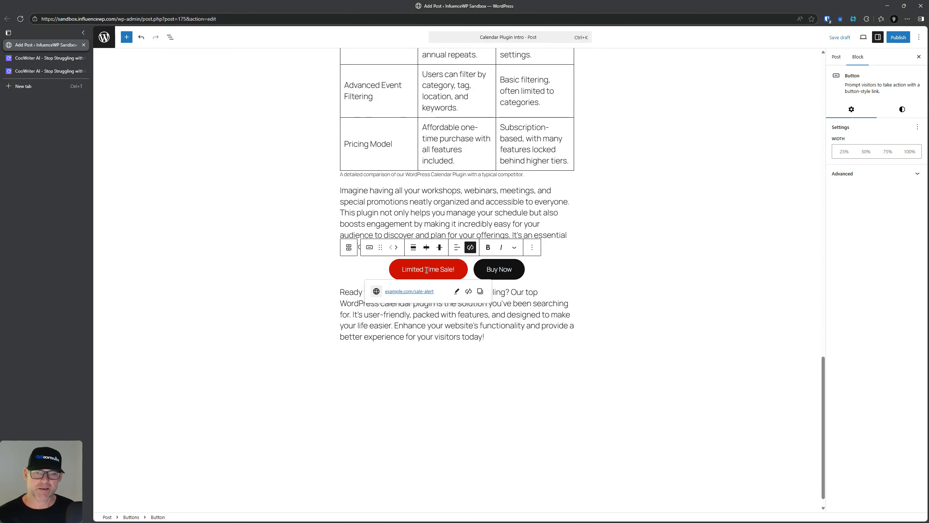
scroll(543, 175, up, 20)
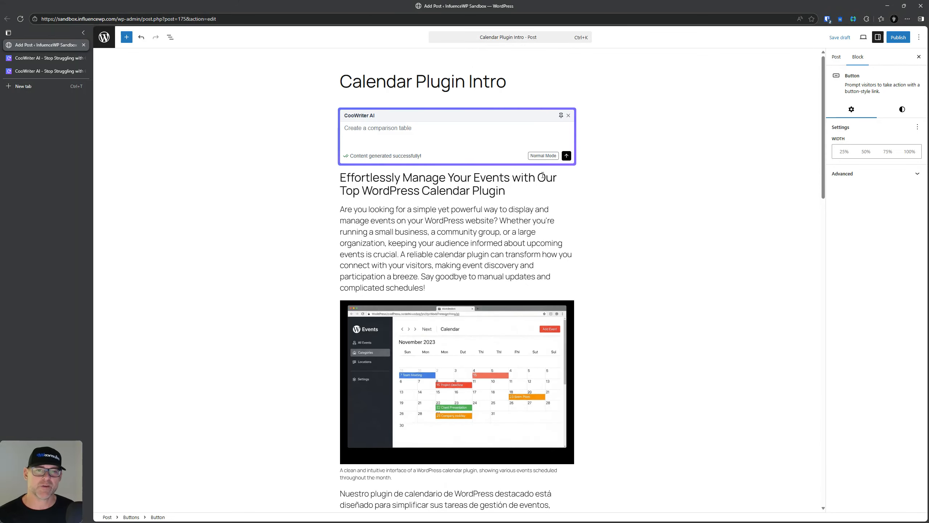
click(537, 157)
scroll(427, 252, down, 20)
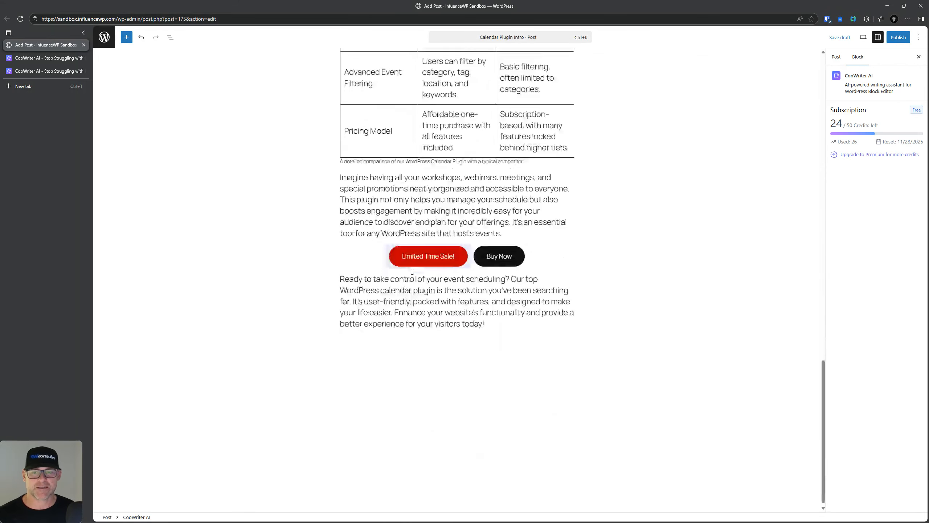
click(427, 252)
Step: Submit the CooWriter AI prompt "change border radius to 3px" for the selected sale button
scroll(426, 252, up, 20)
click(410, 131)
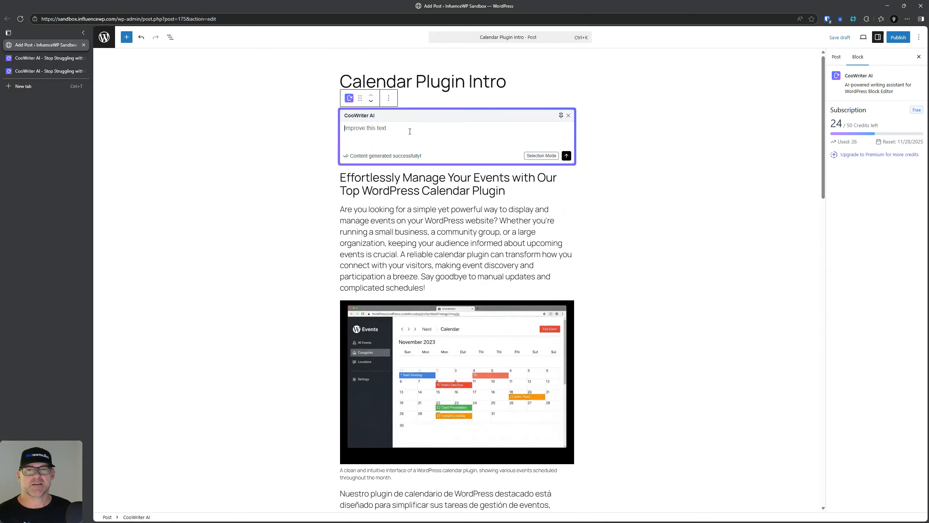
text(change bord)
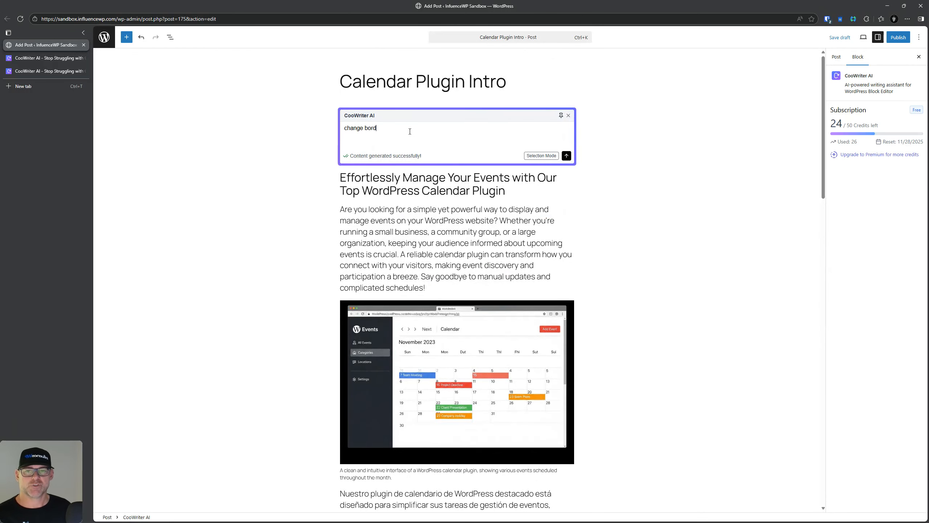
text(er tadius)
key(BackSpace)
key(BackSpace)
key(BackSpace)
key(BackSpace)
key(BackSpace)
key(BackSpace)
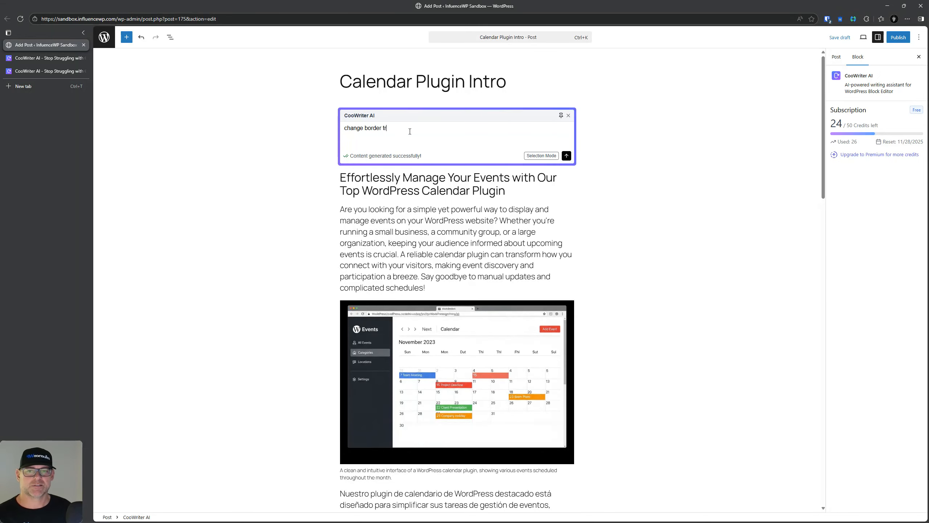
text(radius to)
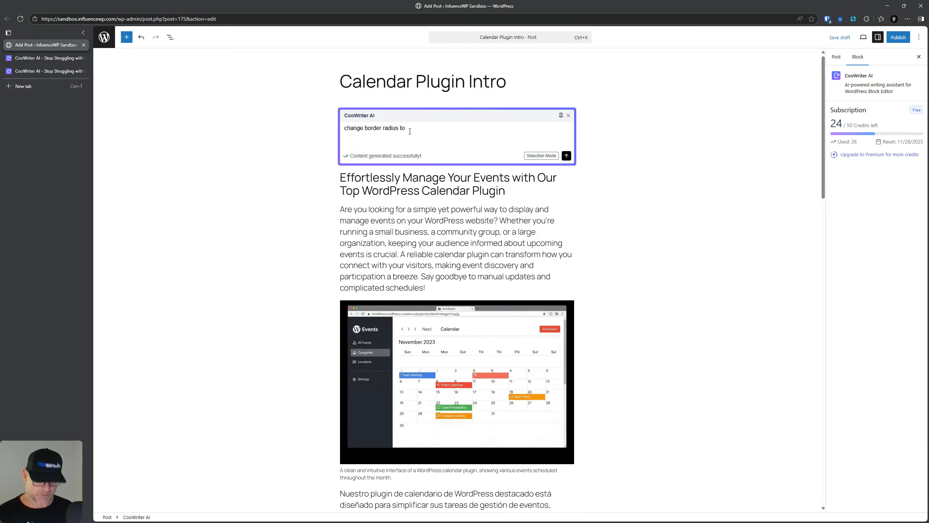
text( 3px)
scroll(462, 276, down, 15)
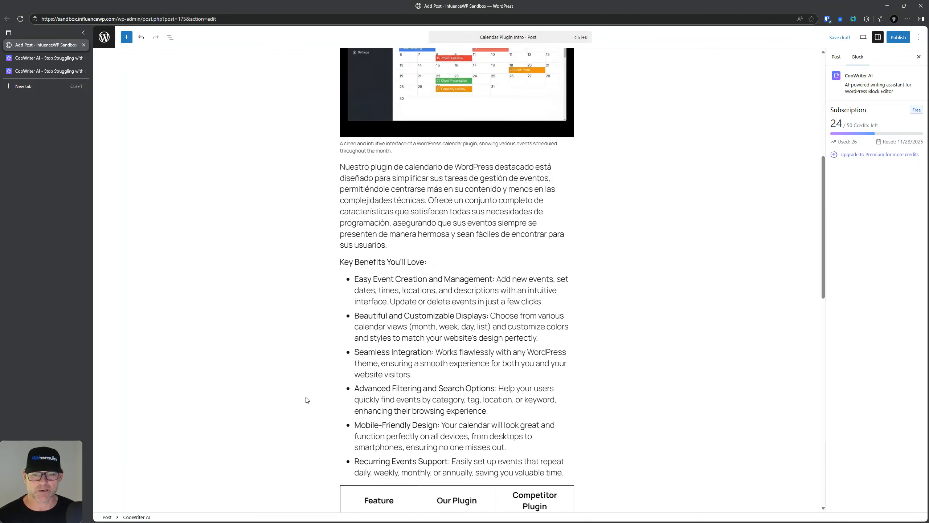
scroll(270, 312, up, 15)
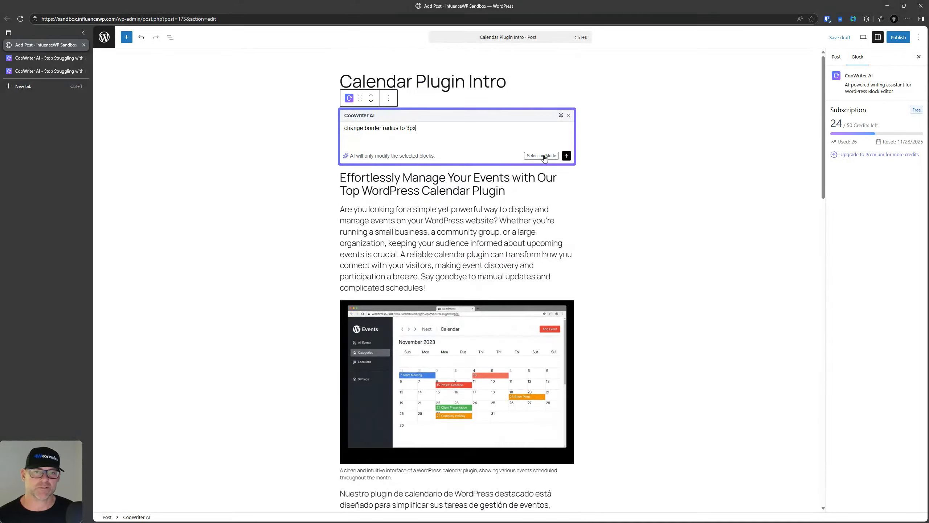
click(566, 156)
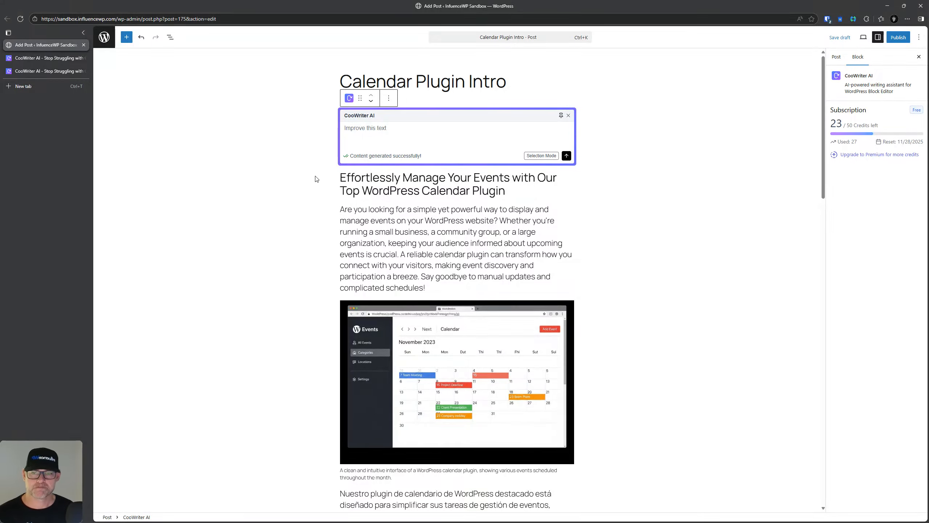
Step: Inspect the corners of the red "Limited Time Sale!" button near the end of the post
scroll(317, 179, down, 15)
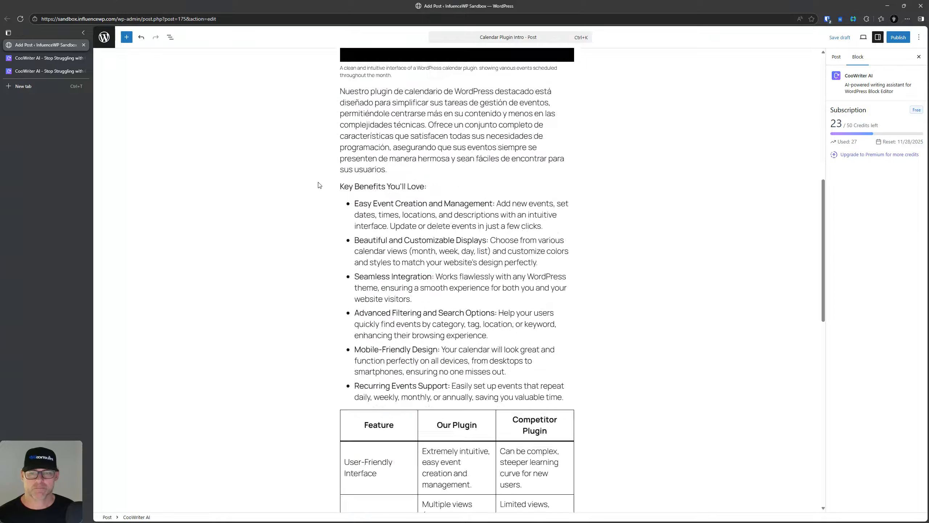
click(415, 289)
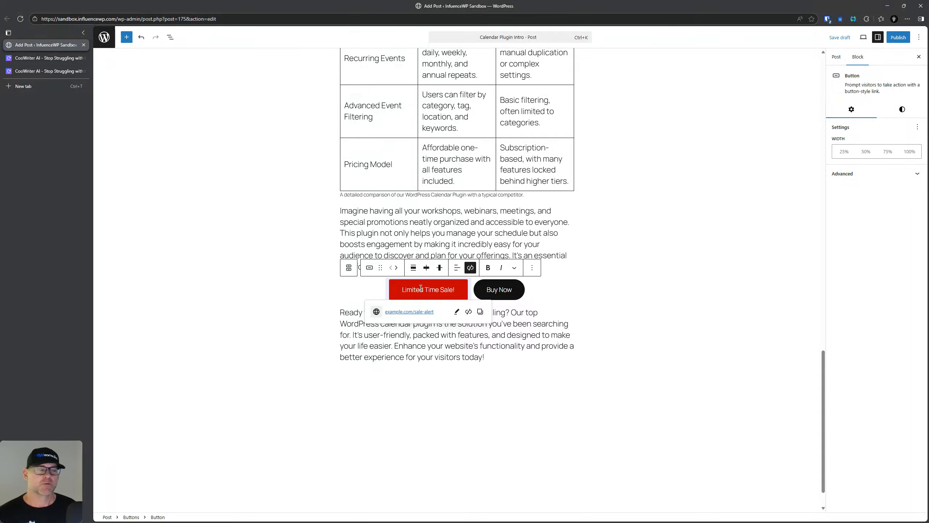
scroll(494, 283, up, 15)
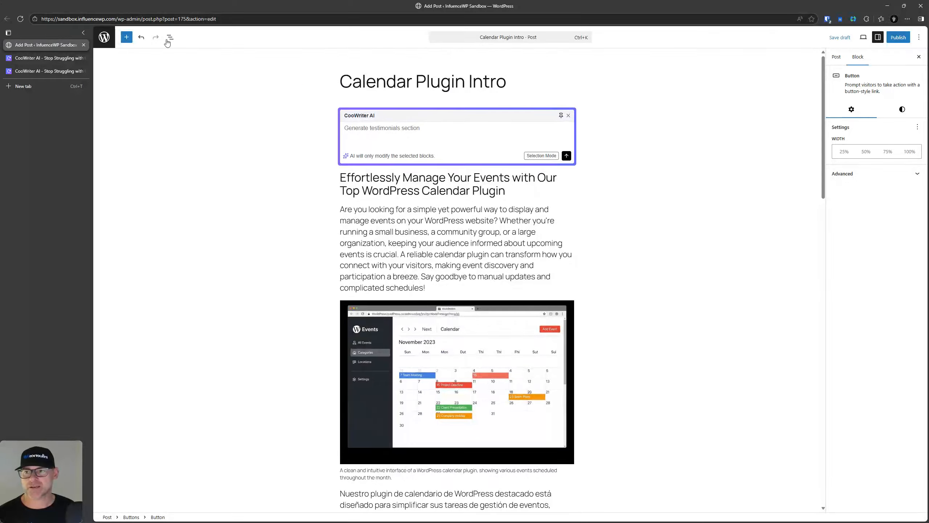
Step: Switch to the CooWriter AI website and review its homepage from the introduction through the feature sections to the pricing heading
click(67, 58)
click(48, 72)
scroll(270, 160, up, 15)
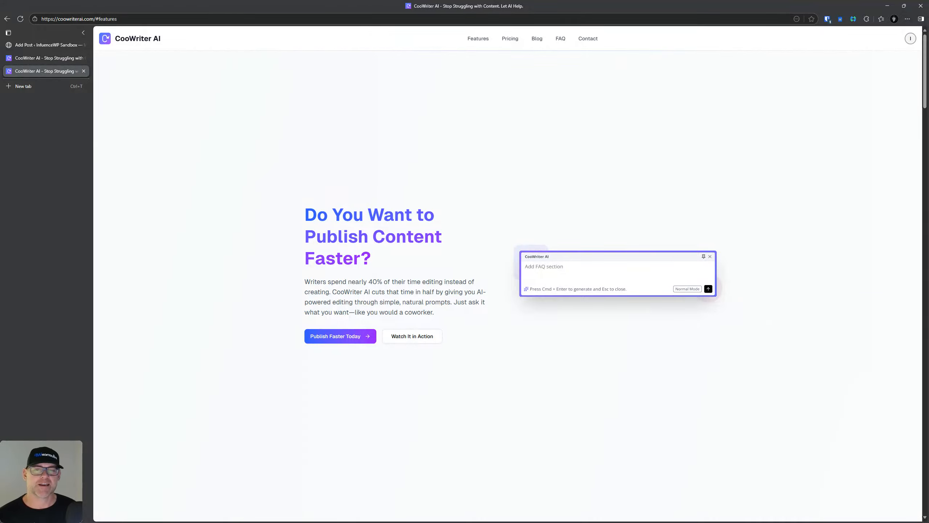
scroll(690, 365, down, 15)
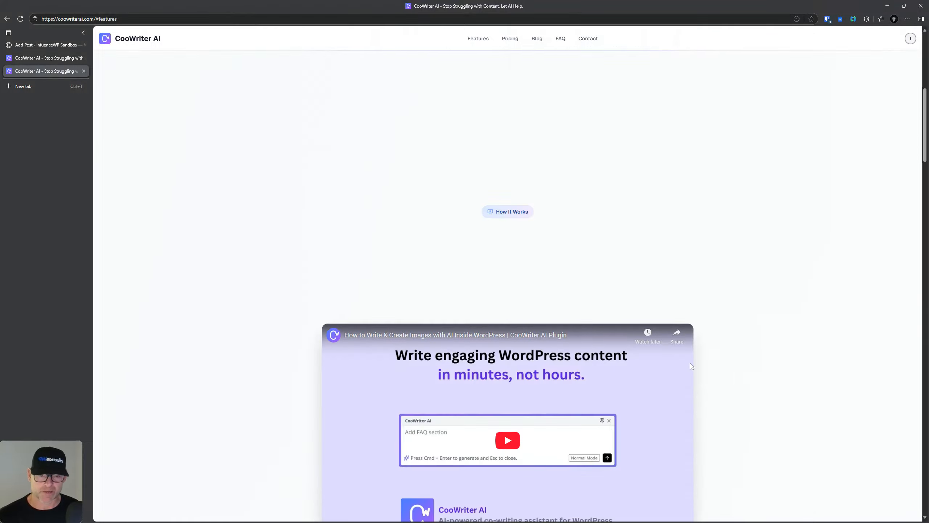
scroll(692, 365, down, 15)
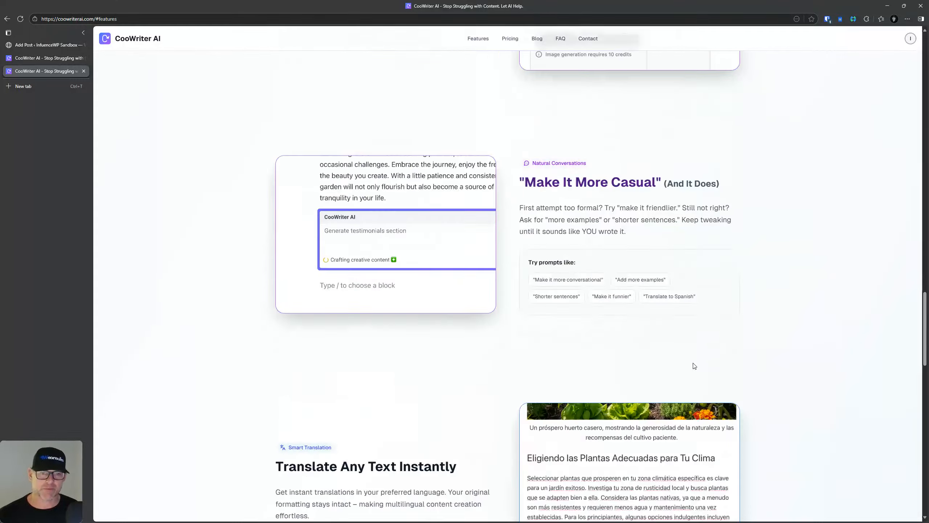
scroll(695, 365, down, 5)
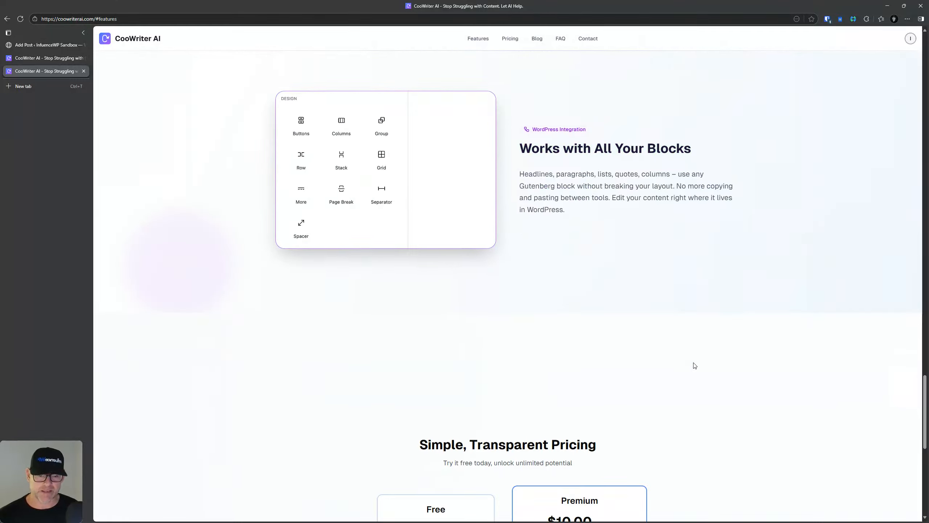
scroll(692, 372, up, 15)
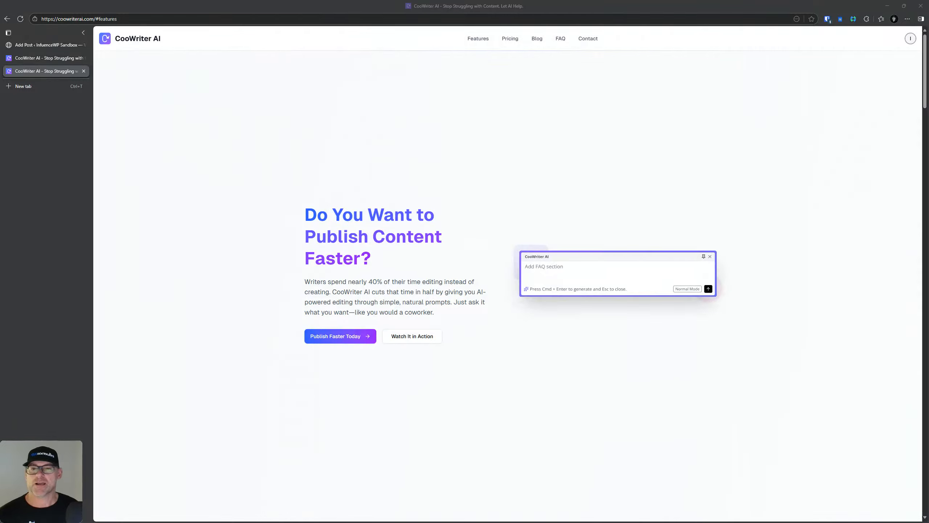